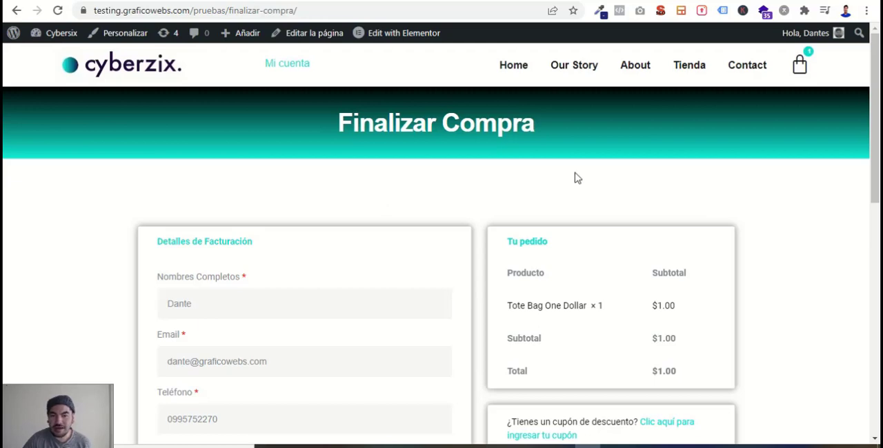
# - Review the billing fields, order summary and payment options on the Finalizar Compra page, and switch to the WordPress dashboard
pyautogui.scroll(-2, 425, 238)
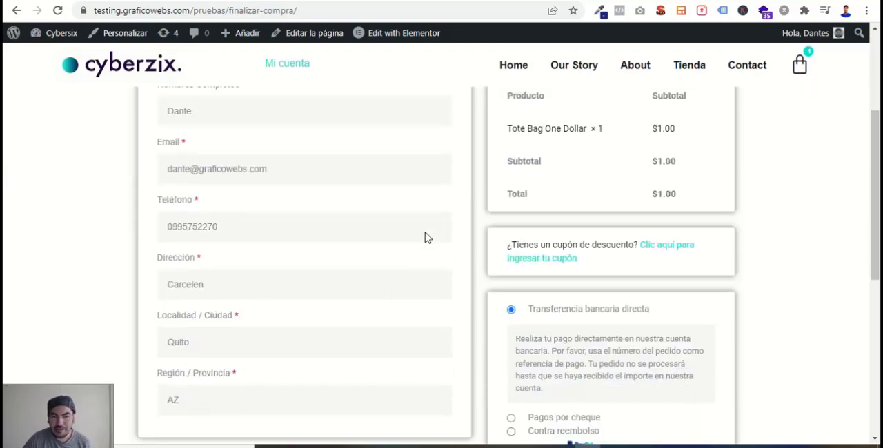
pyautogui.scroll(1, 425, 238)
pyautogui.scroll(-1, 425, 233)
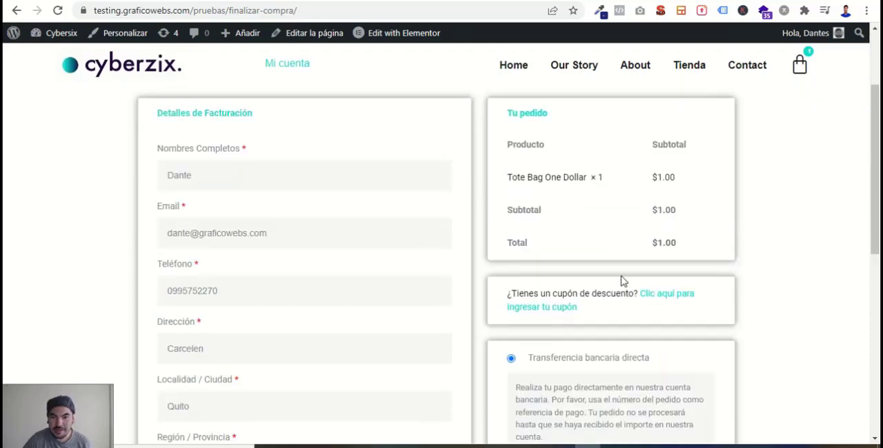
pyautogui.scroll(-3, 621, 281)
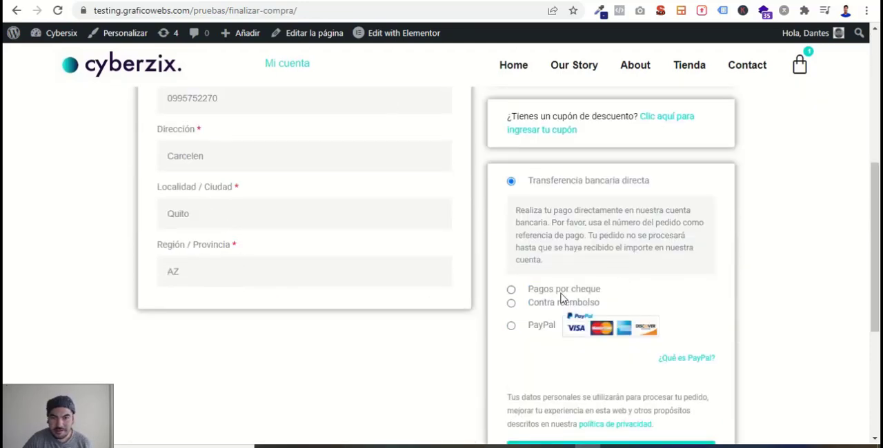
pyautogui.scroll(-2, 560, 298)
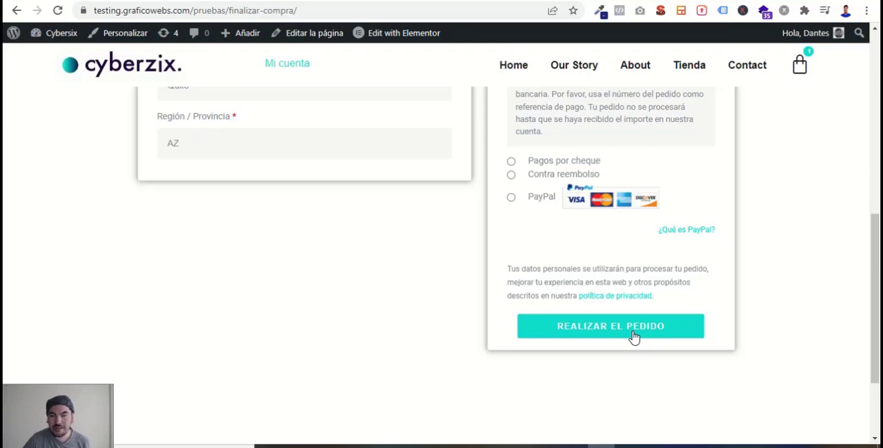
pyautogui.scroll(6, 586, 271)
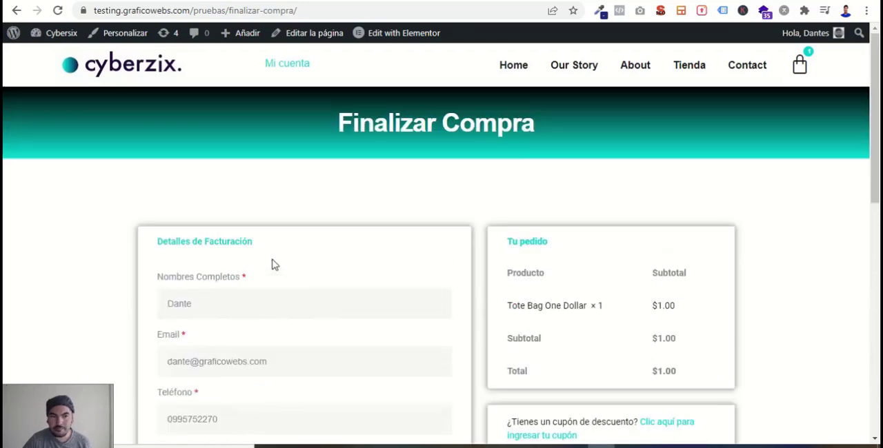
pyautogui.scroll(-4, 367, 249)
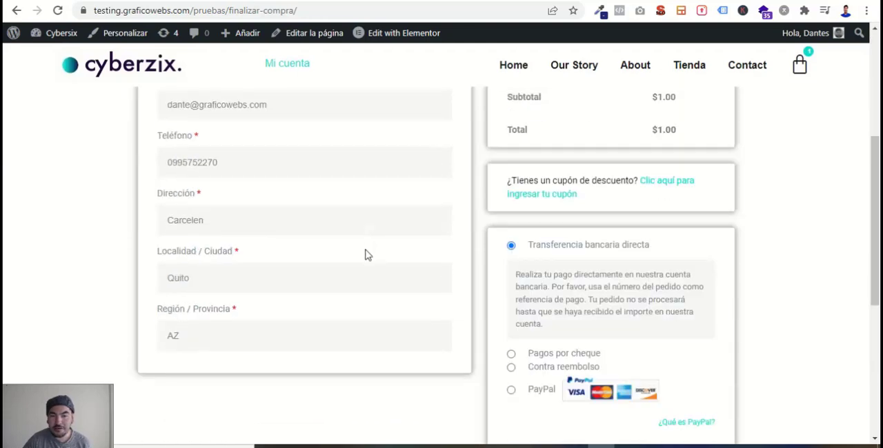
pyautogui.scroll(3, 367, 255)
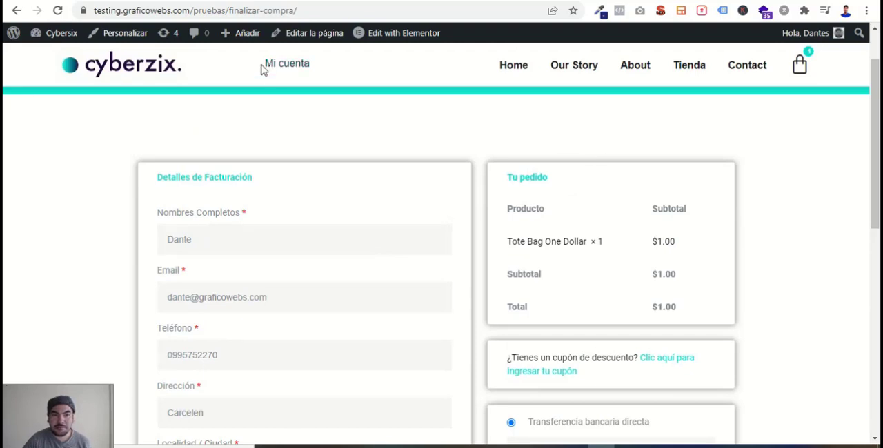
pyautogui.click(238, 1)
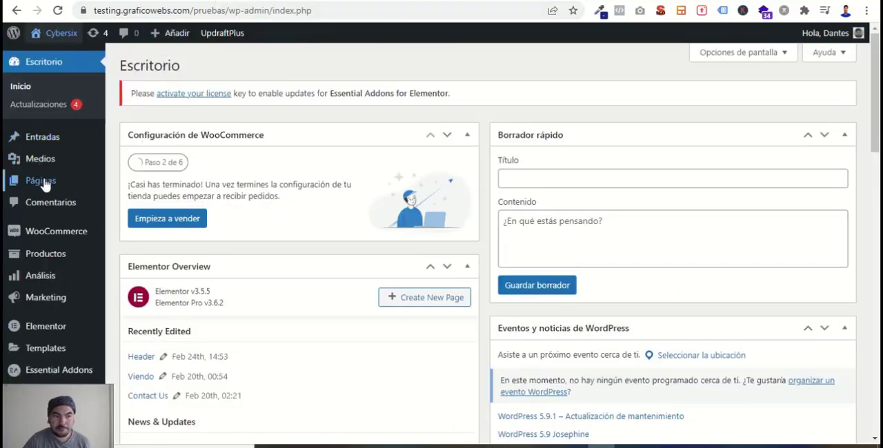
pyautogui.moveTo(46, 183)
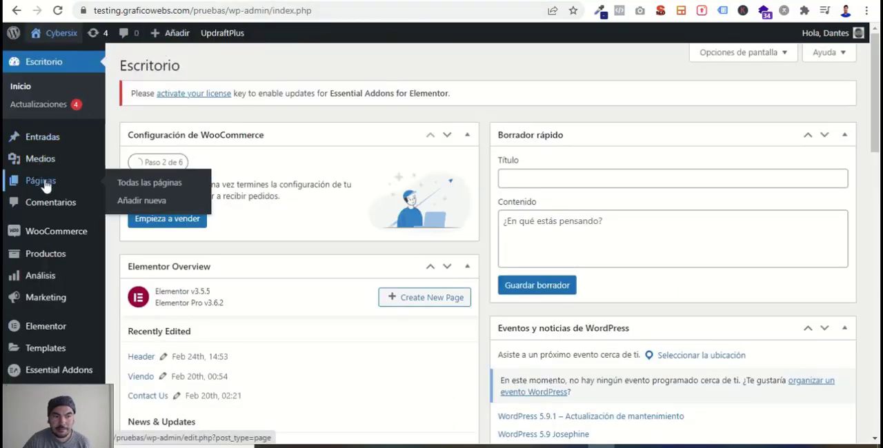
pyautogui.click(158, 202)
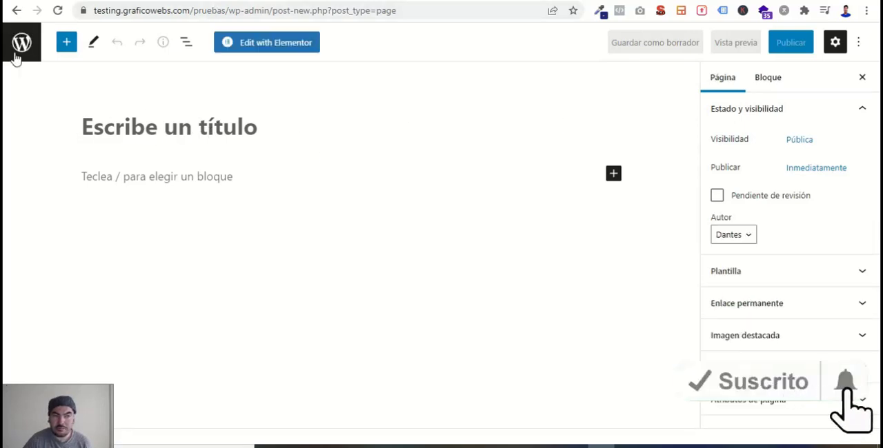
pyautogui.click(17, 11)
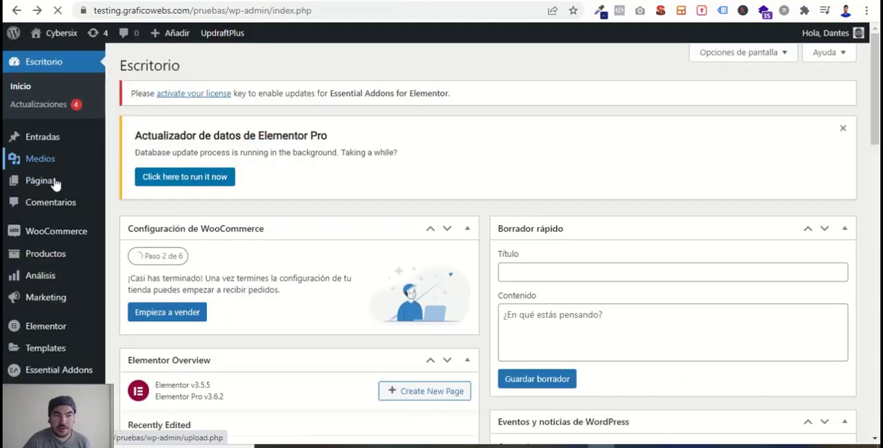
# - Search all site pages for "resumen" and open the Resumen de compra page in Elementor
pyautogui.moveTo(64, 185)
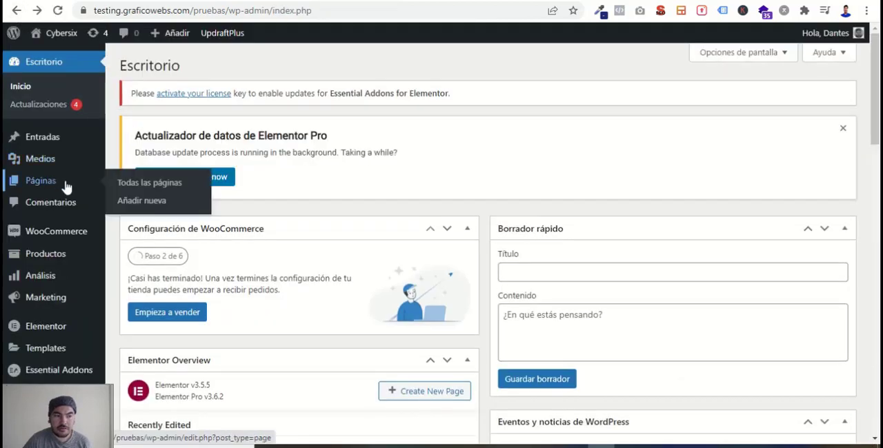
pyautogui.click(166, 184)
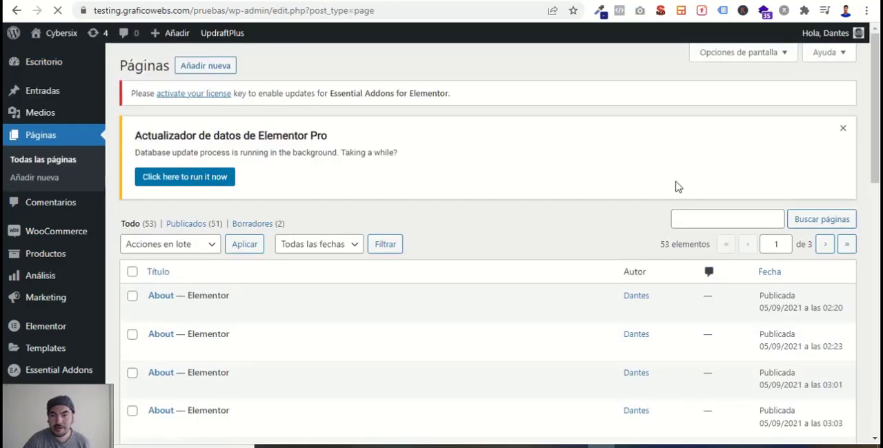
pyautogui.click(697, 221)
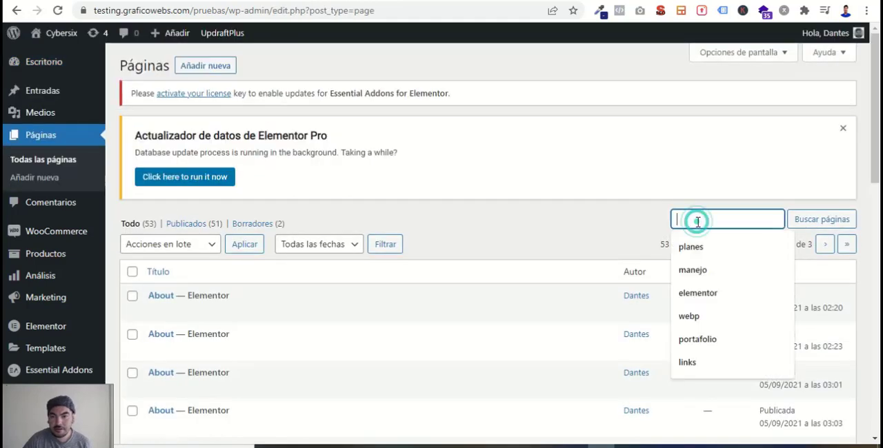
pyautogui.write('resumen')
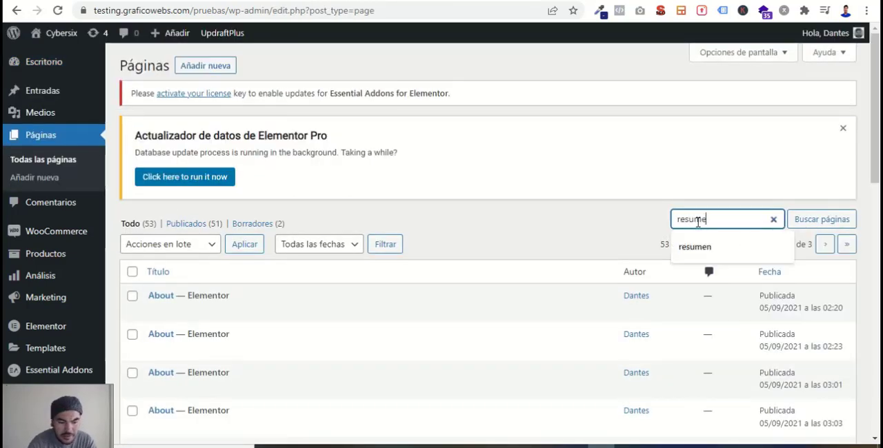
pyautogui.press('Return')
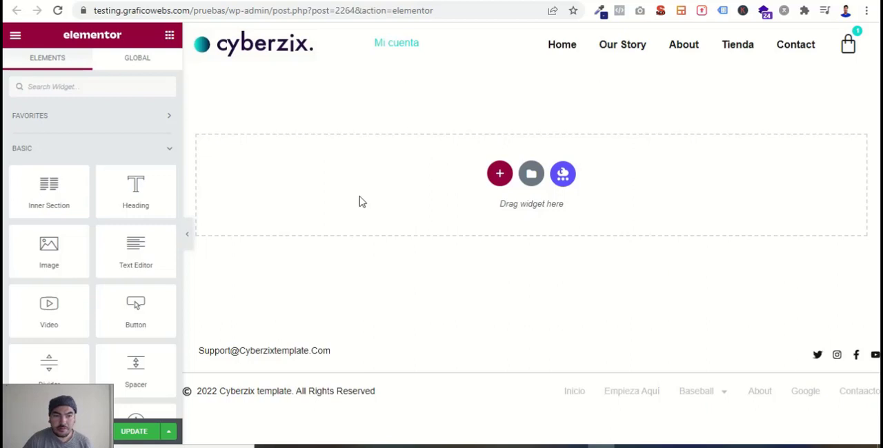
# - Find the Purchase Summary widget by searching "sum" and add it to the empty area of the page
pyautogui.click(82, 88)
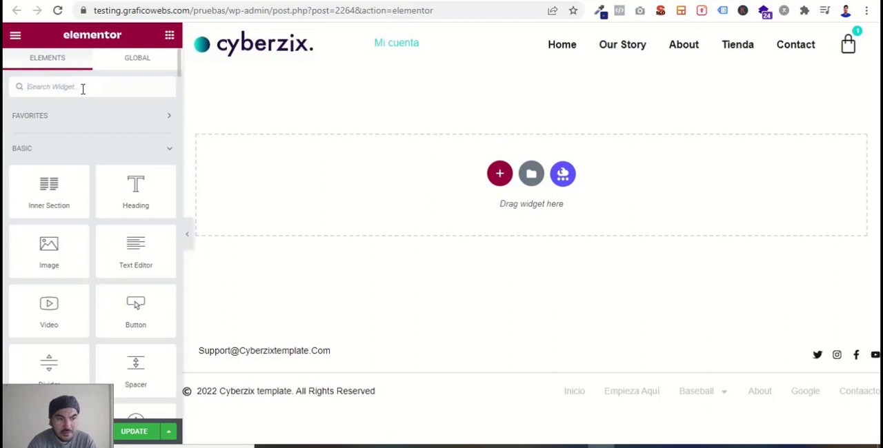
pyautogui.write('sum')
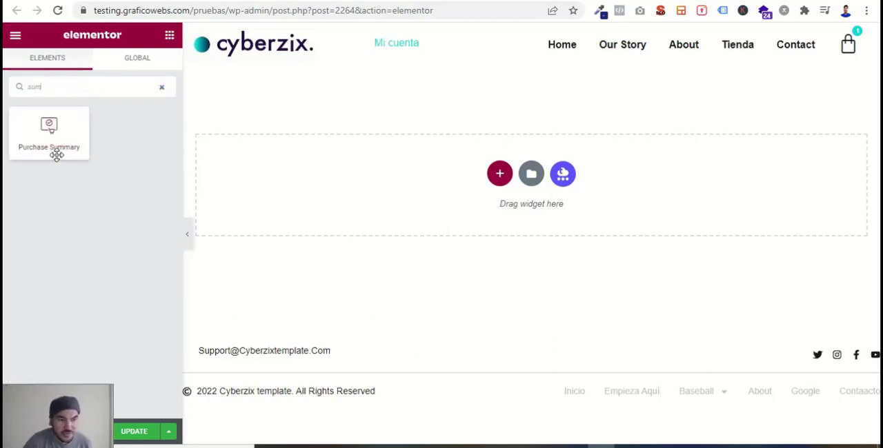
pyautogui.moveTo(65, 148); pyautogui.dragTo(435, 182)
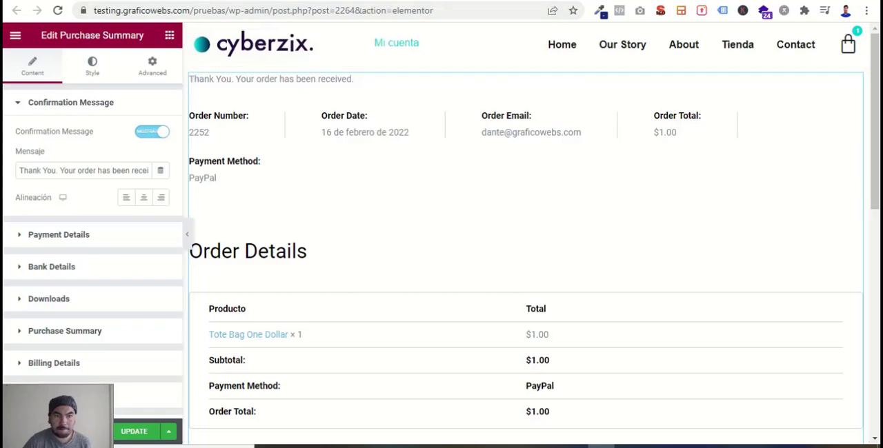
# - Open the payment settings in WooCommerce and examine which payment methods are enabled
pyautogui.click(248, 1)
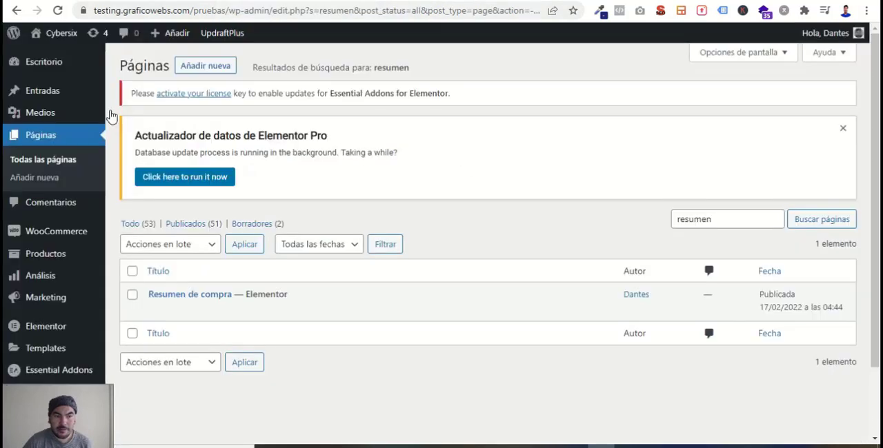
pyautogui.moveTo(73, 238)
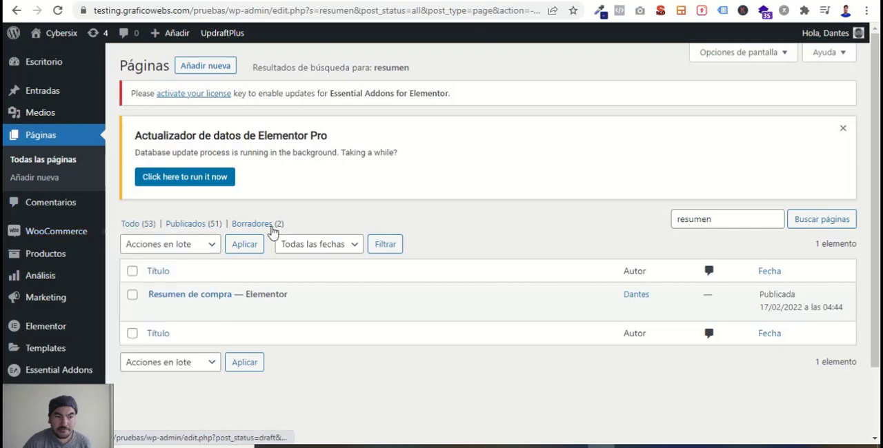
pyautogui.click(293, 1)
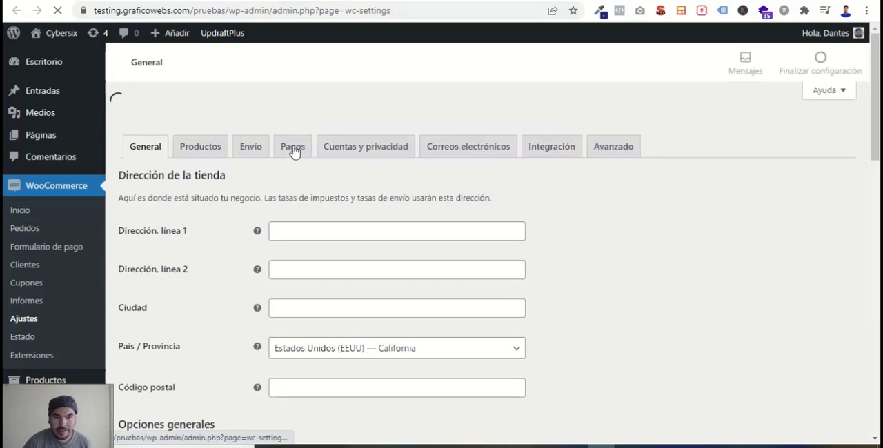
pyautogui.click(292, 148)
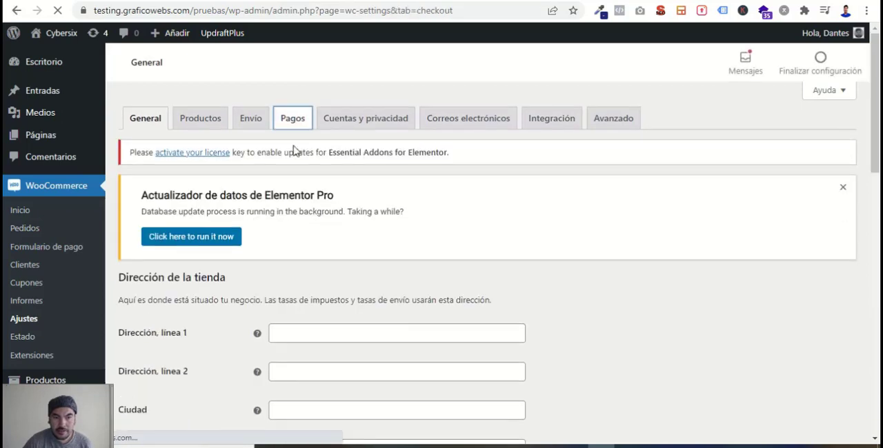
pyautogui.scroll(-1, 414, 288)
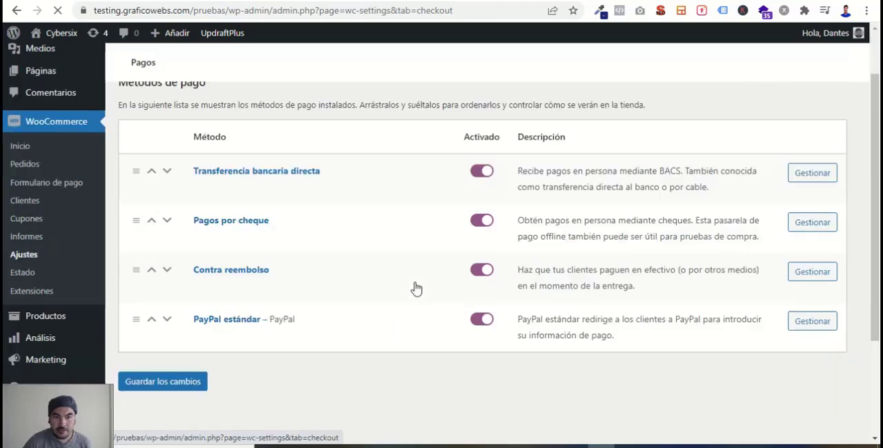
pyautogui.scroll(-1, 487, 264)
pyautogui.scroll(-2, 483, 352)
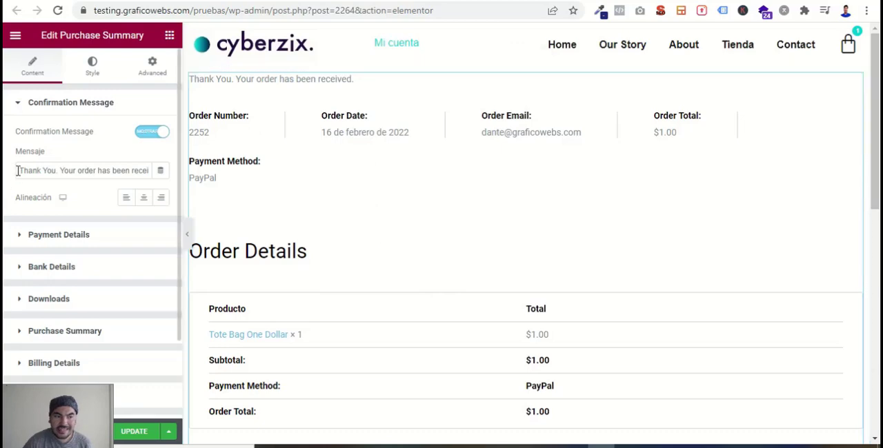
# - Hide the confirmation message of the Purchase Summary widget
pyautogui.moveTo(17, 170); pyautogui.dragTo(182, 199)
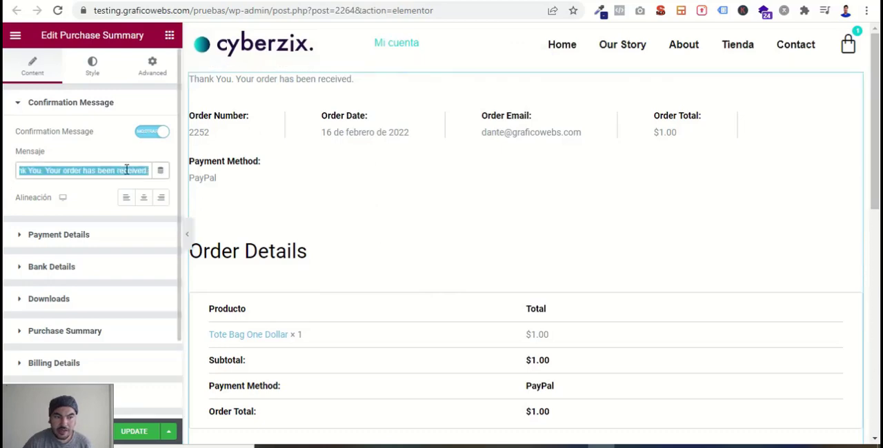
pyautogui.rightClick(126, 171)
pyautogui.click(177, 202)
pyautogui.click(150, 134)
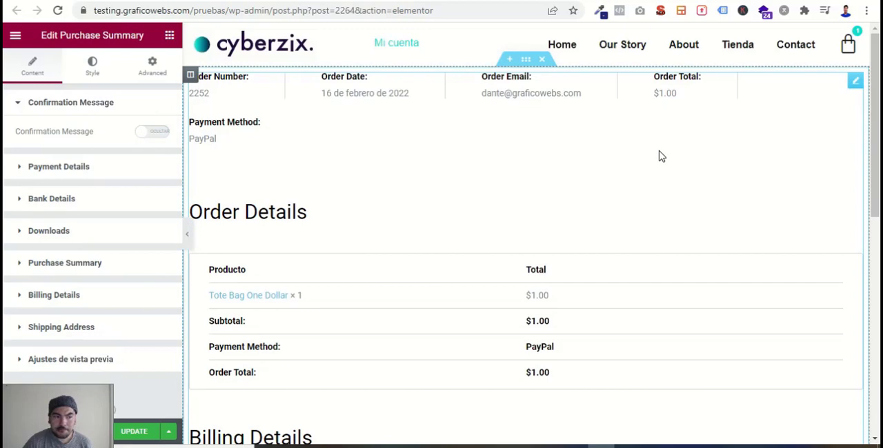
# - Set the order number label in the widget's Payment Details to "Número de pedido"
pyautogui.click(60, 169)
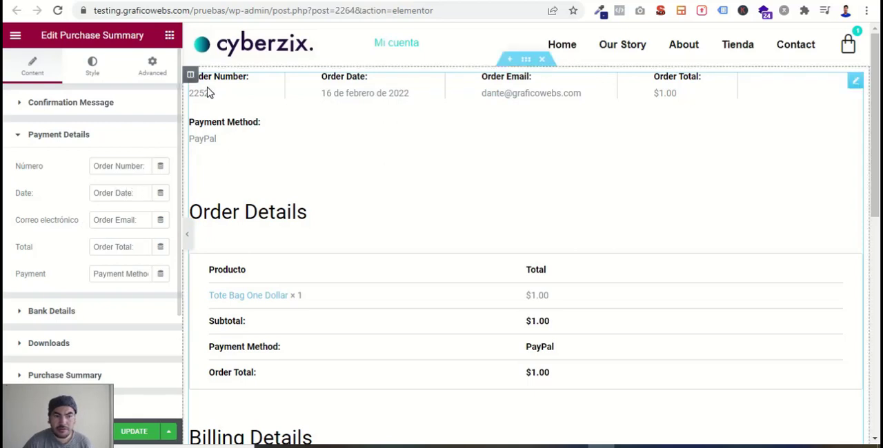
pyautogui.tripleClick(93, 166)
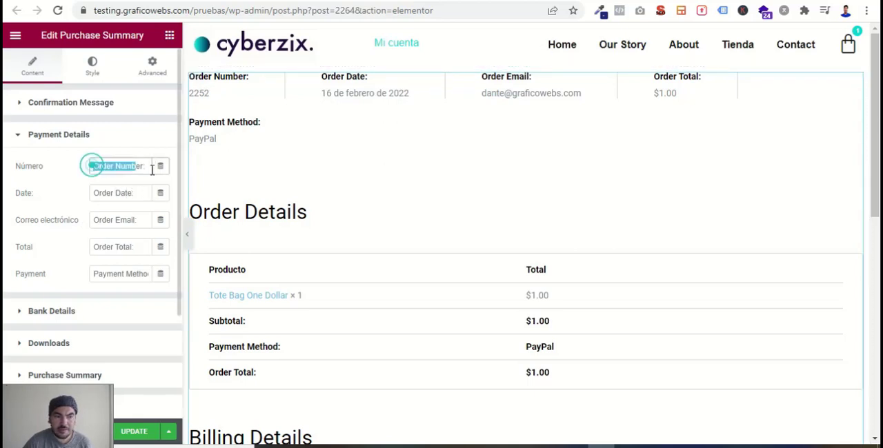
pyautogui.write('N')
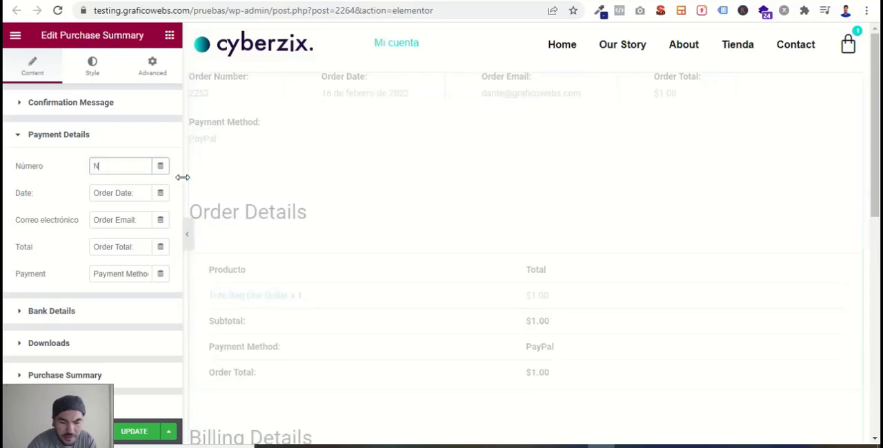
pyautogui.write('úmero')
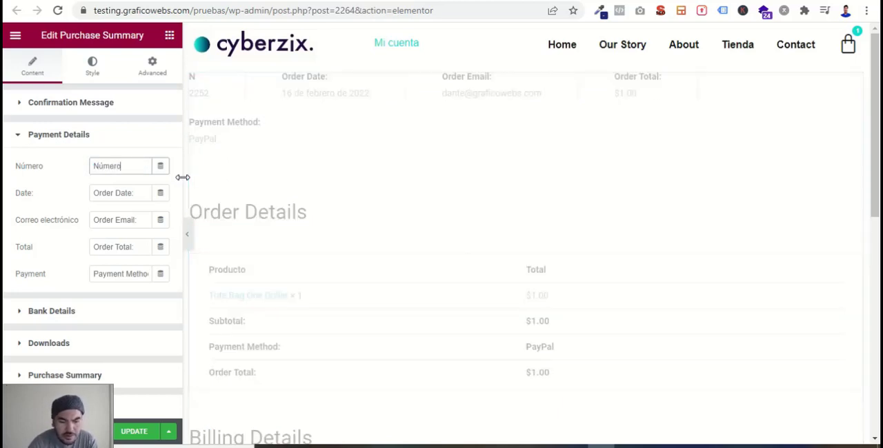
pyautogui.write(' de pedido')
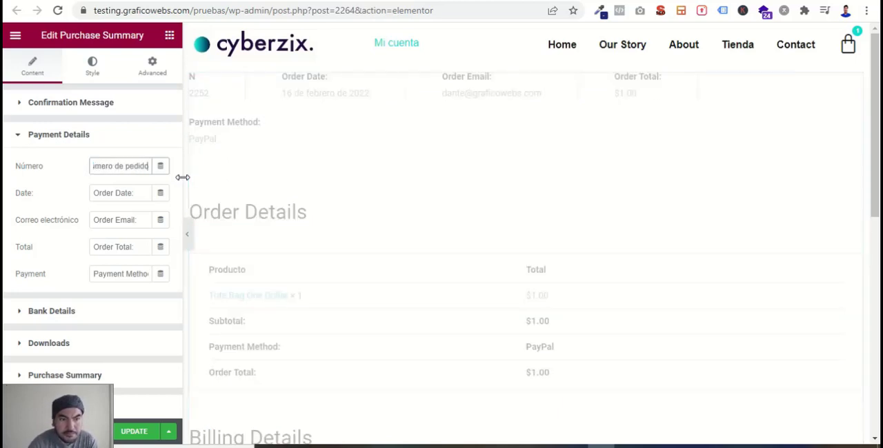
# - Set the order date label in the Payment Details to "Fecha"
pyautogui.click(122, 192)
pyautogui.moveTo(122, 192); pyautogui.dragTo(91, 192)
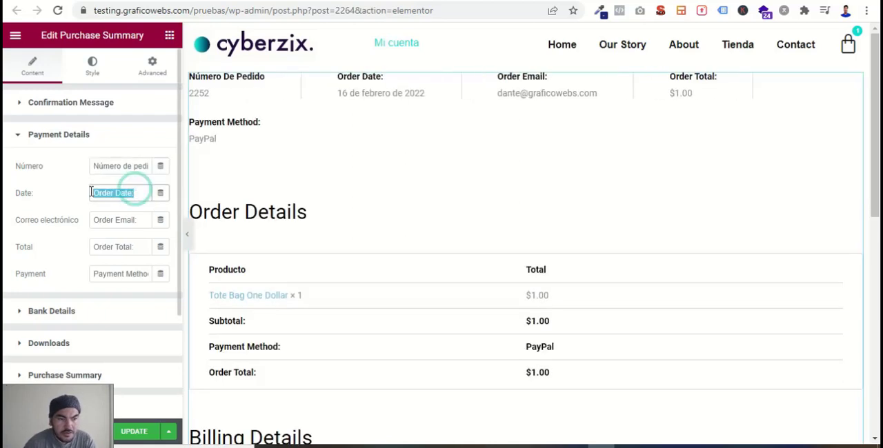
pyautogui.write('Fec')
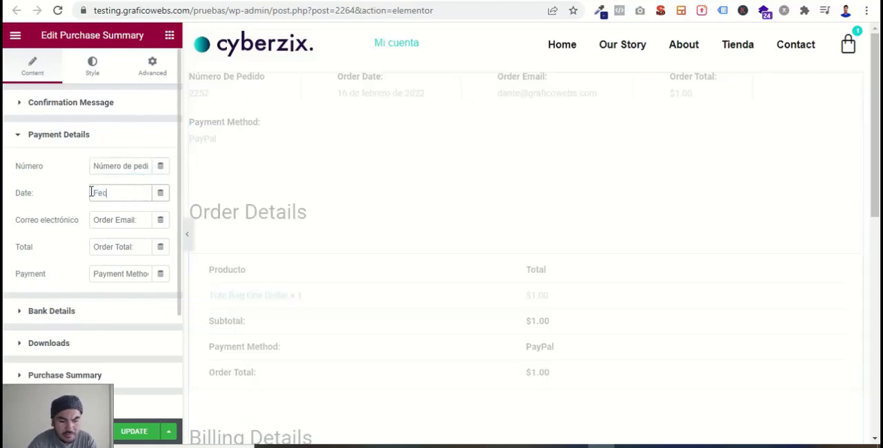
pyautogui.write('ha')
# - Set the email label in the widget's Payment Details to "Email" and the total label to "Total"
pyautogui.moveTo(142, 218); pyautogui.dragTo(88, 225)
pyautogui.click(120, 223)
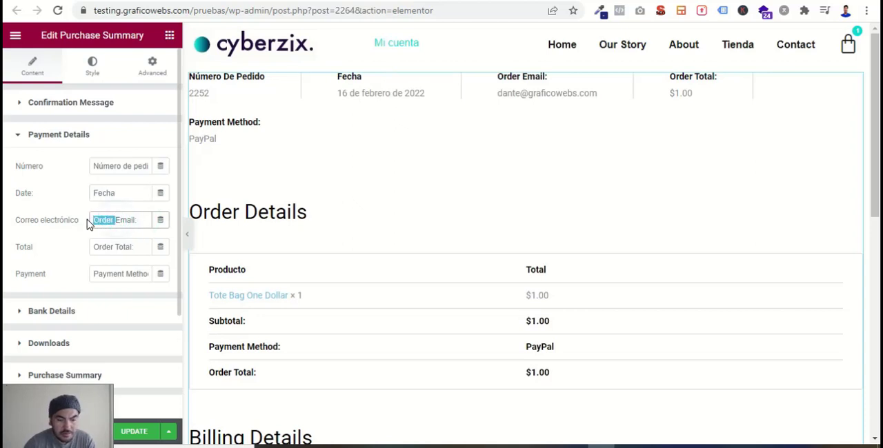
pyautogui.press('BackSpace')
pyautogui.click(122, 220)
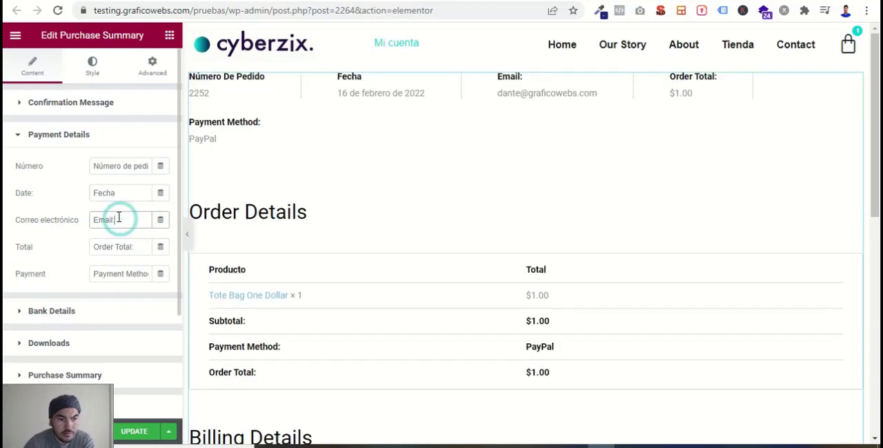
pyautogui.press('BackSpace')
pyautogui.moveTo(136, 249); pyautogui.dragTo(89, 254)
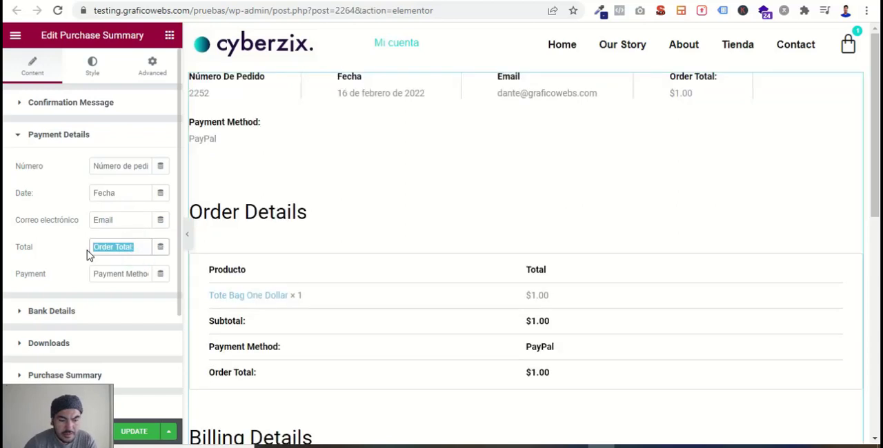
pyautogui.write('To')
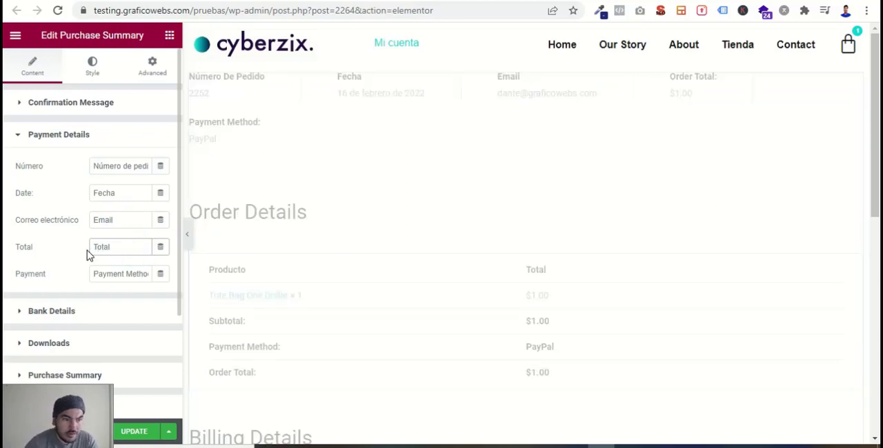
# - Set the payment method label in the Payment Details to "Método de pago"
pyautogui.moveTo(93, 275); pyautogui.dragTo(214, 290)
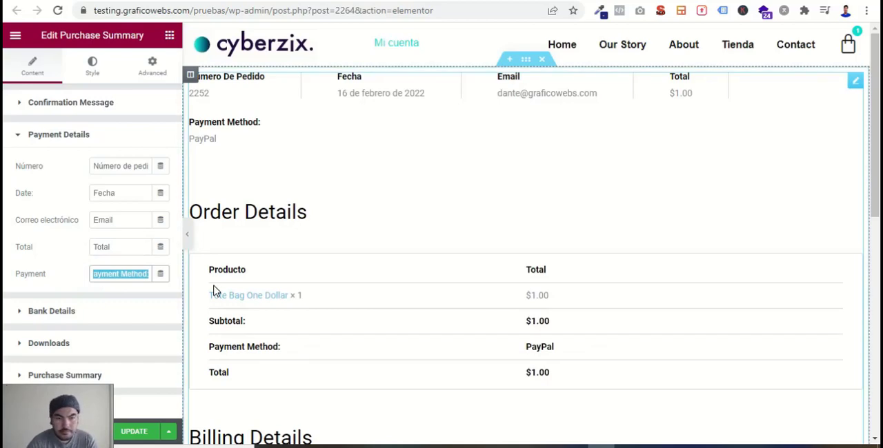
pyautogui.write('M')
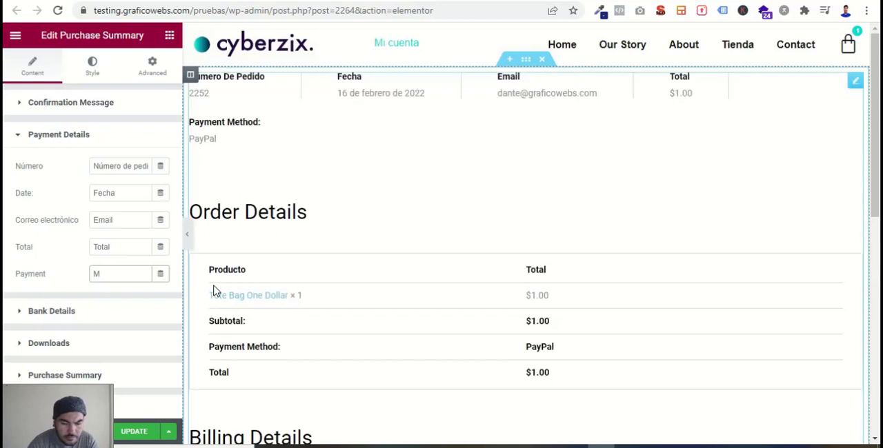
pyautogui.write('étodo de pa')
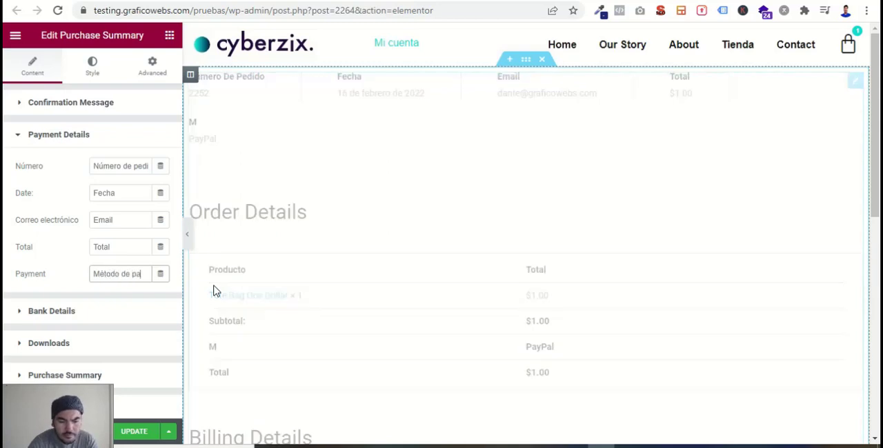
pyautogui.write('go')
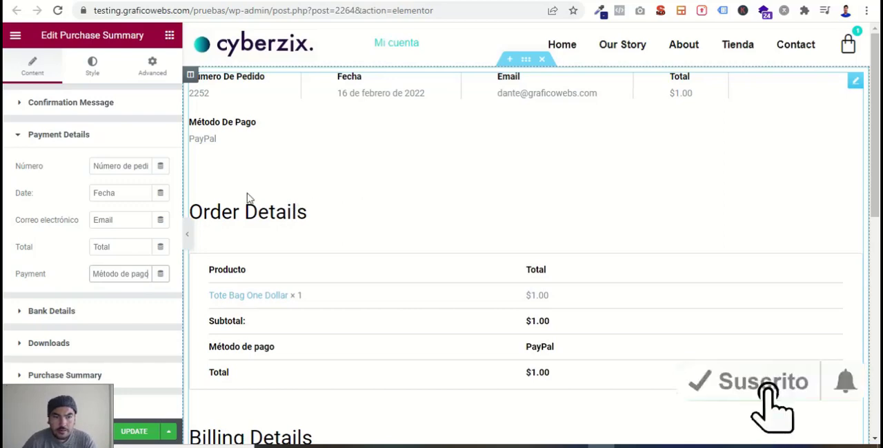
# - Look over the title and alignment options in the widget's Bank Details and Downloads settings
pyautogui.scroll(-2, 67, 239)
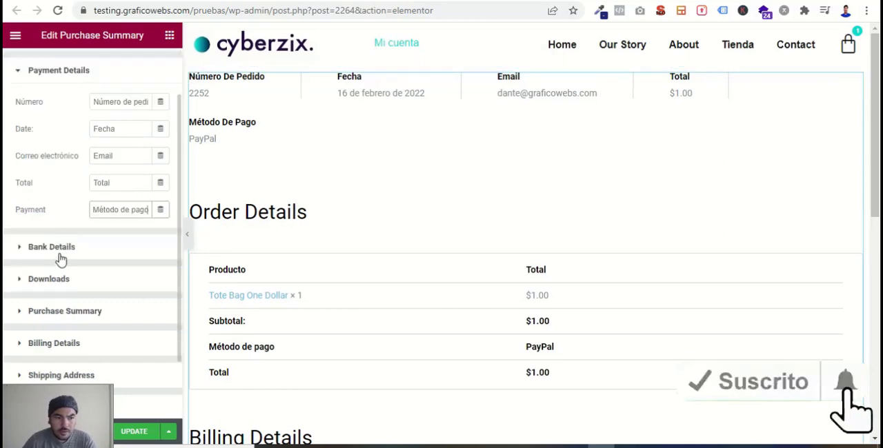
pyautogui.click(62, 249)
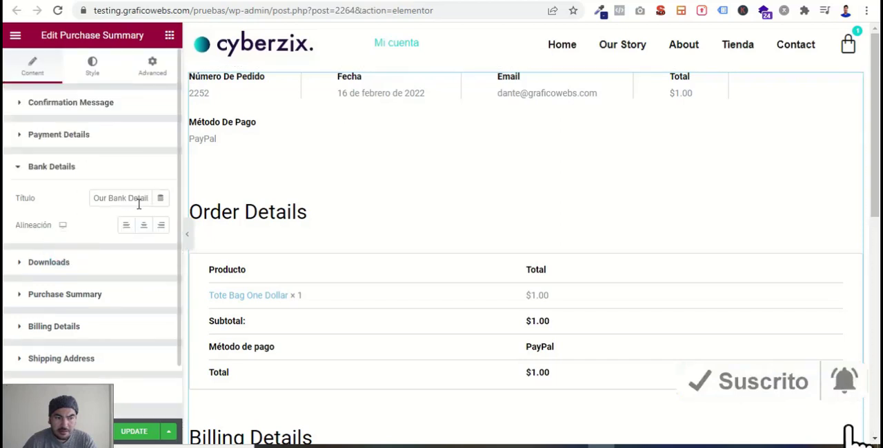
pyautogui.click(20, 168)
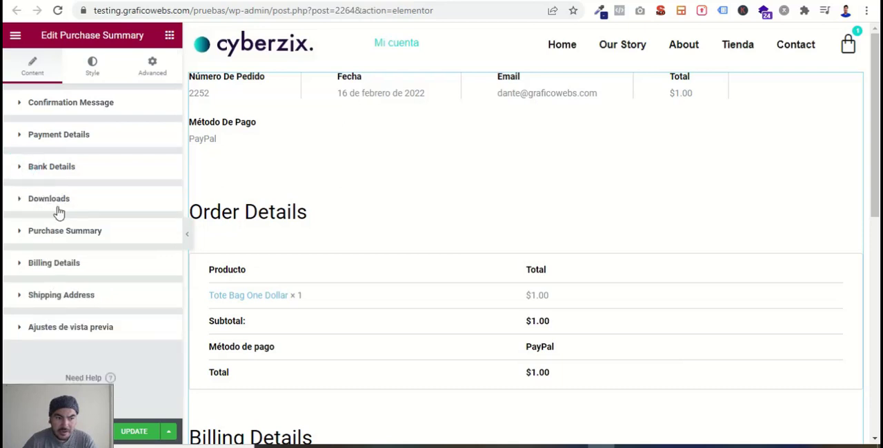
pyautogui.click(19, 201)
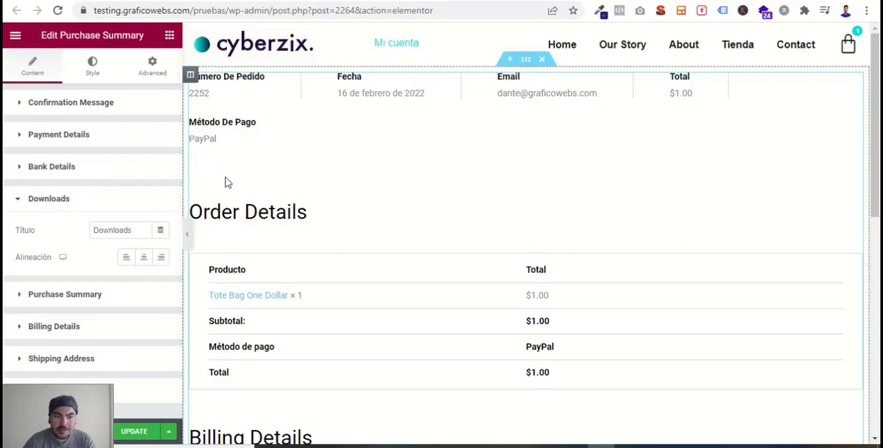
pyautogui.click(43, 201)
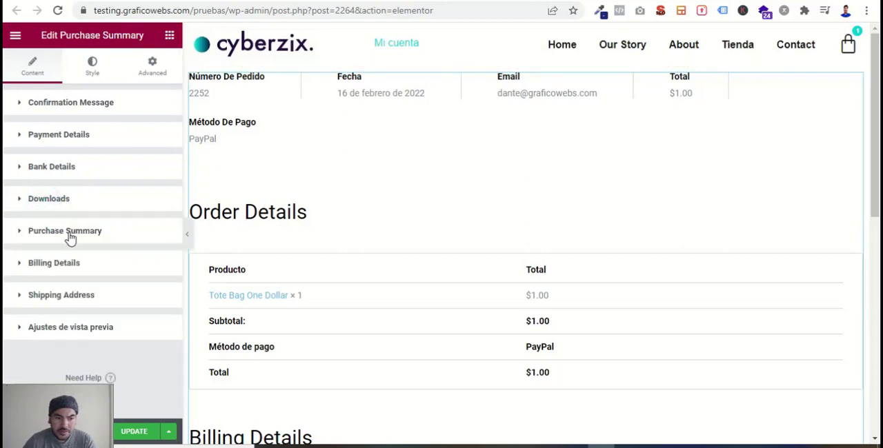
# - Set the title of the widget's Purchase Summary section to "Detalles de la compra"
pyautogui.click(64, 237)
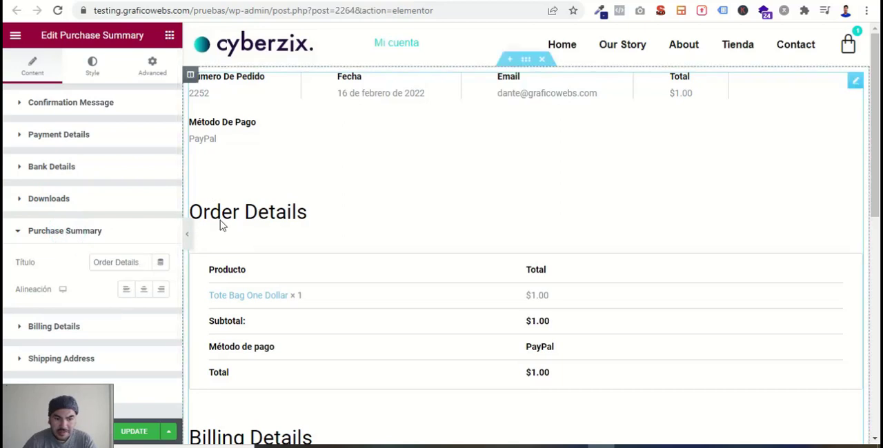
pyautogui.moveTo(143, 262); pyautogui.dragTo(87, 274)
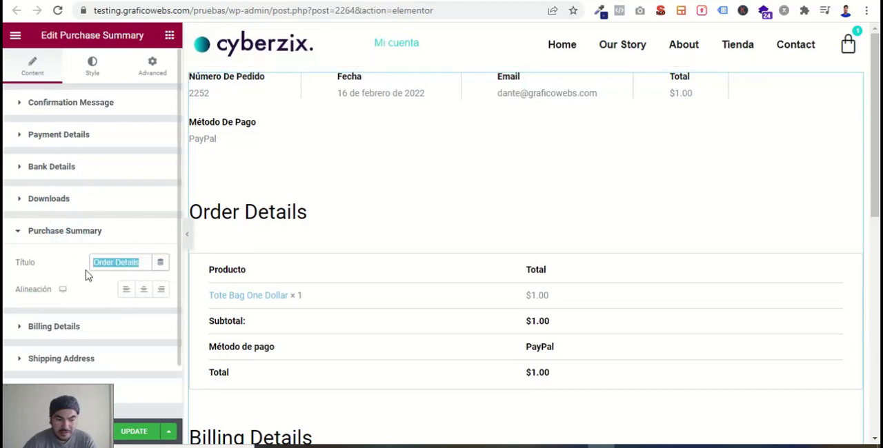
pyautogui.write('Detal')
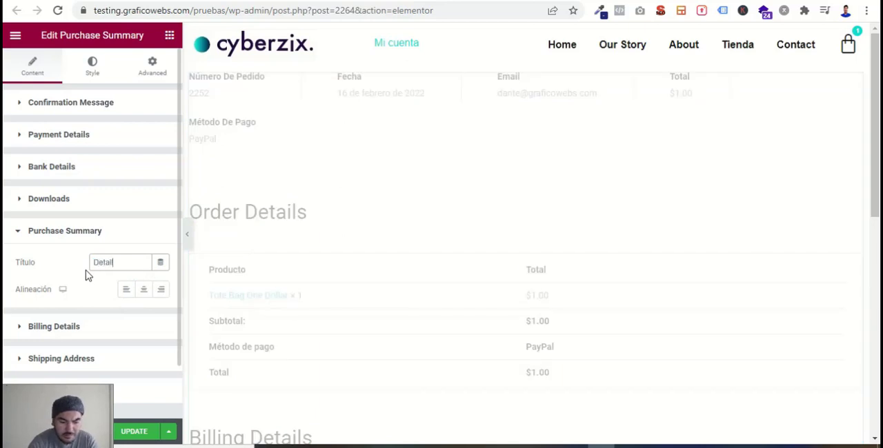
pyautogui.write('les de la compra')
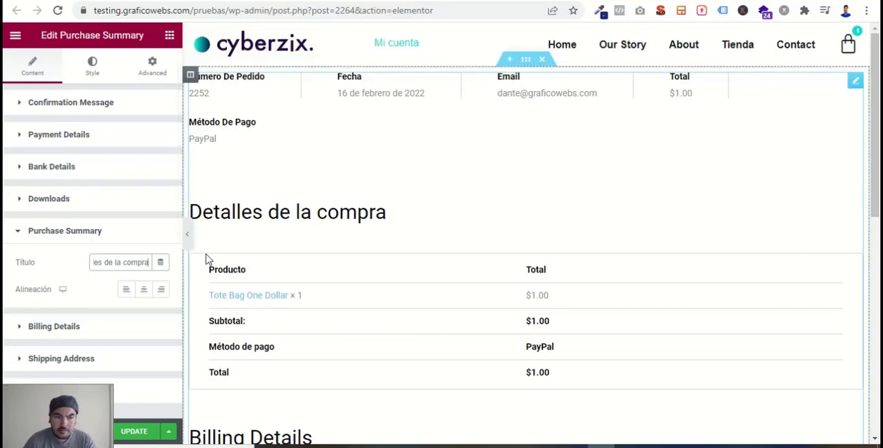
# - Examine the order table and the Billing Details block in the page preview
pyautogui.scroll(-1, 287, 290)
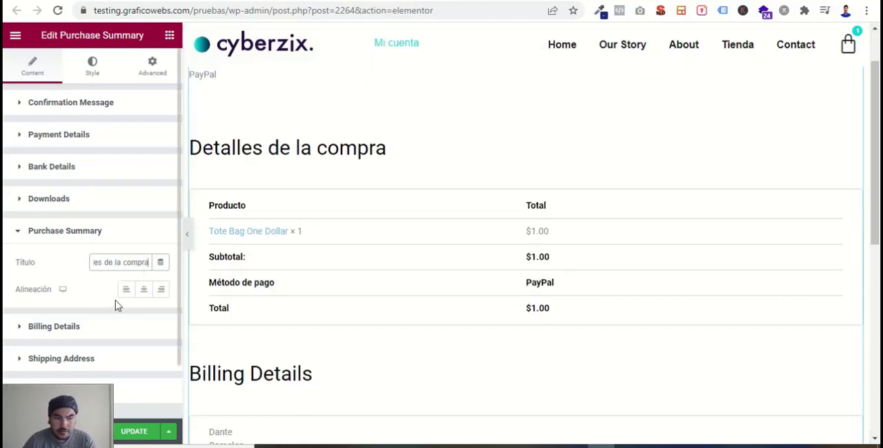
pyautogui.scroll(-1, 82, 336)
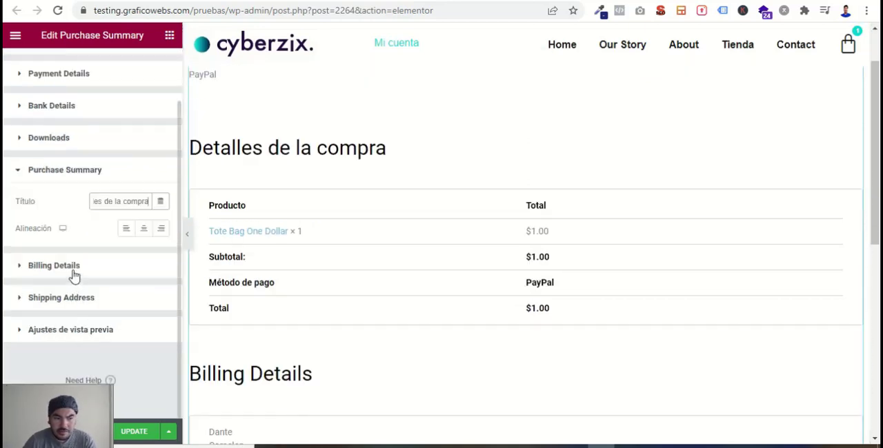
pyautogui.scroll(-4, 371, 302)
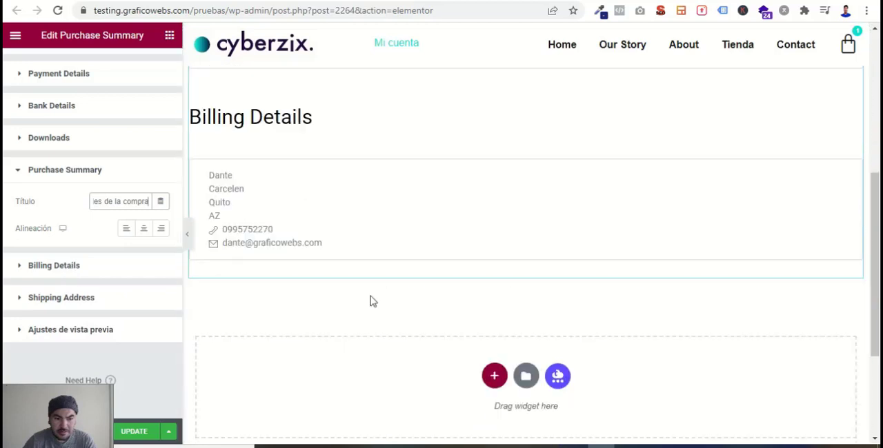
pyautogui.scroll(3, 250, 230)
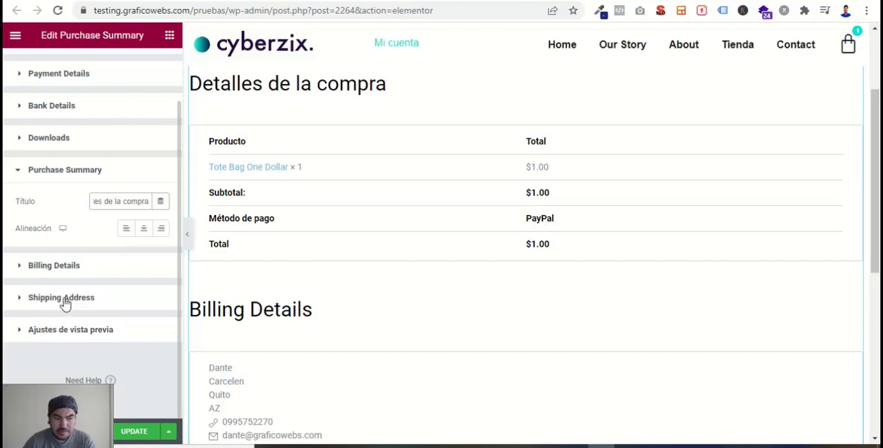
pyautogui.scroll(-2, 307, 350)
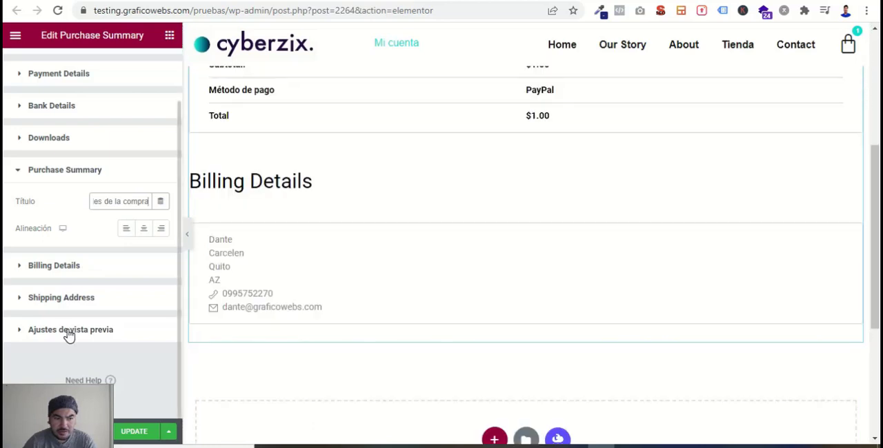
pyautogui.scroll(1, 73, 230)
pyautogui.scroll(-1, 73, 232)
# - Try previewing the order by Order ID in the preview settings, and return the preview source to Latest Order
pyautogui.click(76, 330)
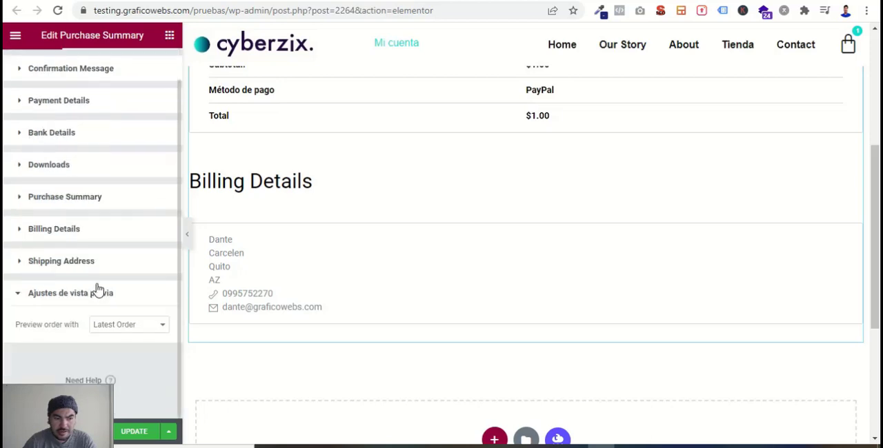
pyautogui.click(128, 325)
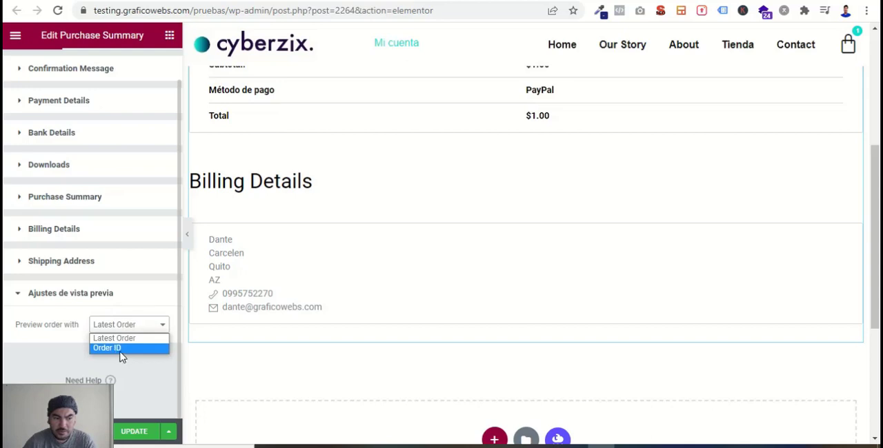
pyautogui.click(122, 349)
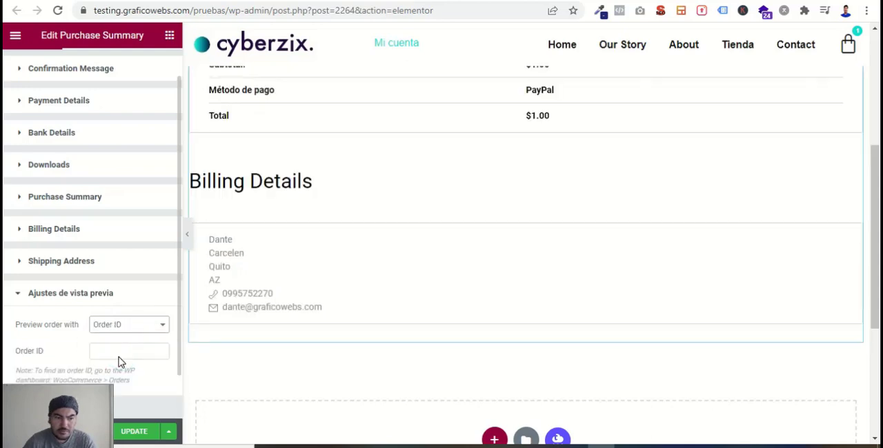
pyautogui.scroll(1, 126, 284)
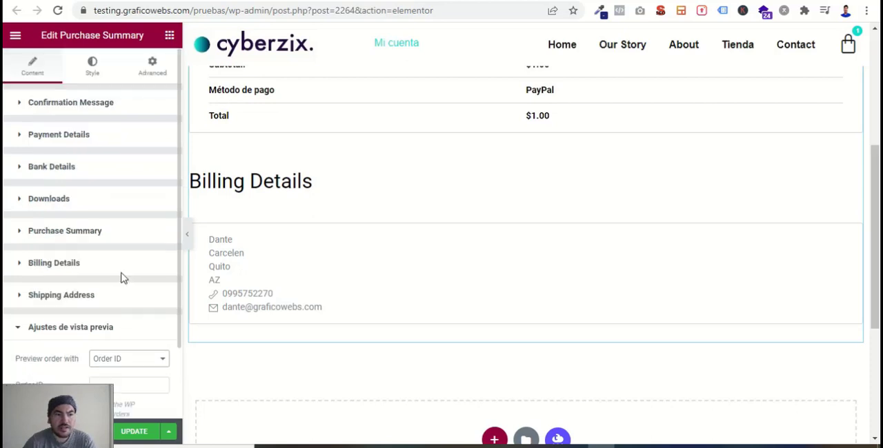
pyautogui.click(140, 360)
pyautogui.click(126, 371)
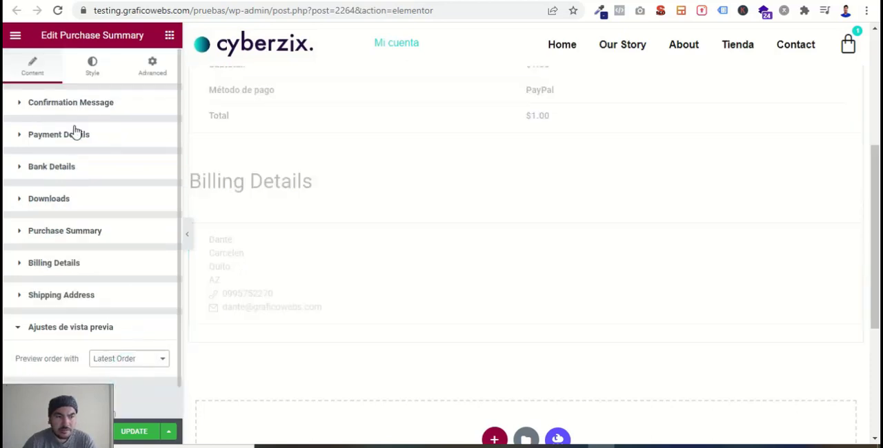
# - Add a box shadow to the Purchase Summary widget's sections, keeping the default shadow values, and check it on each section
pyautogui.scroll(4, 519, 285)
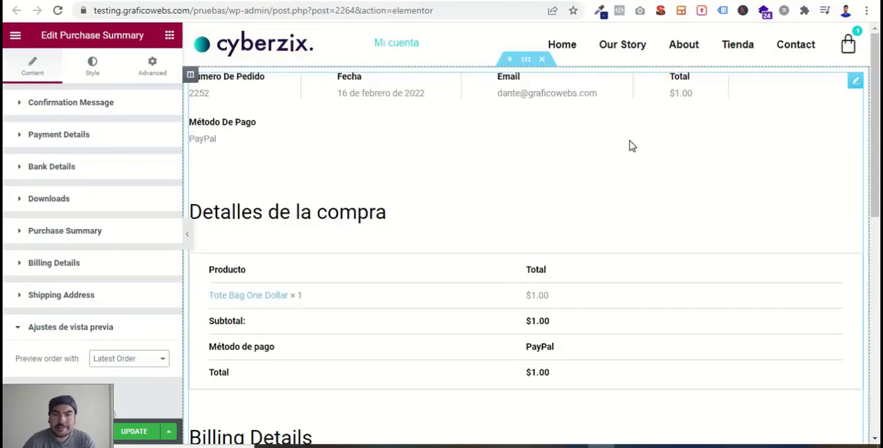
pyautogui.click(93, 67)
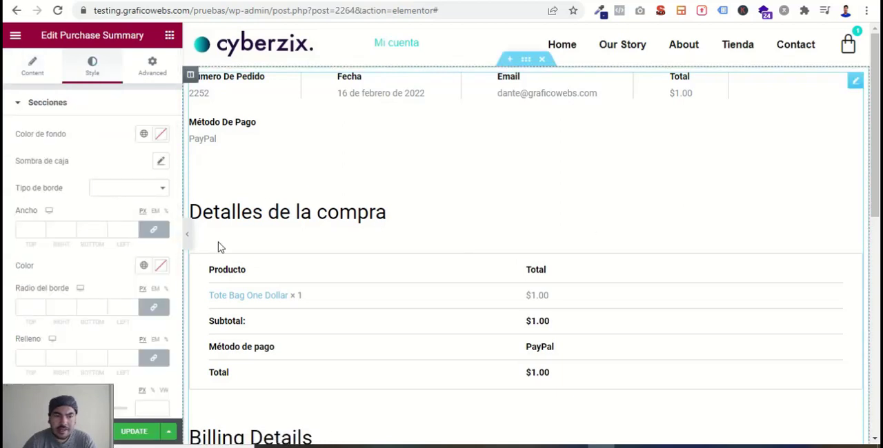
pyautogui.scroll(-3, 347, 250)
pyautogui.scroll(3, 347, 251)
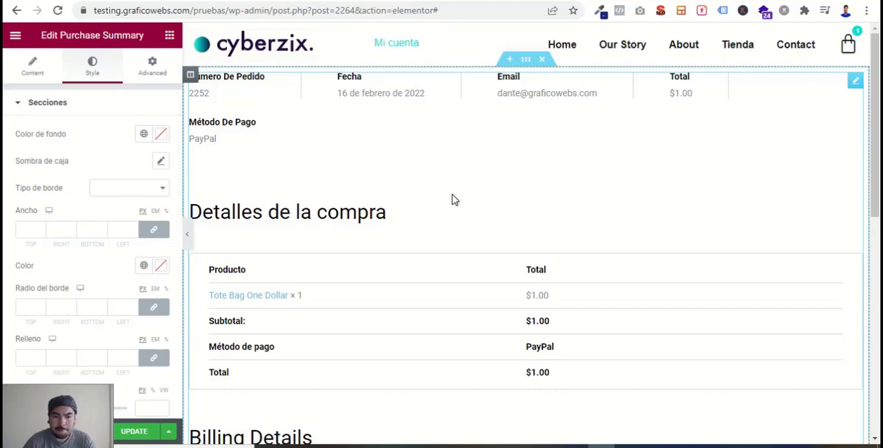
pyautogui.scroll(-5, 414, 283)
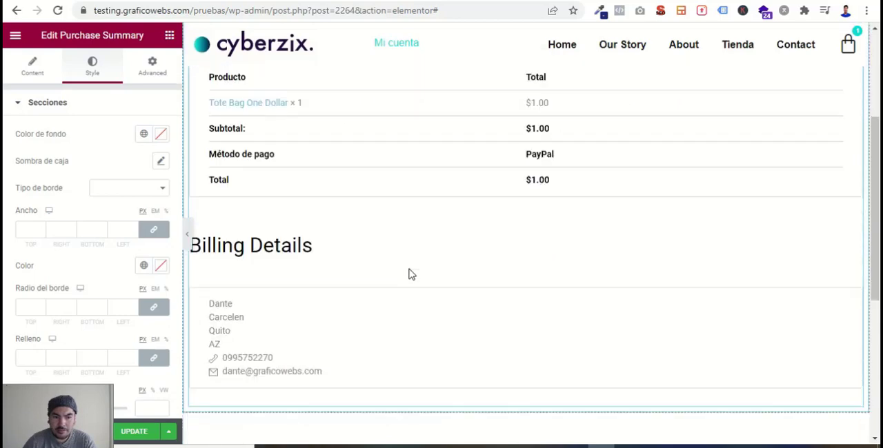
pyautogui.scroll(5, 410, 272)
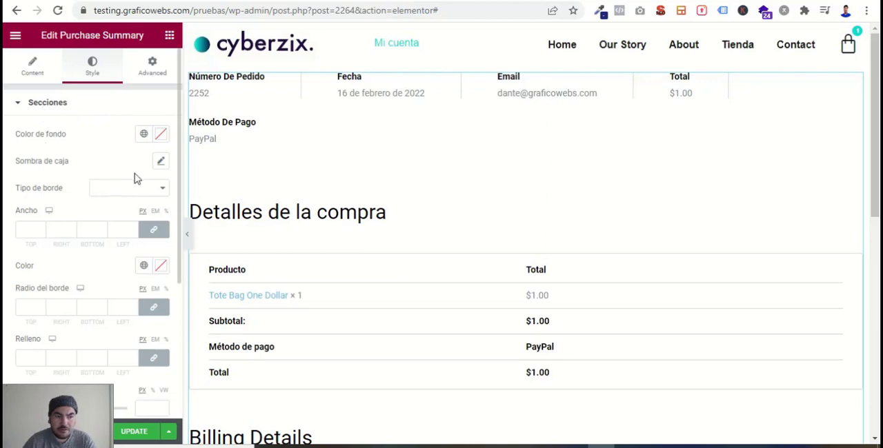
pyautogui.click(161, 161)
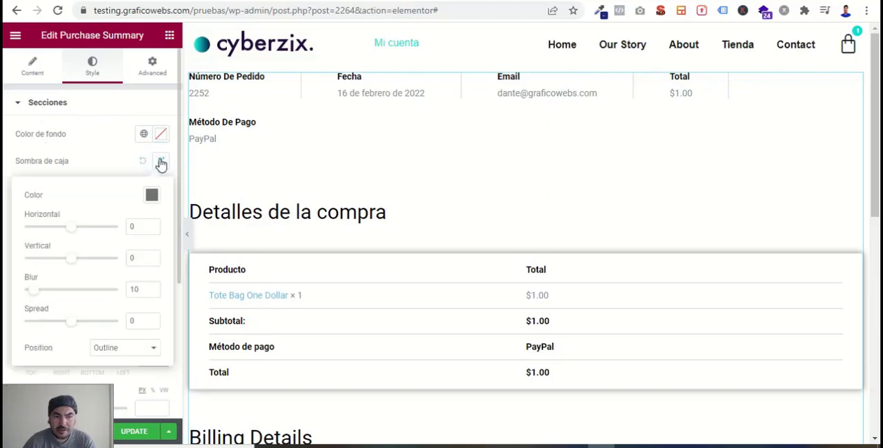
pyautogui.scroll(-4, 576, 333)
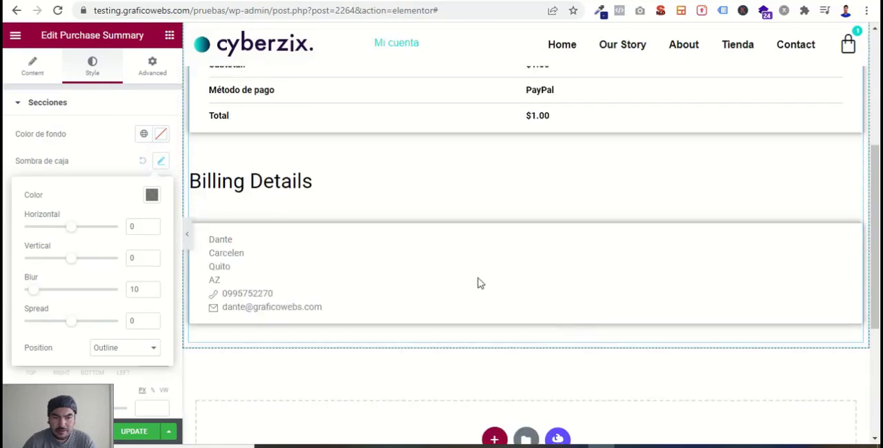
pyautogui.scroll(4, 369, 258)
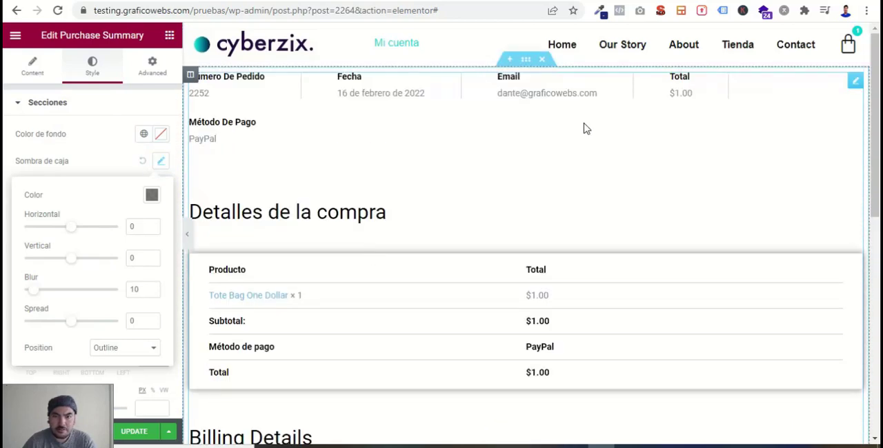
# - Set the boxed content width of the section containing the Purchase Summary widget to 1000 and check the layout
pyautogui.click(497, 61)
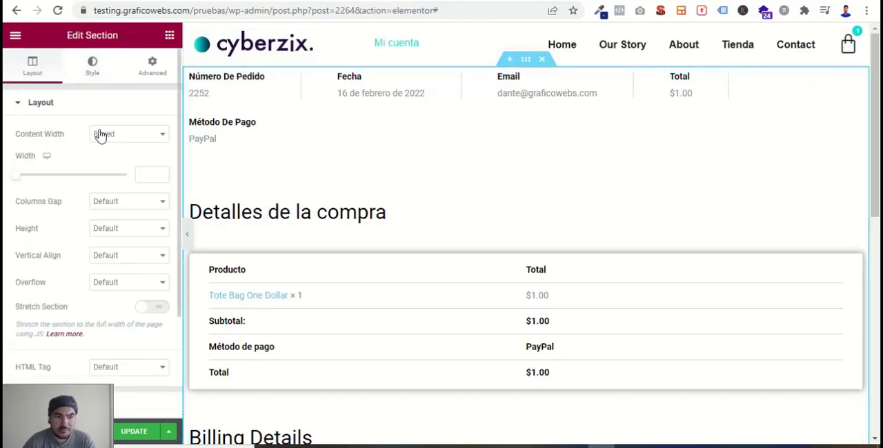
pyautogui.click(142, 175)
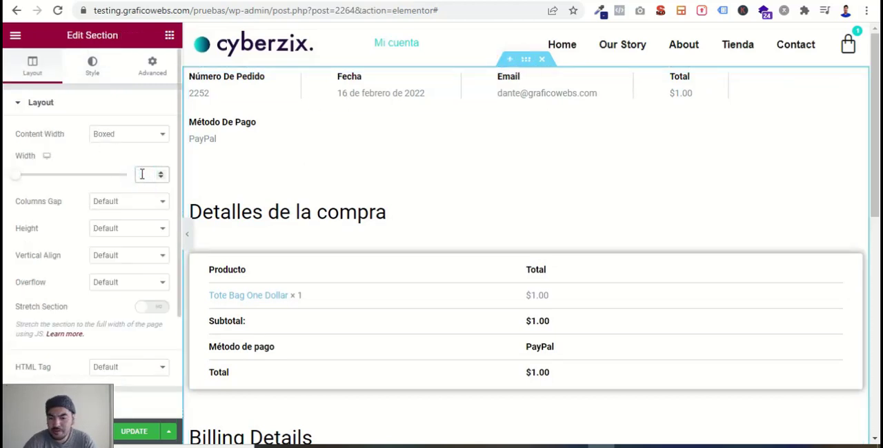
pyautogui.write('1000')
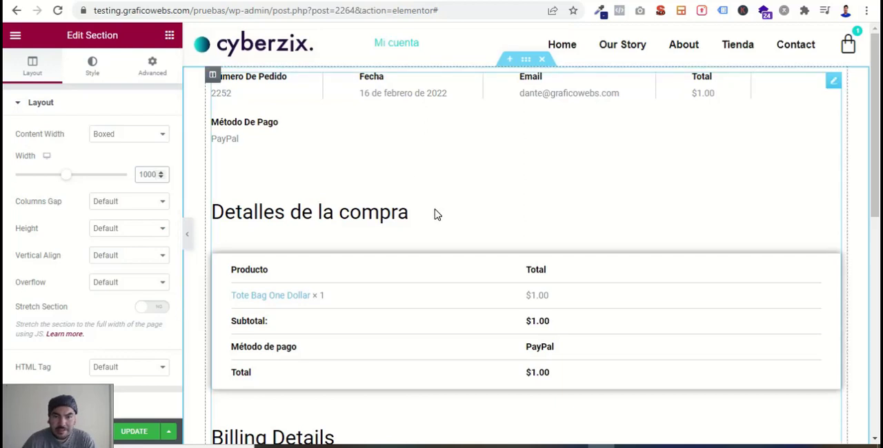
pyautogui.scroll(-2, 462, 259)
pyautogui.scroll(2, 461, 259)
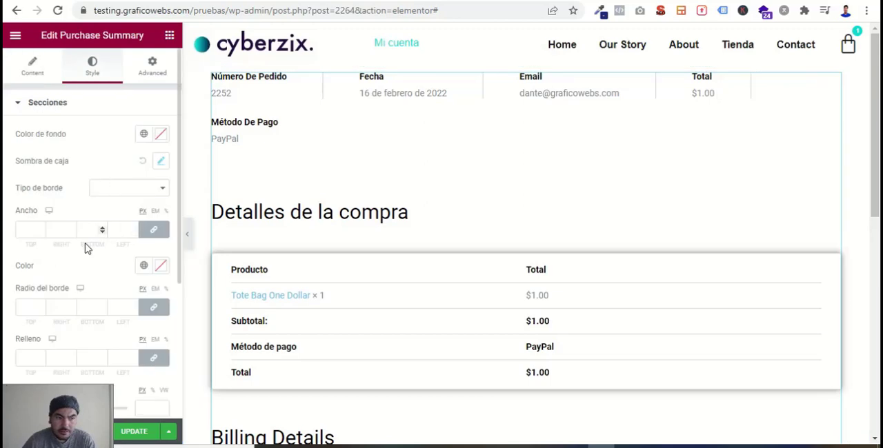
# - Try a solid 2 px border in the Secondary global color on the Purchase Summary widget's sections
pyautogui.scroll(-1, 86, 243)
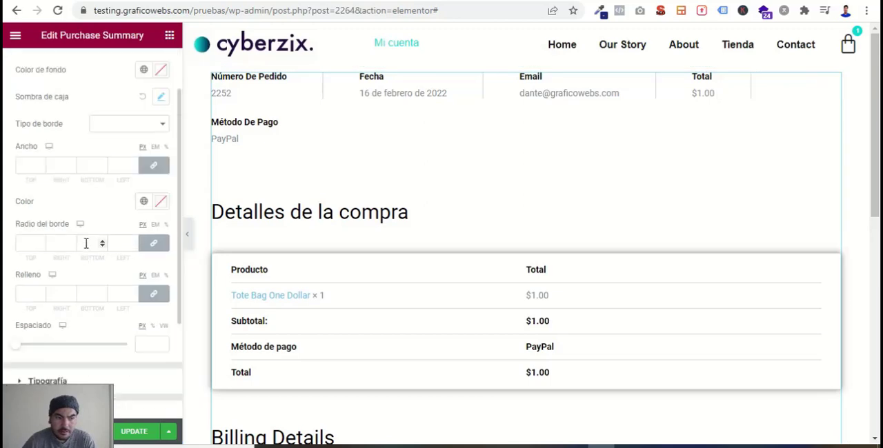
pyautogui.scroll(2, 85, 243)
pyautogui.click(119, 189)
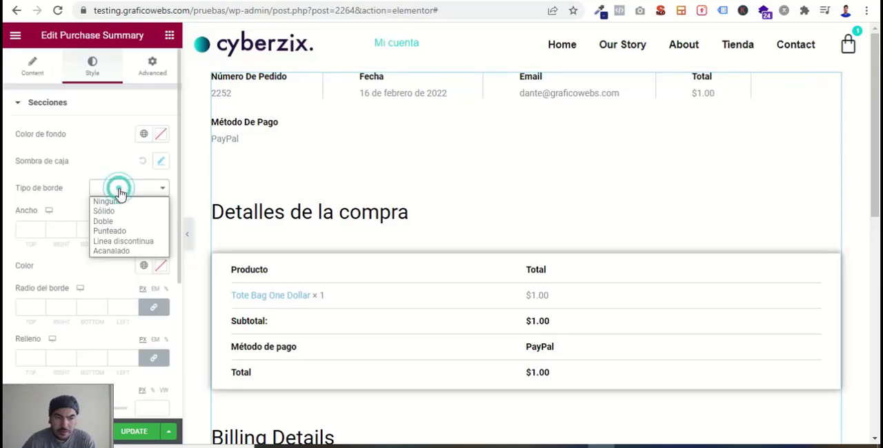
pyautogui.click(115, 212)
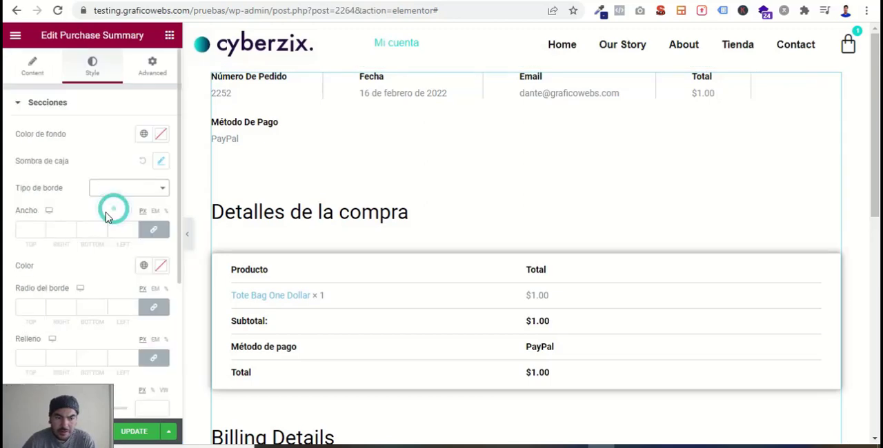
pyautogui.click(30, 232)
pyautogui.write('2')
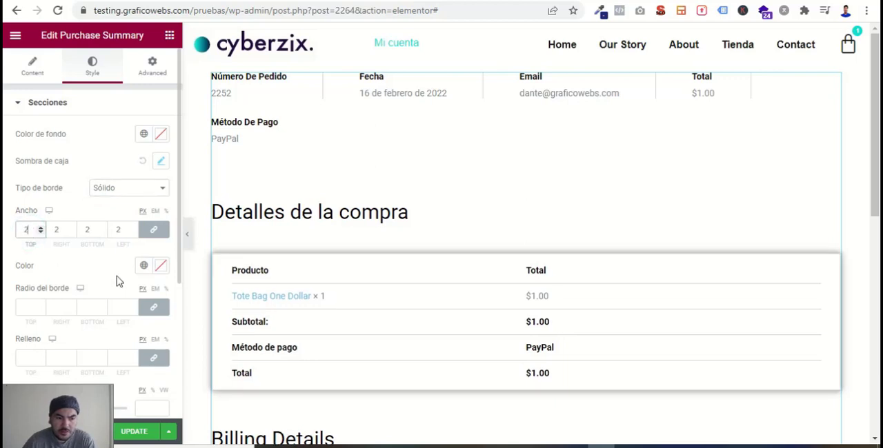
pyautogui.click(145, 269)
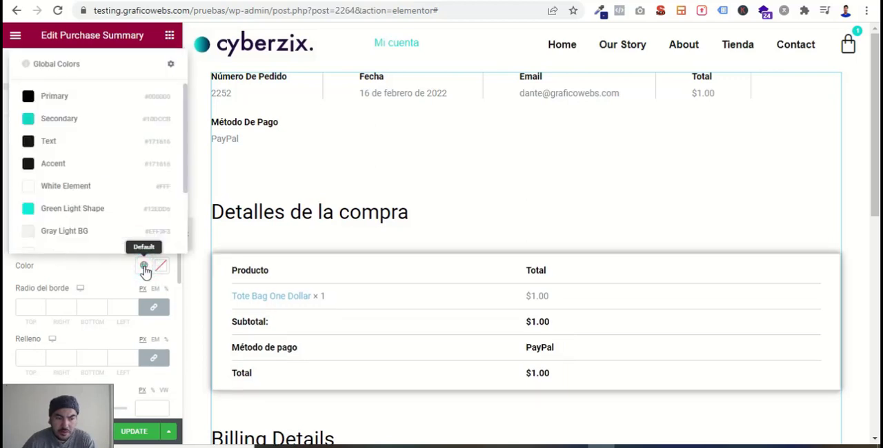
pyautogui.click(31, 122)
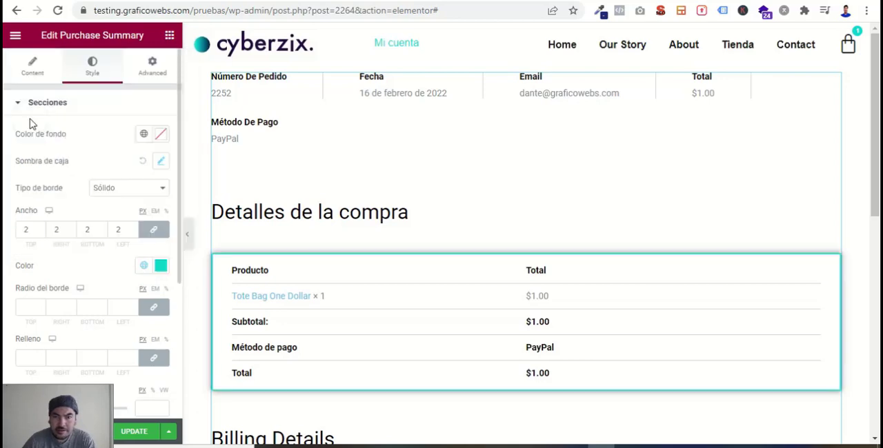
pyautogui.scroll(-3, 449, 299)
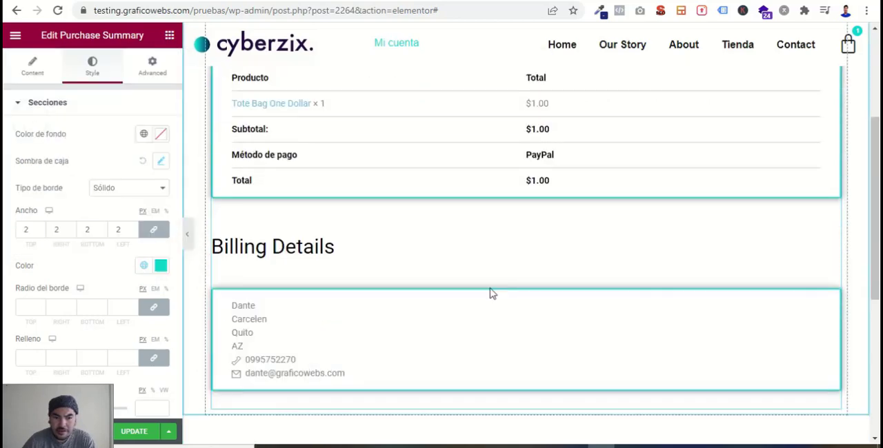
pyautogui.scroll(3, 417, 307)
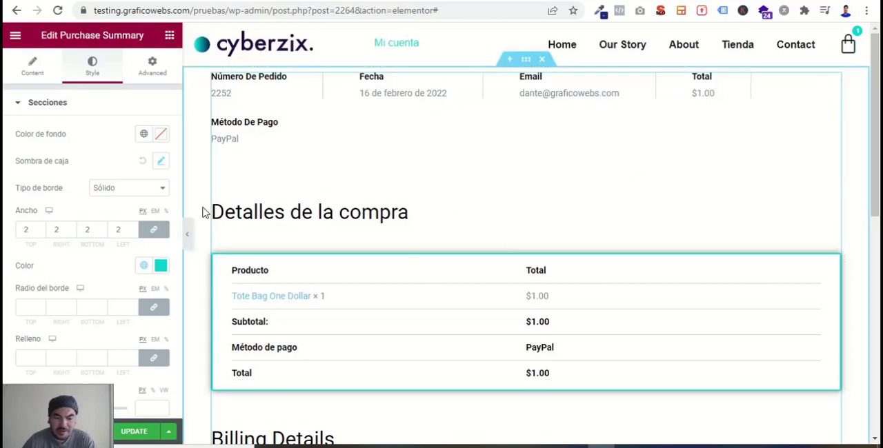
# - Remove the border from the widget's sections by choosing the border type Ninguno, and review the sections
pyautogui.scroll(-2, 566, 249)
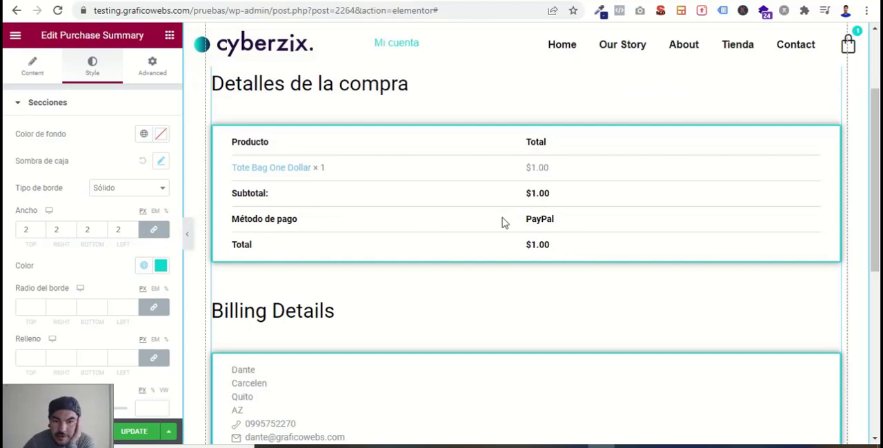
pyautogui.click(129, 190)
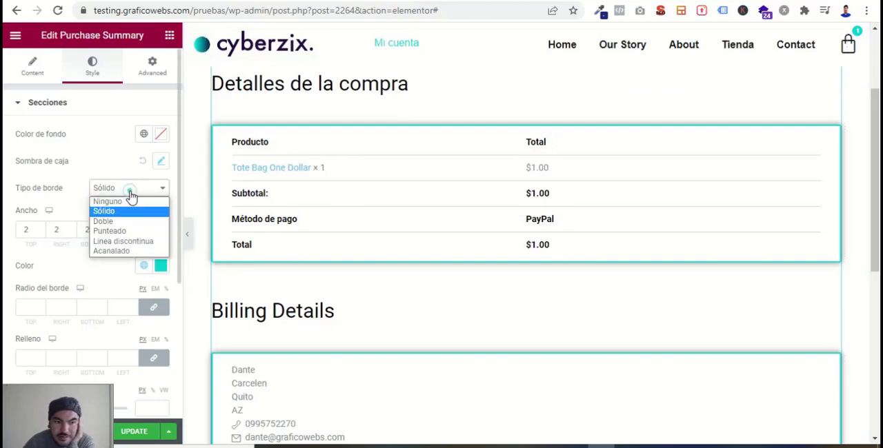
pyautogui.click(111, 202)
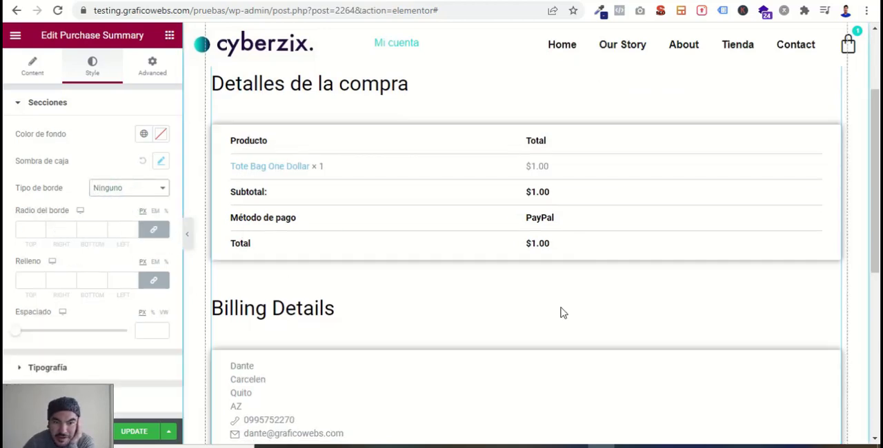
pyautogui.scroll(-3, 323, 347)
pyautogui.scroll(4, 426, 271)
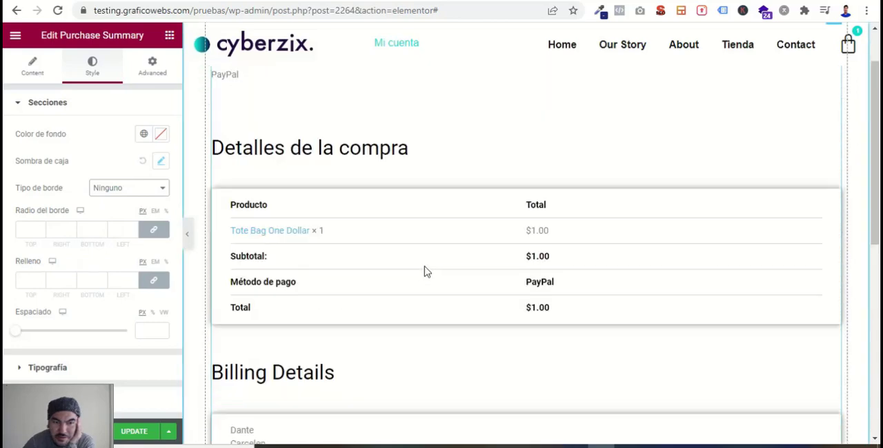
# - Set the spacing (Espaciado) between the Purchase Summary widget's sections to 11 px
pyautogui.scroll(-1, 85, 238)
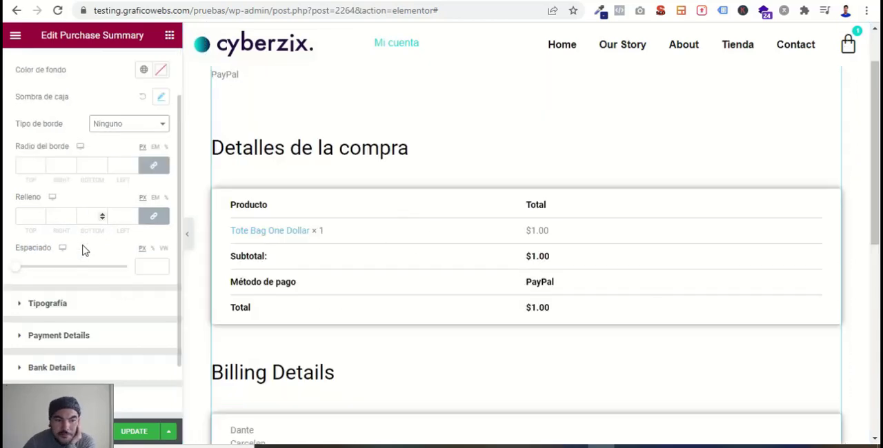
pyautogui.scroll(1, 471, 310)
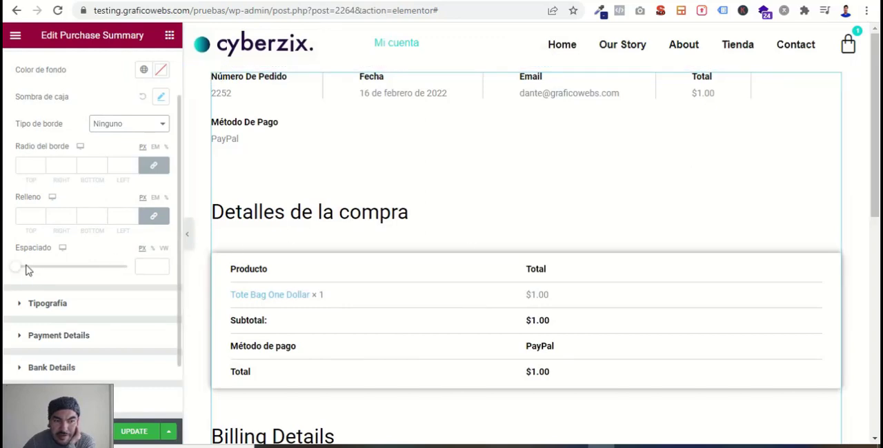
pyautogui.scroll(1, 141, 294)
pyautogui.scroll(-1, 68, 280)
pyautogui.moveTo(23, 274)
pyautogui.mouseDown()
pyautogui.moveTo(65, 278)
pyautogui.moveTo(32, 281)
pyautogui.mouseUp()
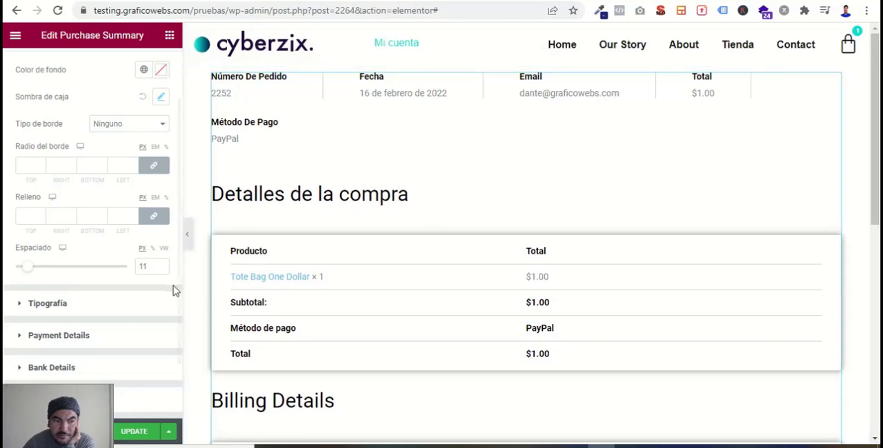
# - Set the color of the widget's section titles to the Secondary global color in the typography styling
pyautogui.scroll(-1, 58, 300)
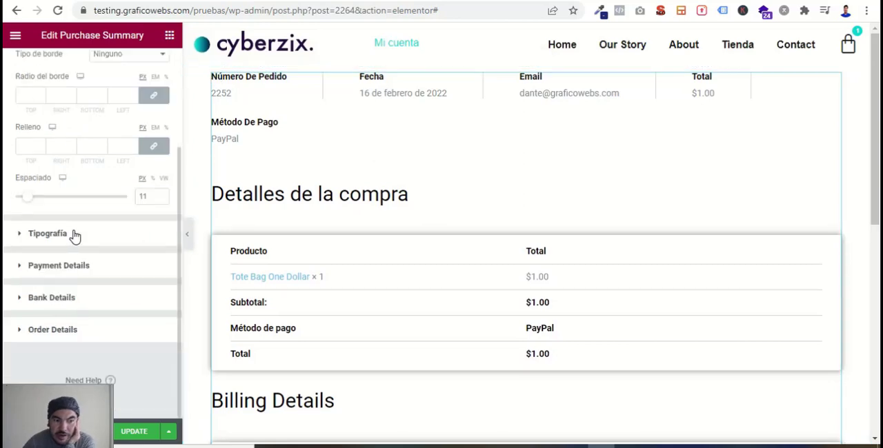
pyautogui.click(75, 235)
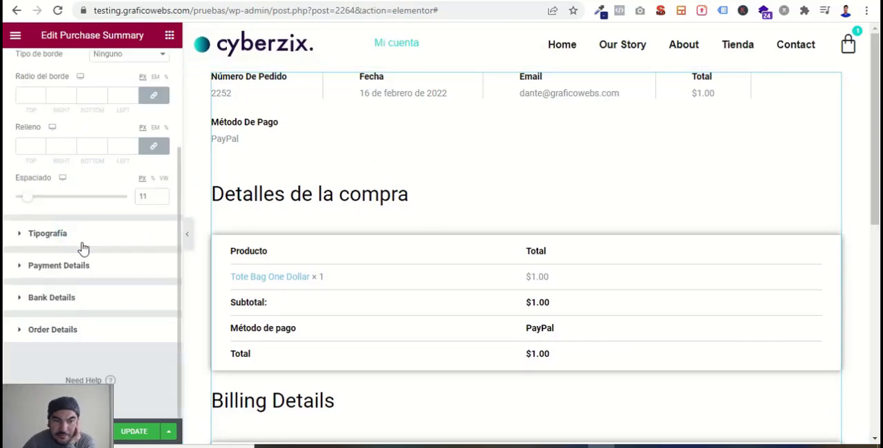
pyautogui.click(78, 245)
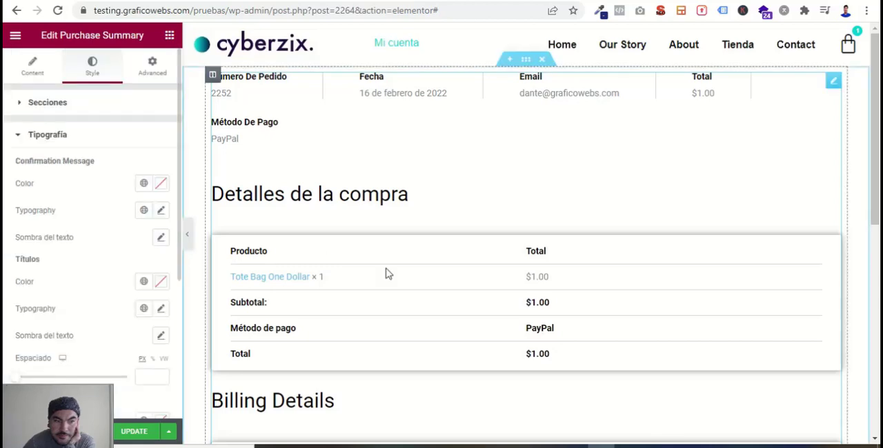
pyautogui.scroll(-4, 605, 132)
pyautogui.scroll(4, 265, 256)
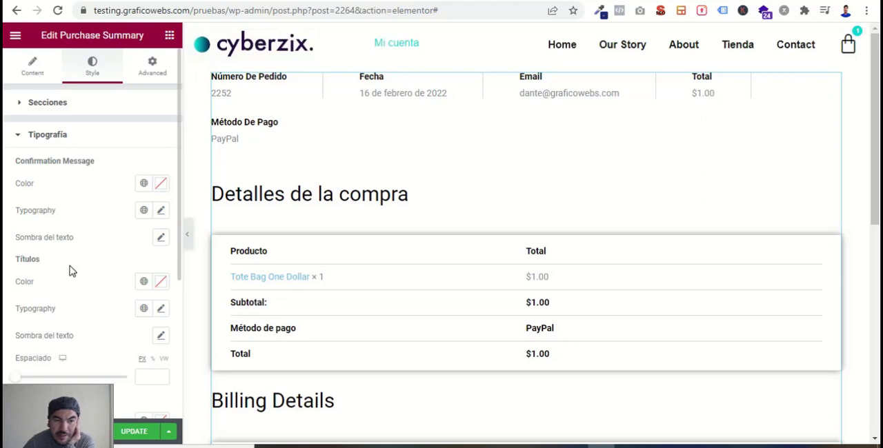
pyautogui.click(144, 282)
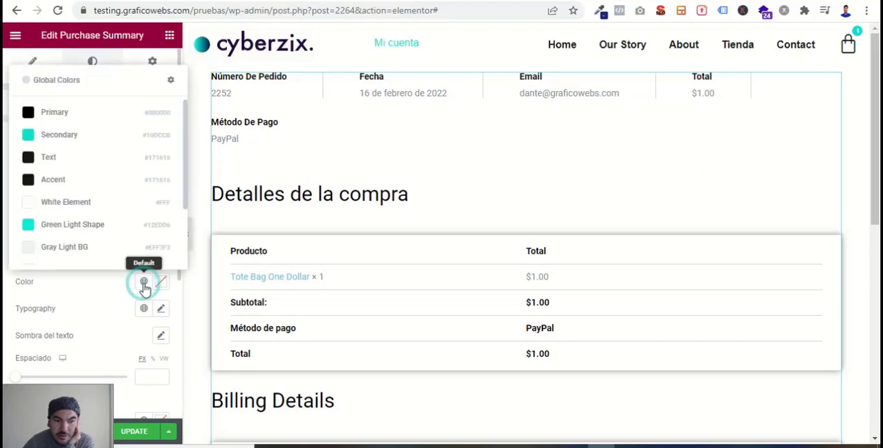
pyautogui.click(29, 137)
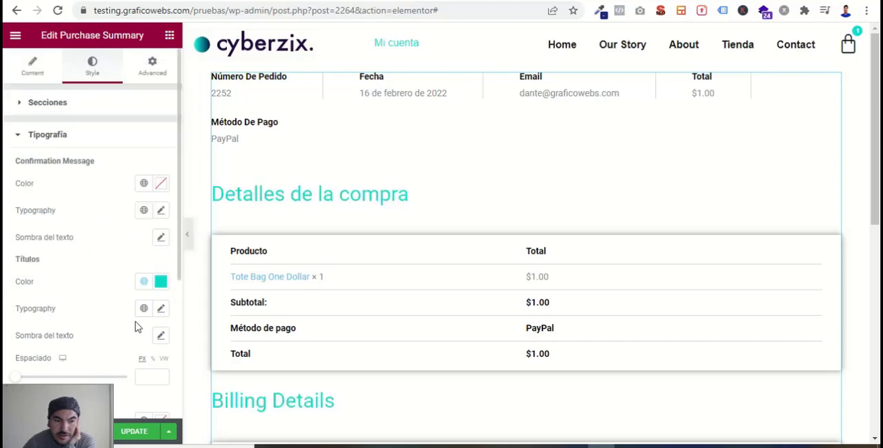
# - Set the section titles' typography to weight 500 and size 25 px, and check the headings in the preview
pyautogui.click(158, 311)
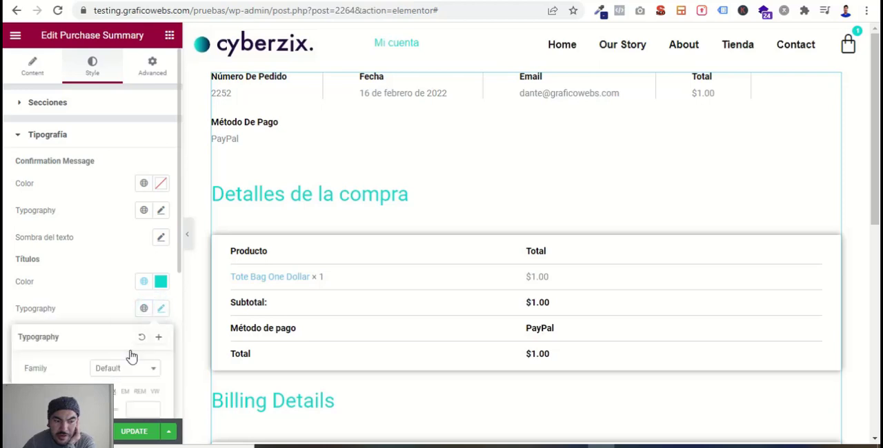
pyautogui.scroll(-3, 132, 356)
pyautogui.click(117, 246)
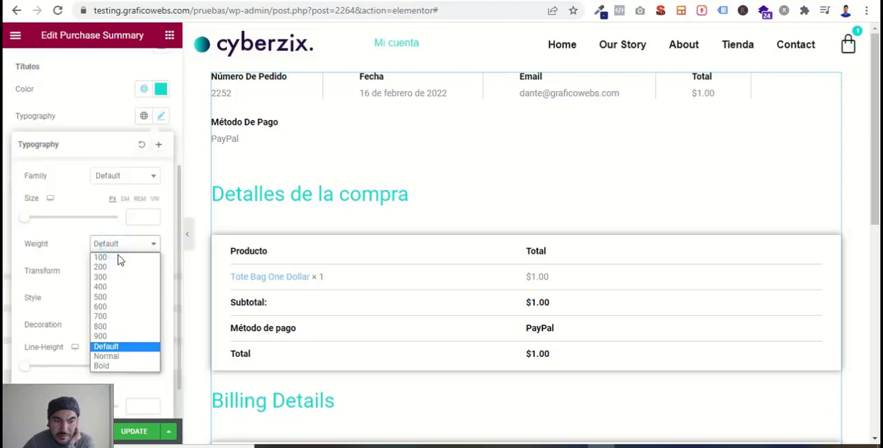
pyautogui.click(114, 300)
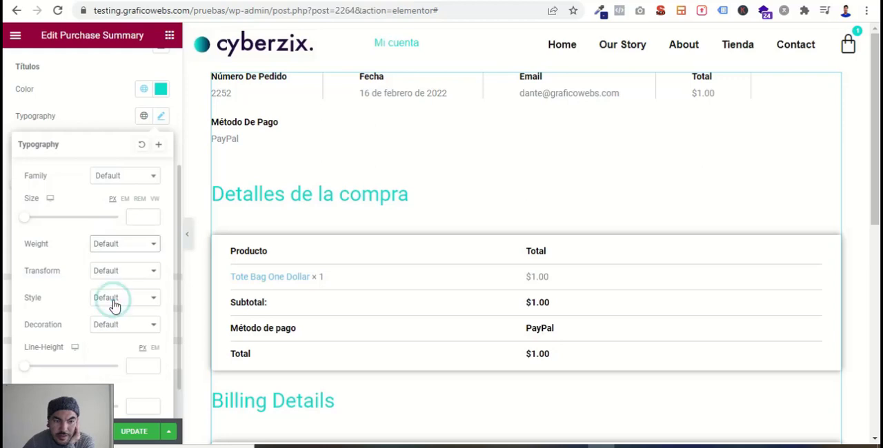
pyautogui.click(140, 218)
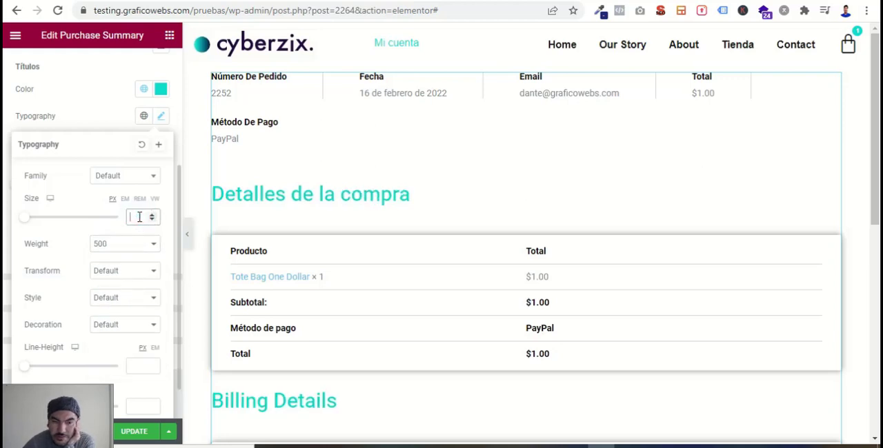
pyautogui.write('25')
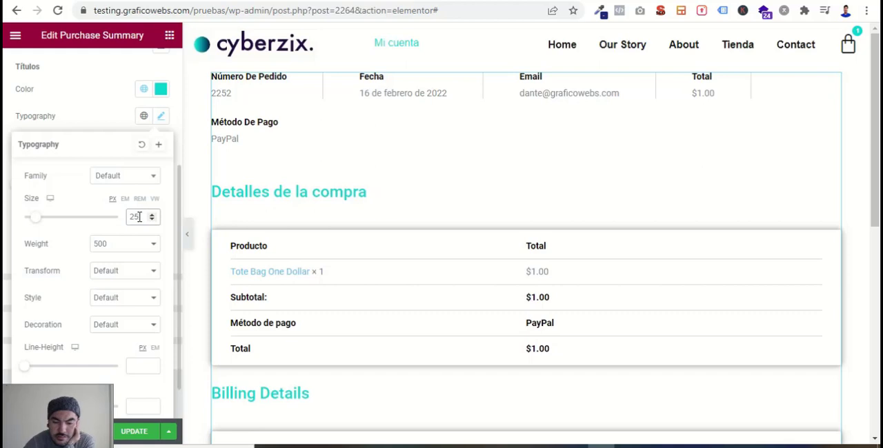
pyautogui.scroll(-3, 400, 305)
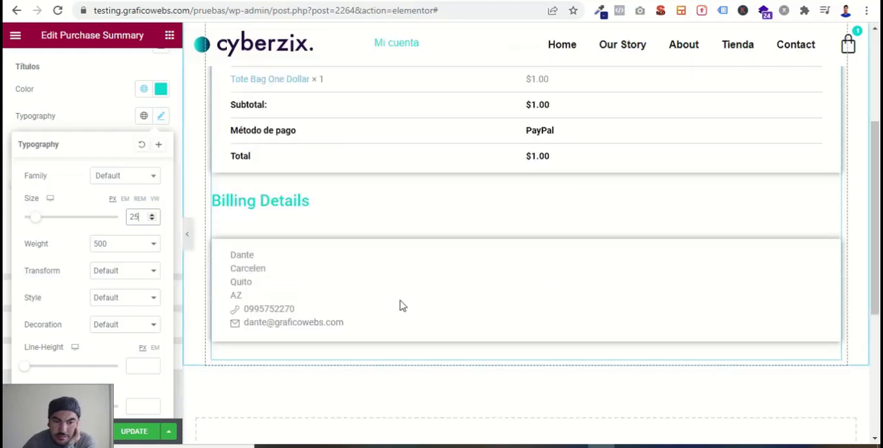
pyautogui.scroll(3, 436, 308)
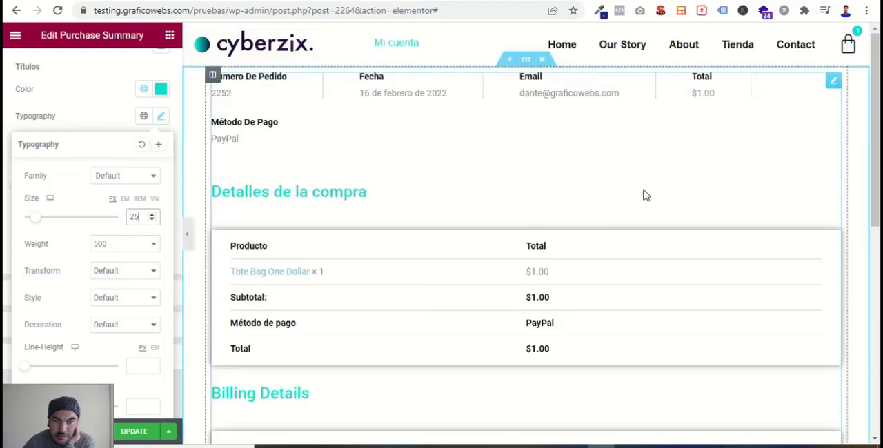
pyautogui.click(6, 226)
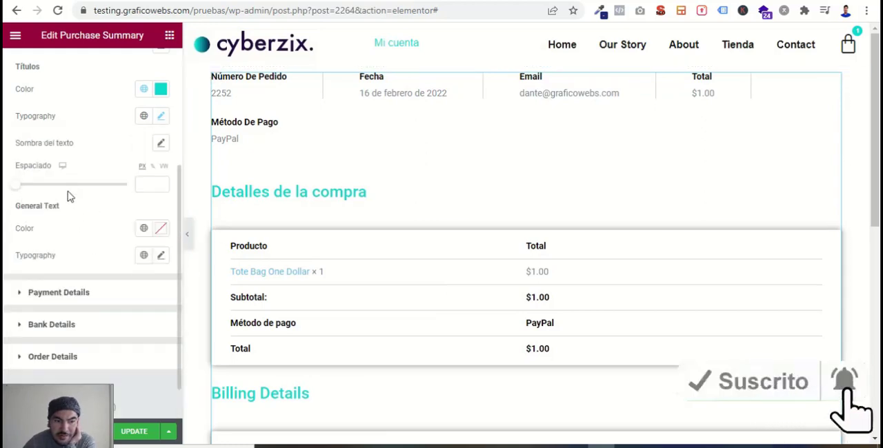
# - Review the Purchase Summary widget's Payment Details styling options
pyautogui.scroll(-1, 49, 266)
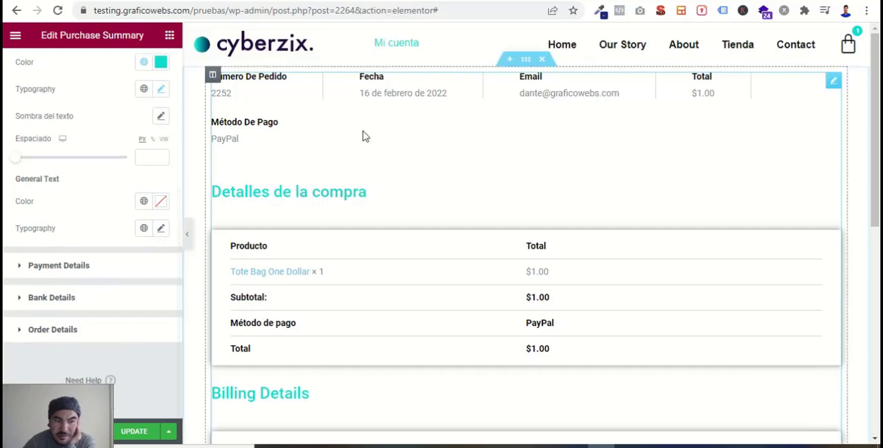
pyautogui.click(57, 270)
pyautogui.click(55, 268)
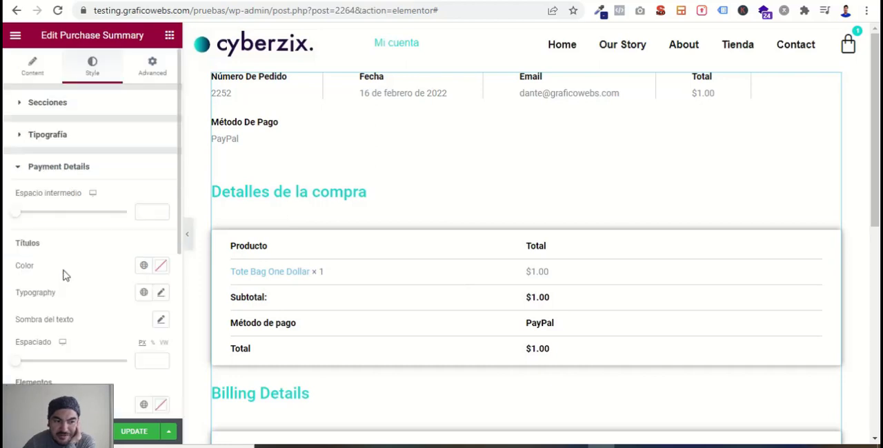
pyautogui.scroll(-2, 80, 255)
pyautogui.scroll(2, 86, 245)
pyautogui.click(51, 167)
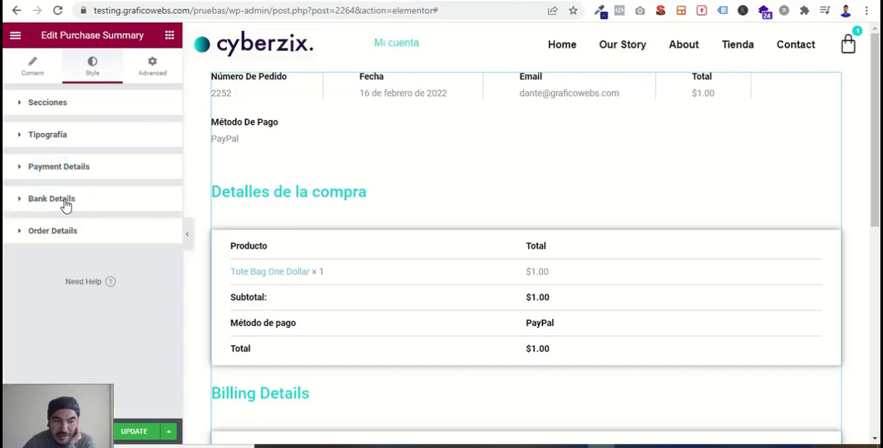
# - Set the normal Product Link color in the Order Details styling to the Secondary global color
pyautogui.click(68, 236)
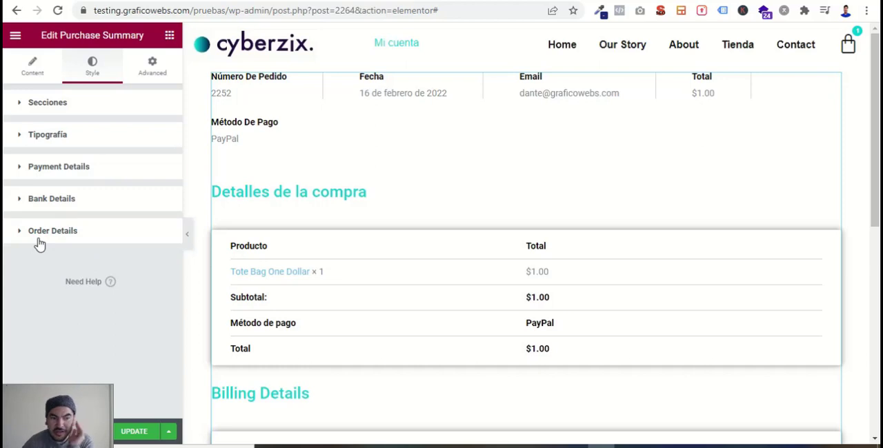
pyautogui.click(40, 241)
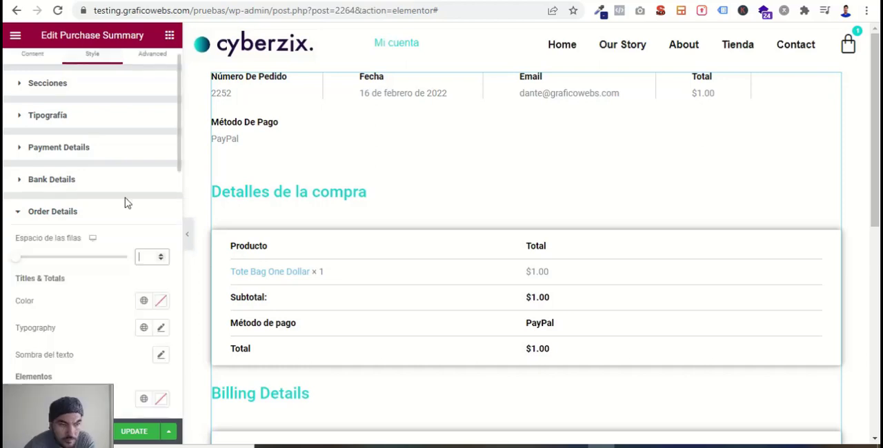
pyautogui.scroll(-2, 71, 312)
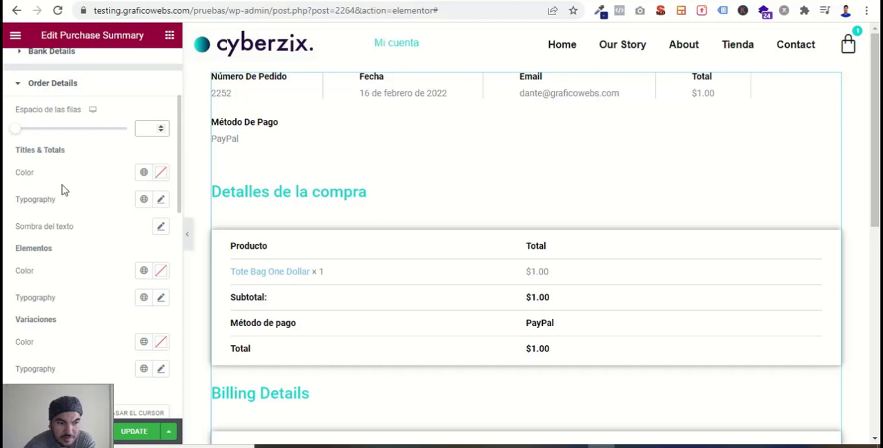
pyautogui.scroll(-3, 63, 270)
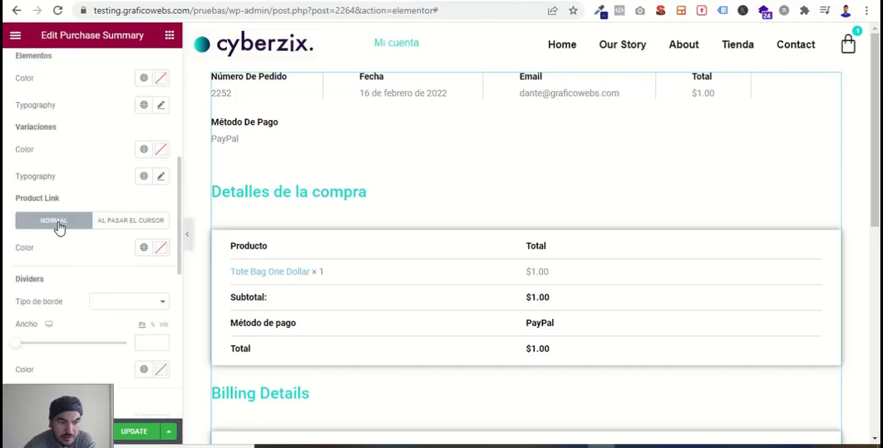
pyautogui.click(144, 247)
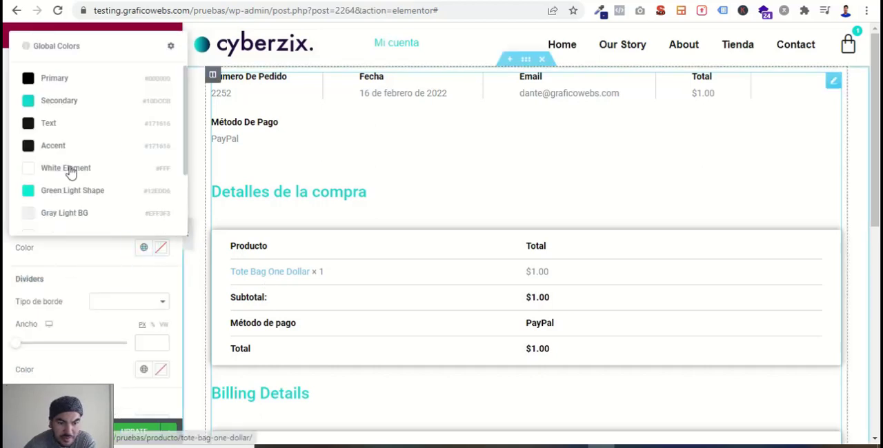
pyautogui.click(28, 98)
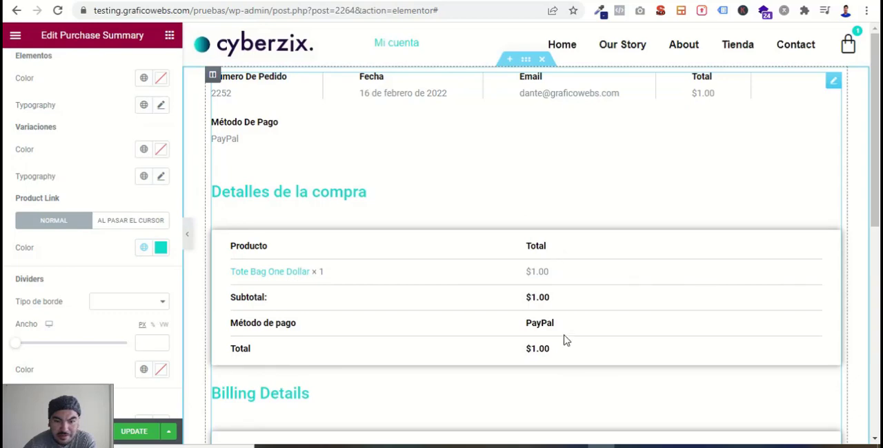
# - Look through the remaining Order Details styling options for dividers and buttons, and update the summary page
pyautogui.scroll(-2, 81, 304)
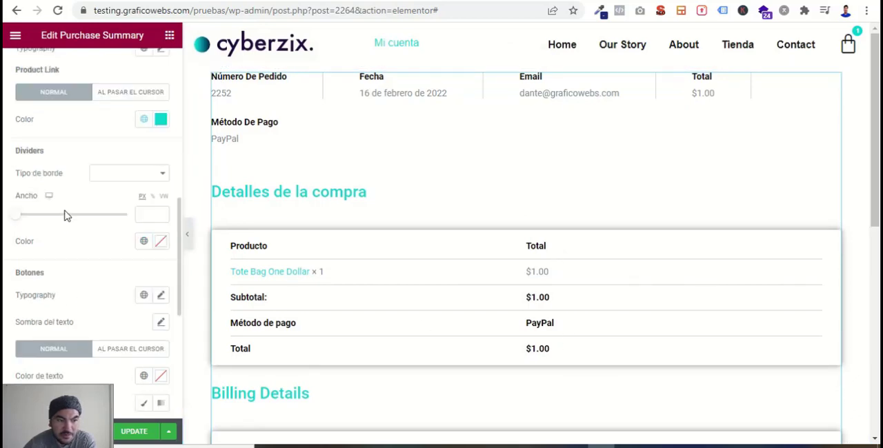
pyautogui.scroll(-2, 116, 301)
pyautogui.scroll(-3, 116, 301)
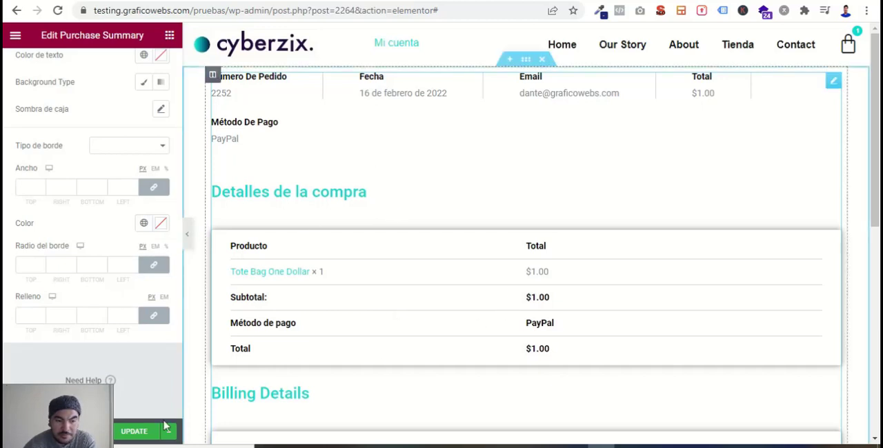
pyautogui.click(150, 437)
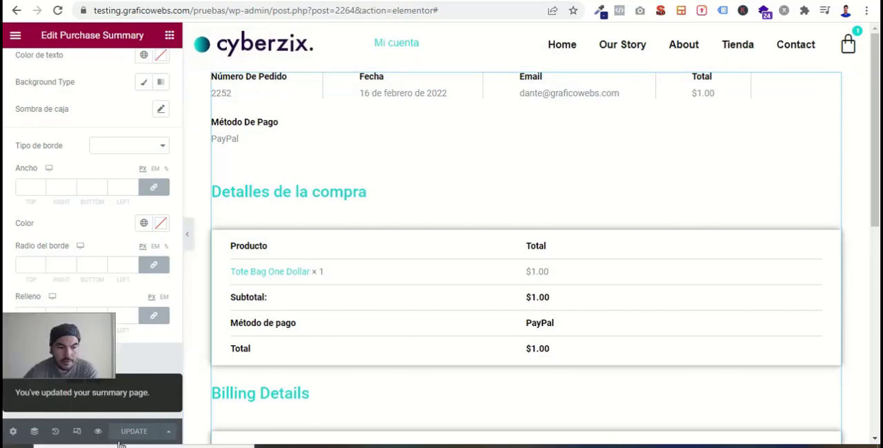
# - Preview the summary page, examine its order info, purchase details and billing details, and return to the Elementor editor
pyautogui.click(98, 432)
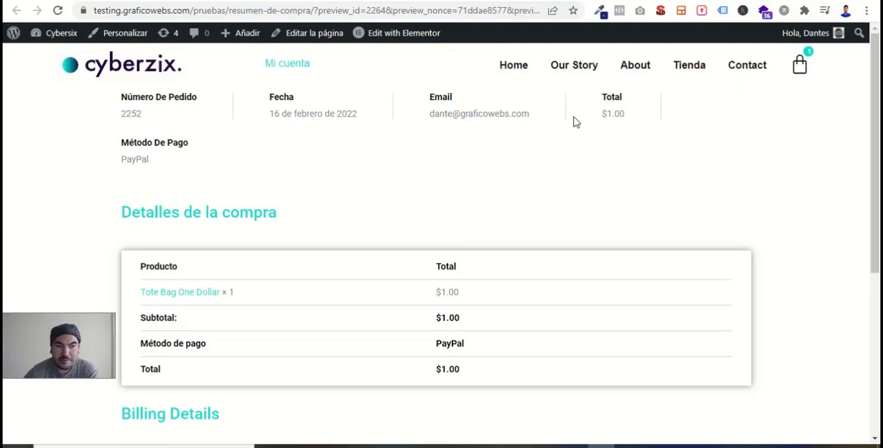
pyautogui.scroll(-5, 560, 311)
pyautogui.scroll(5, 560, 312)
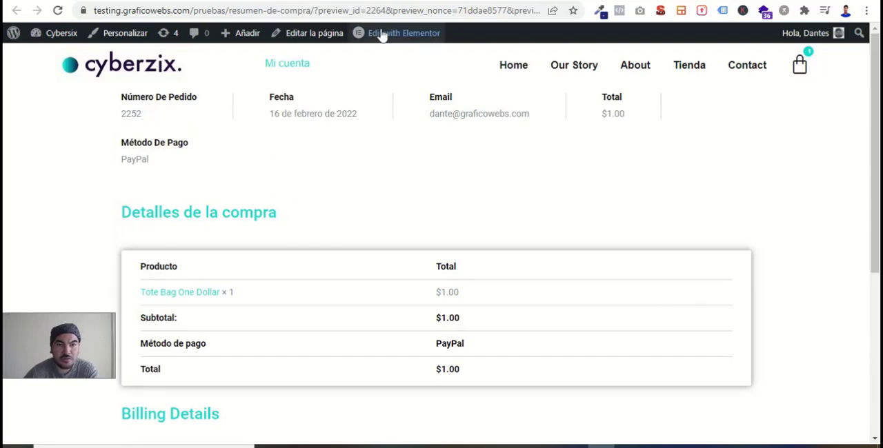
pyautogui.click(333, 0)
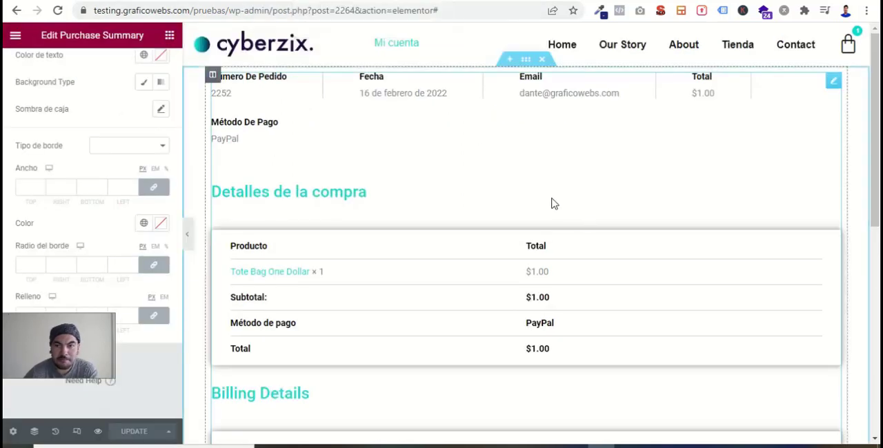
# - Try widening the summary's section with a boxed width of 1259 and a Full Width content width, and reopen the widget's style settings
pyautogui.click(525, 60)
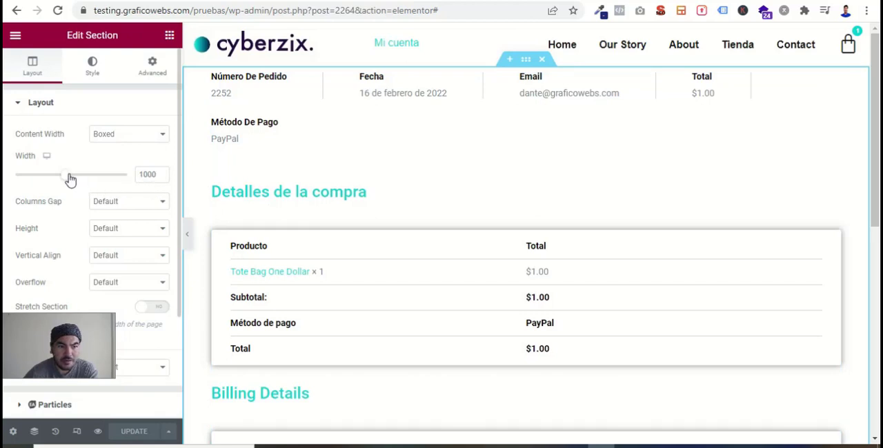
pyautogui.moveTo(69, 179); pyautogui.dragTo(97, 184)
pyautogui.click(127, 138)
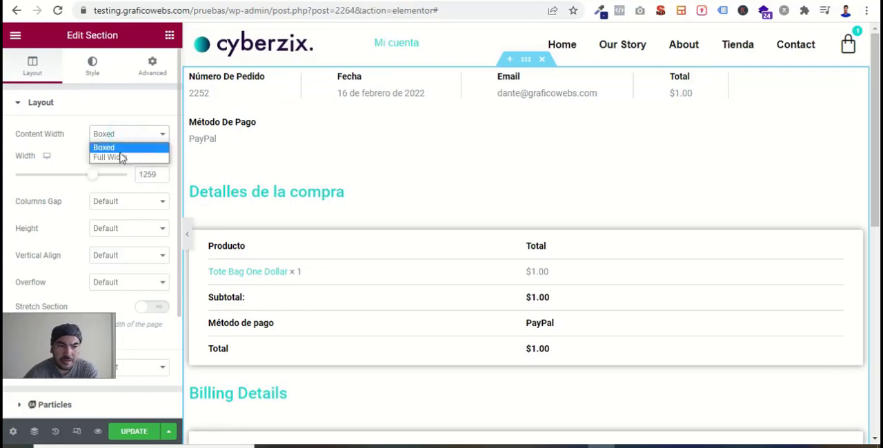
pyautogui.click(120, 157)
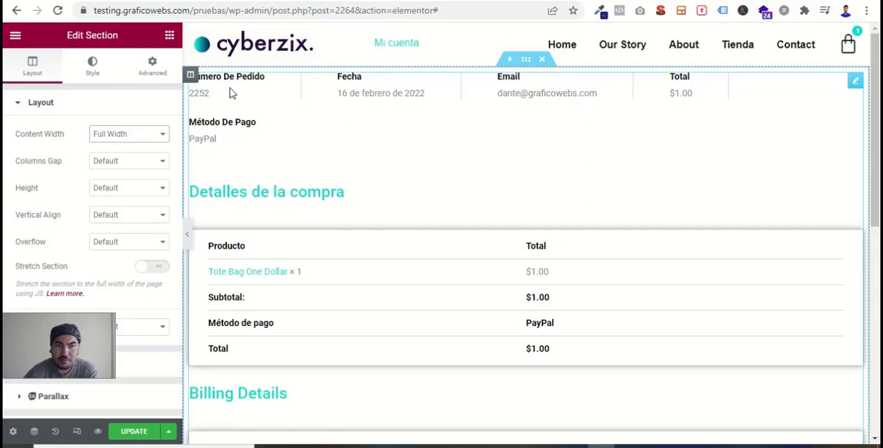
pyautogui.click(855, 84)
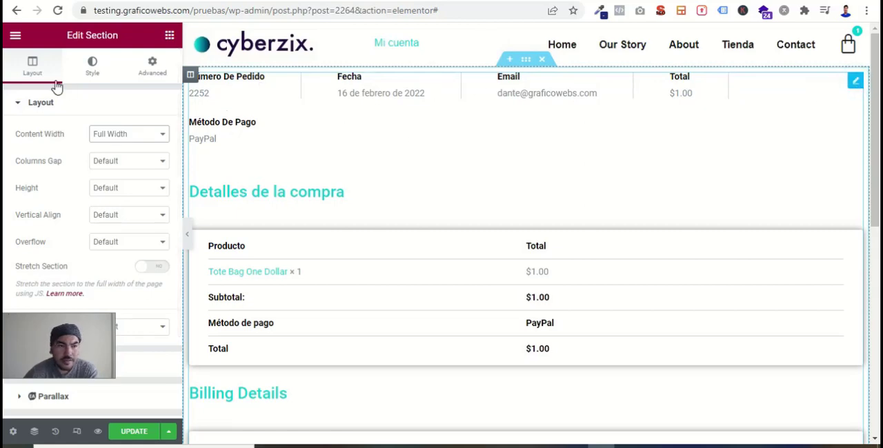
pyautogui.click(95, 64)
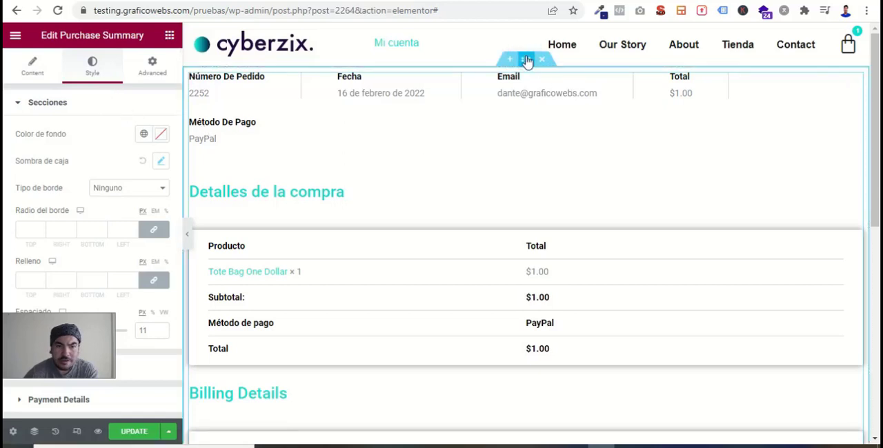
# - Set the section's content width to Boxed with a width of 1300
pyautogui.click(526, 61)
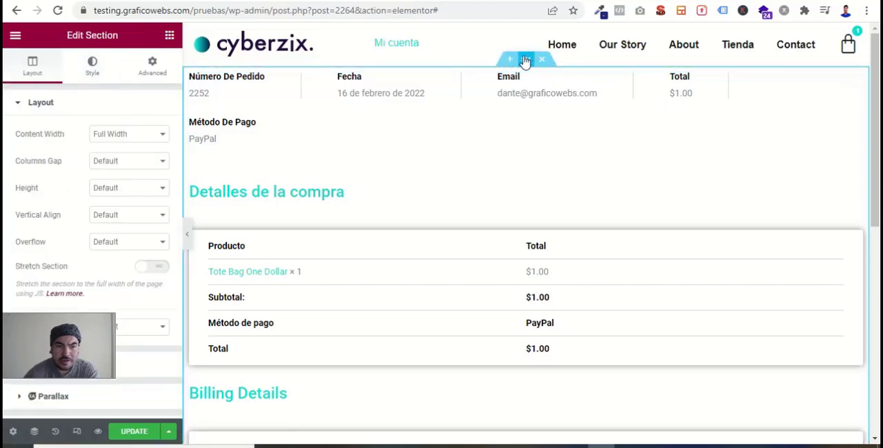
pyautogui.click(131, 136)
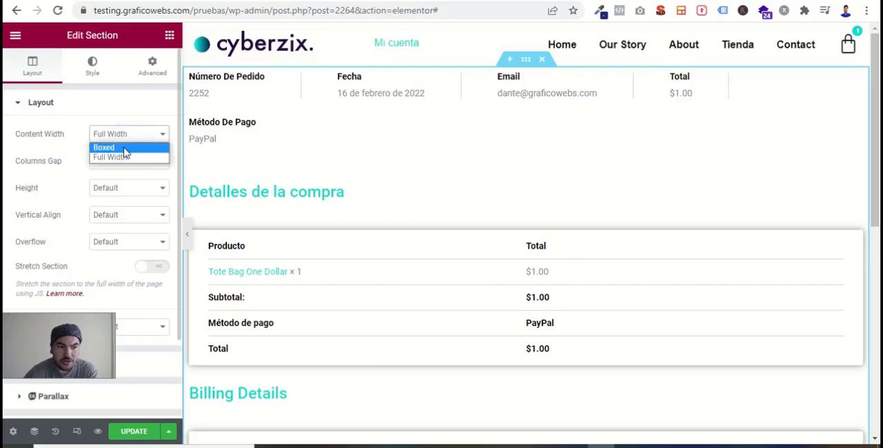
pyautogui.click(122, 146)
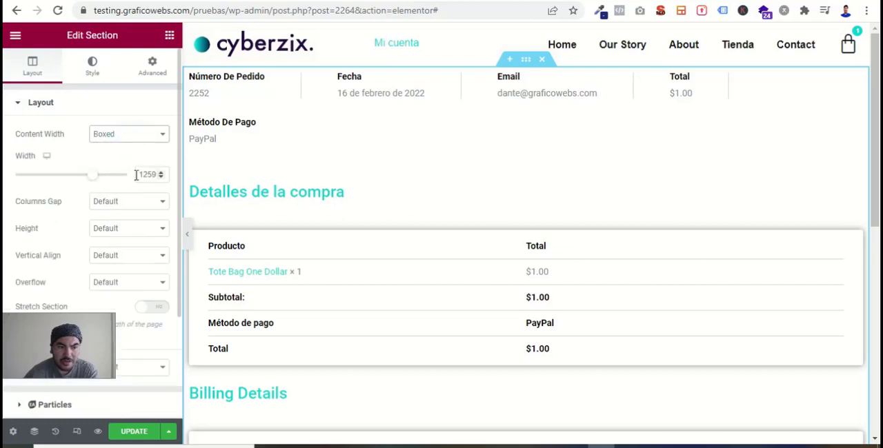
pyautogui.doubleClick(136, 175)
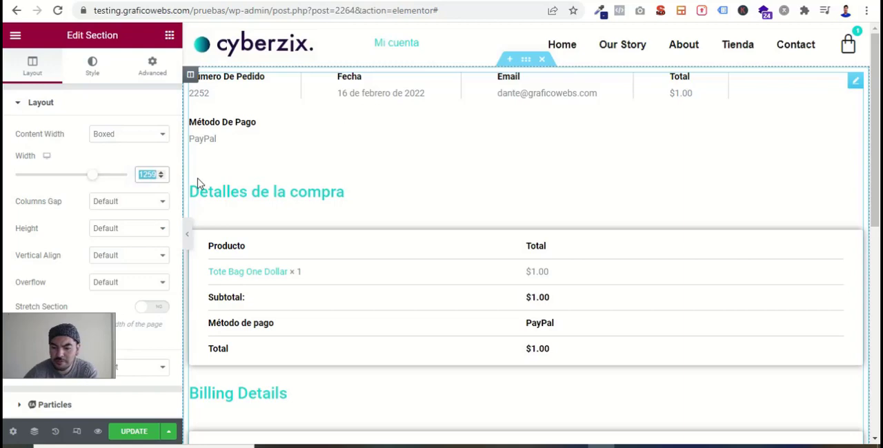
pyautogui.write('1300')
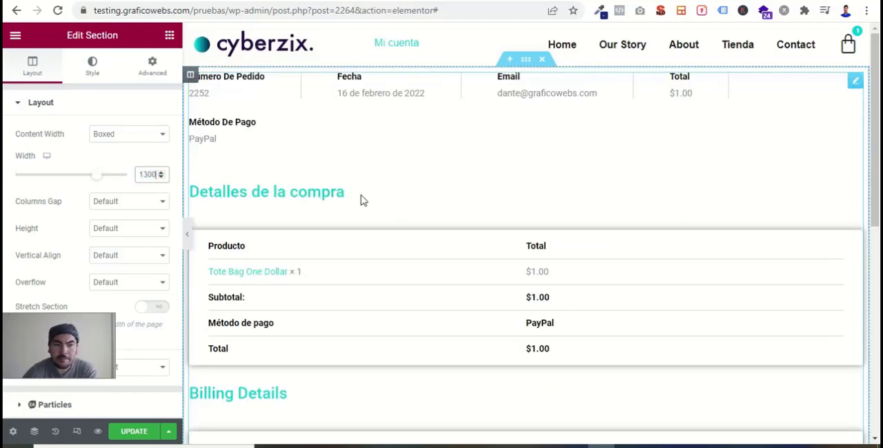
# - Set the in-between spacing (Espacio intermedio) in the widget's Payment Details styling to 48
pyautogui.click(855, 81)
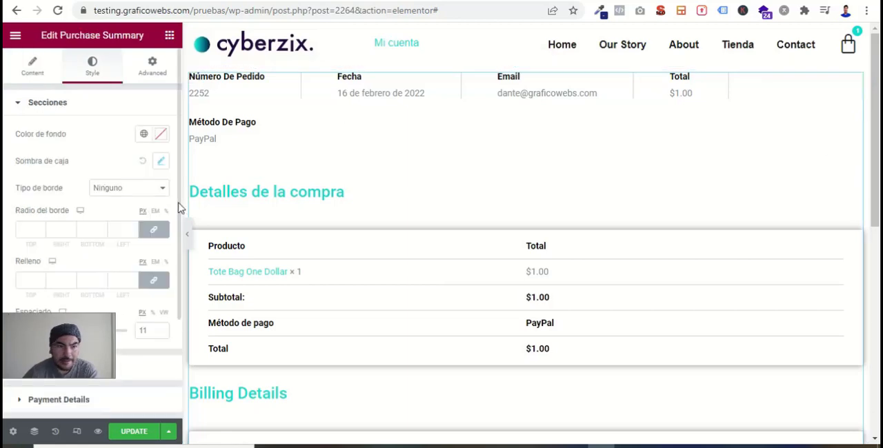
pyautogui.click(155, 62)
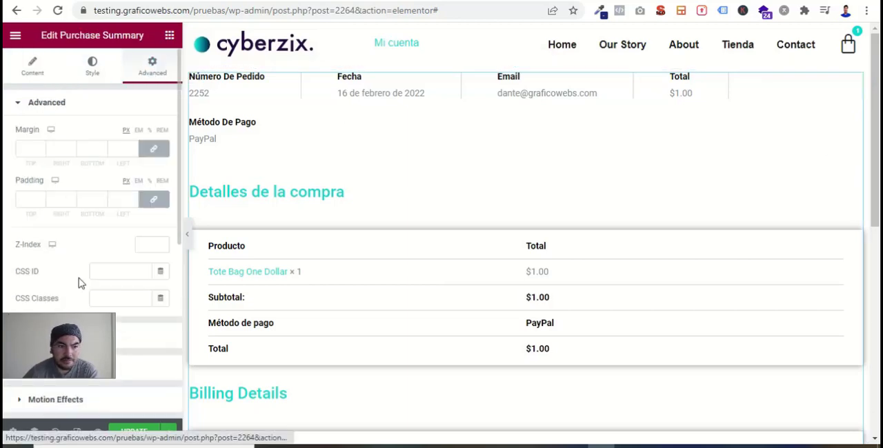
pyautogui.scroll(-5, 79, 282)
pyautogui.scroll(5, 79, 282)
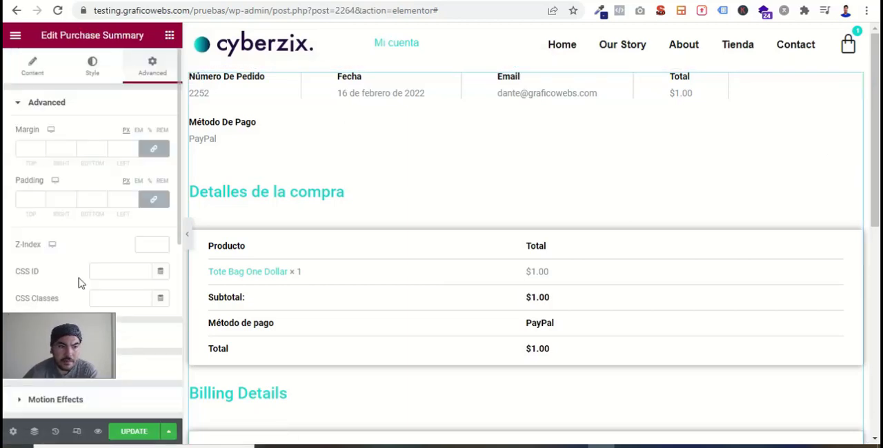
pyautogui.click(100, 72)
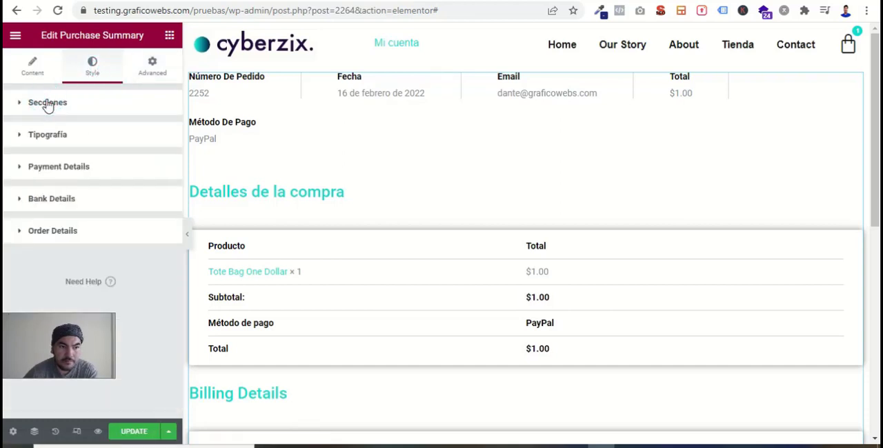
pyautogui.click(59, 170)
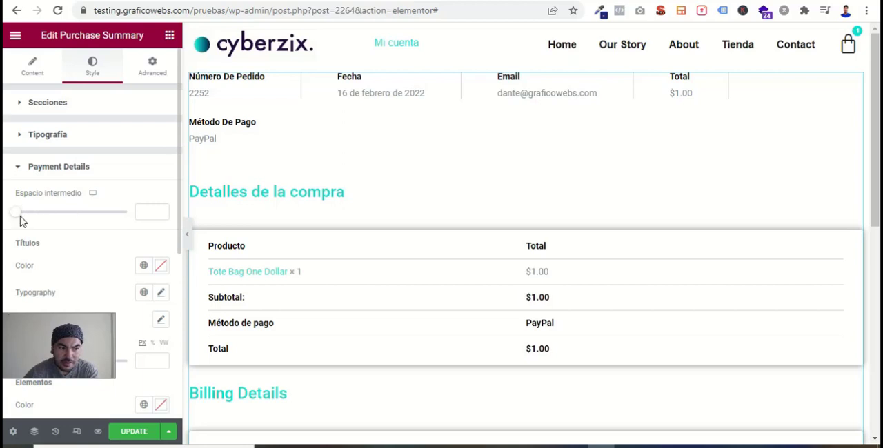
pyautogui.moveTo(21, 218); pyautogui.dragTo(93, 224)
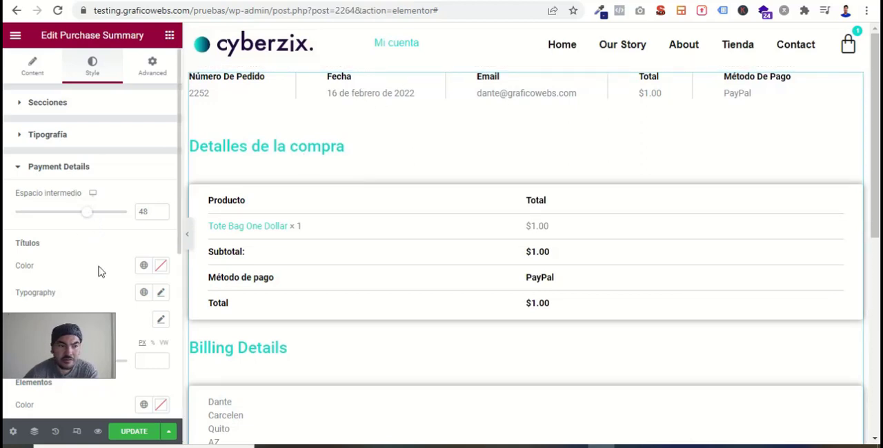
# - Set the Payment Details title color to the Secondary global color and check the remaining options of that group
pyautogui.scroll(-1, 99, 271)
pyautogui.click(144, 201)
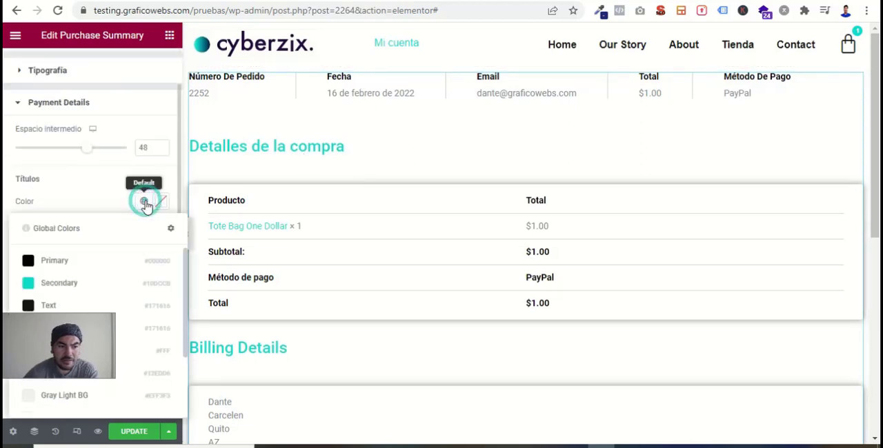
pyautogui.click(28, 283)
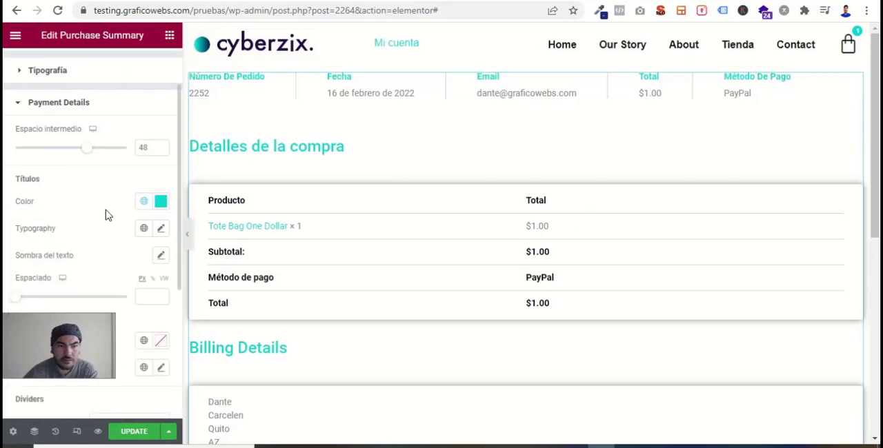
pyautogui.scroll(-2, 73, 263)
pyautogui.scroll(4, 73, 264)
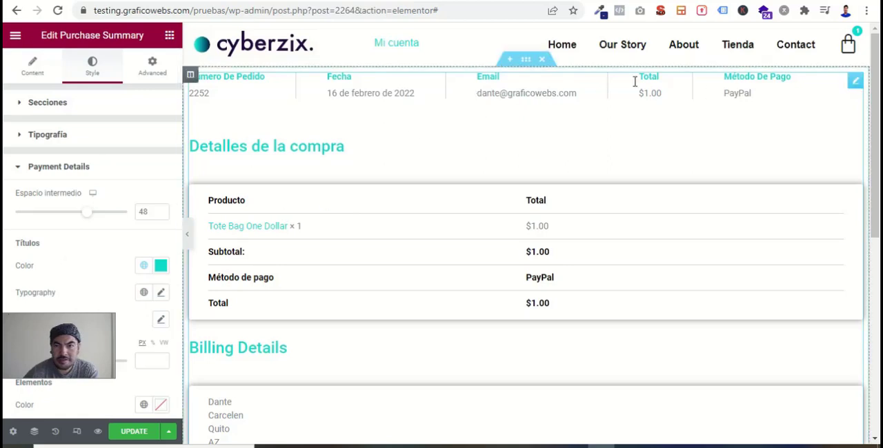
pyautogui.scroll(-4, 87, 260)
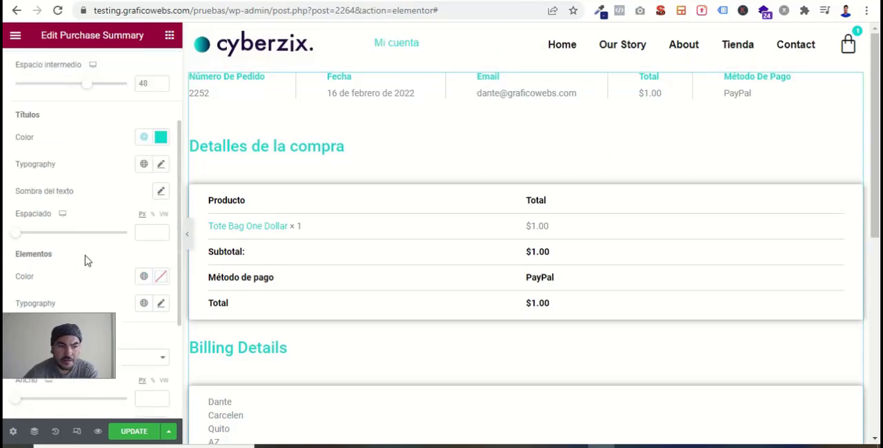
# - Set the color of the Payment Details items (Elementos) to the Text global color
pyautogui.scroll(-5, 87, 260)
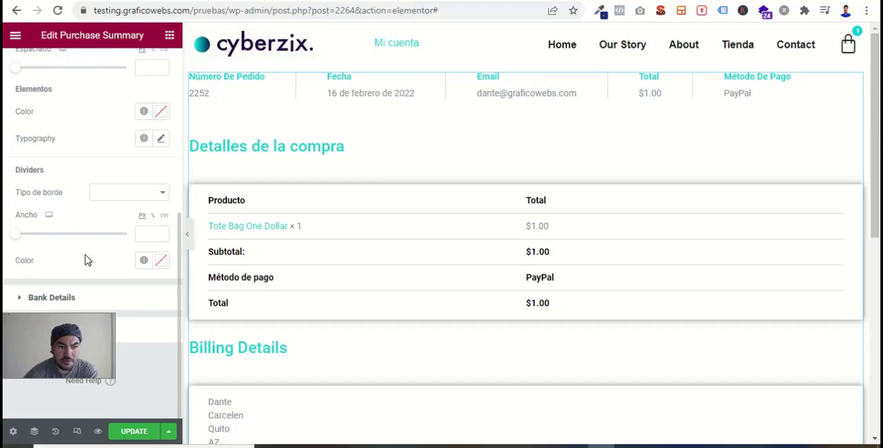
pyautogui.scroll(4, 87, 260)
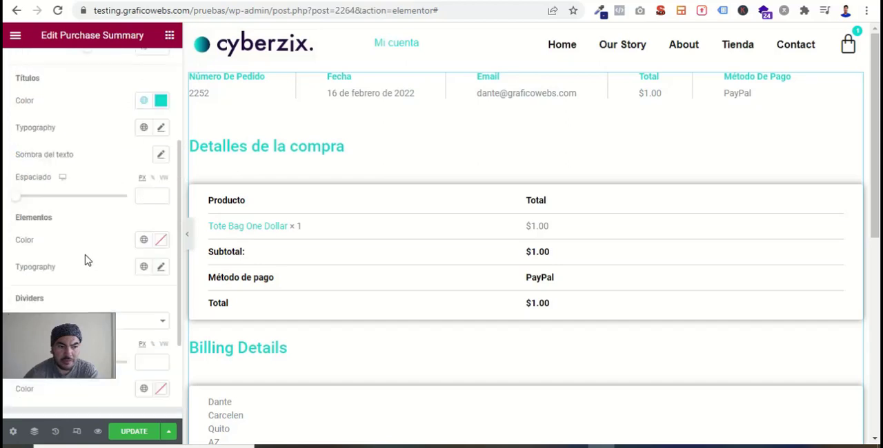
pyautogui.scroll(-2, 87, 260)
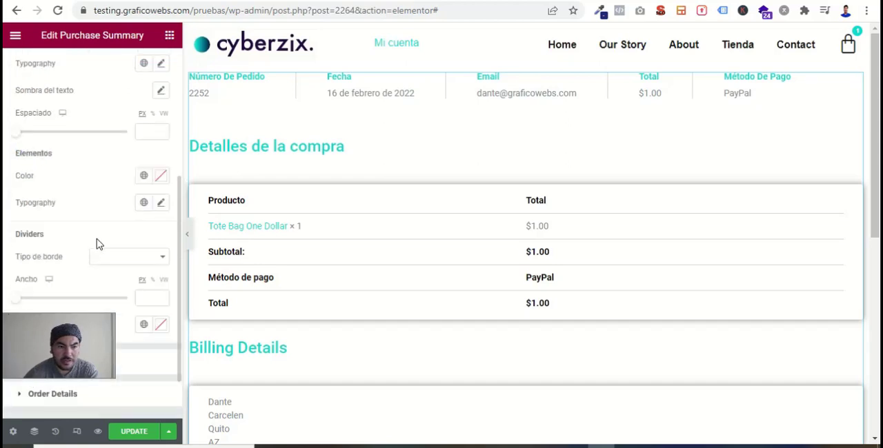
pyautogui.click(143, 176)
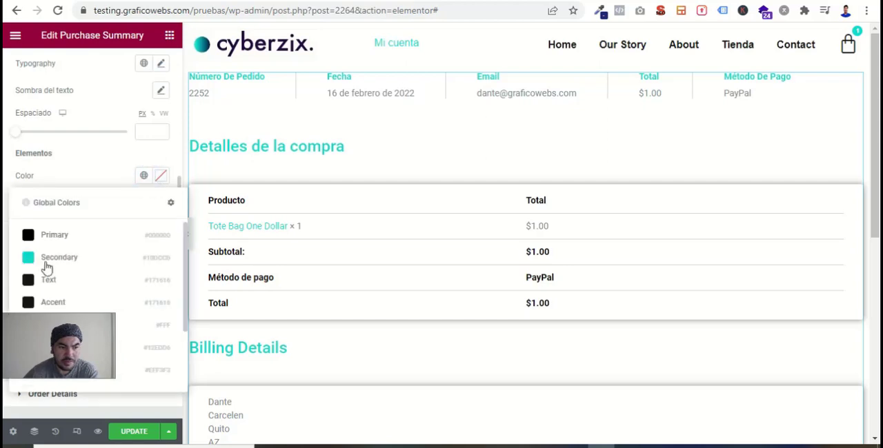
pyautogui.click(31, 283)
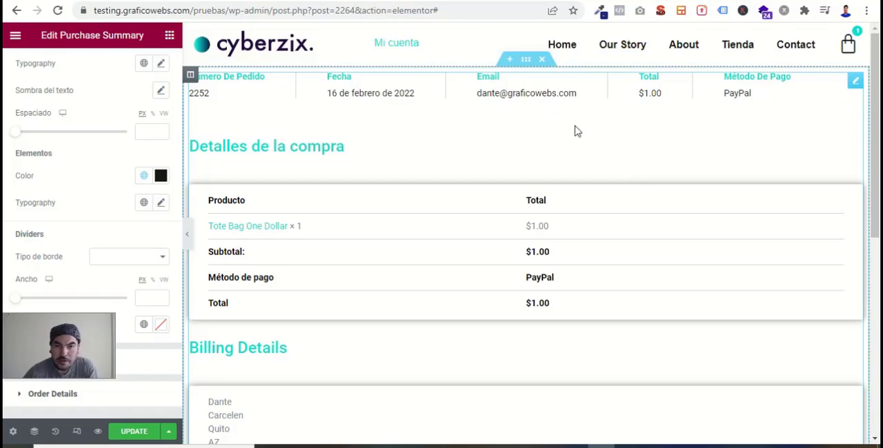
# - Open an add-section area above the purchase summary, then switch to LottieFiles and open the first green check animation in the "check" results
pyautogui.click(510, 60)
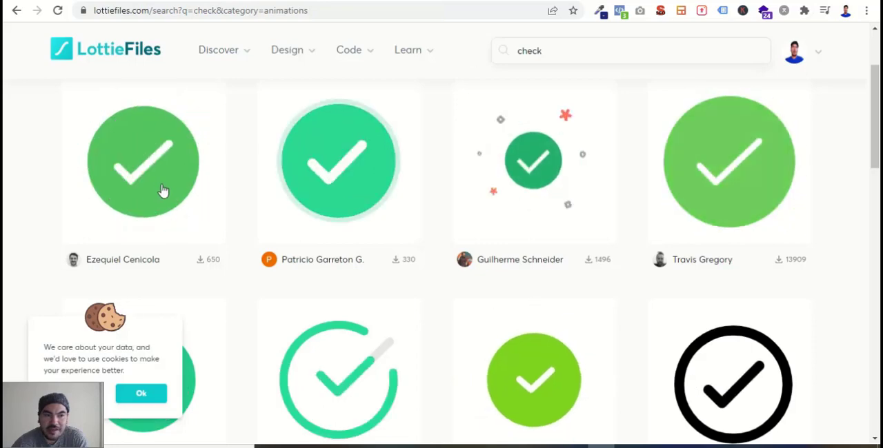
pyautogui.scroll(2, 368, 227)
pyautogui.scroll(-2, 369, 227)
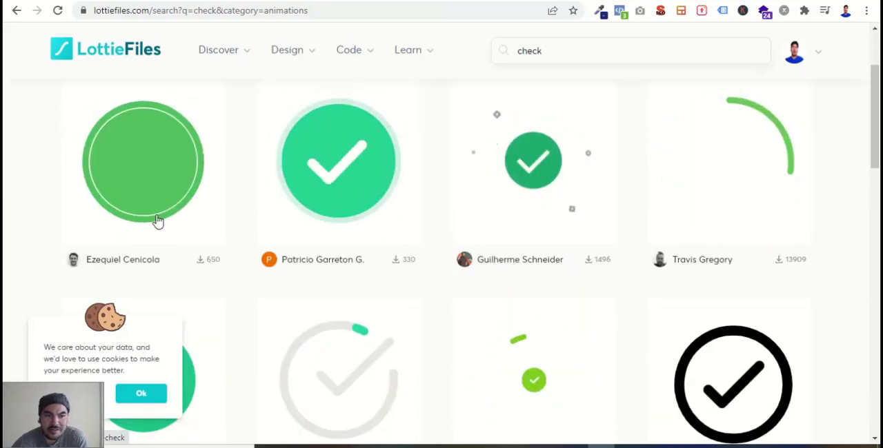
pyautogui.click(162, 177)
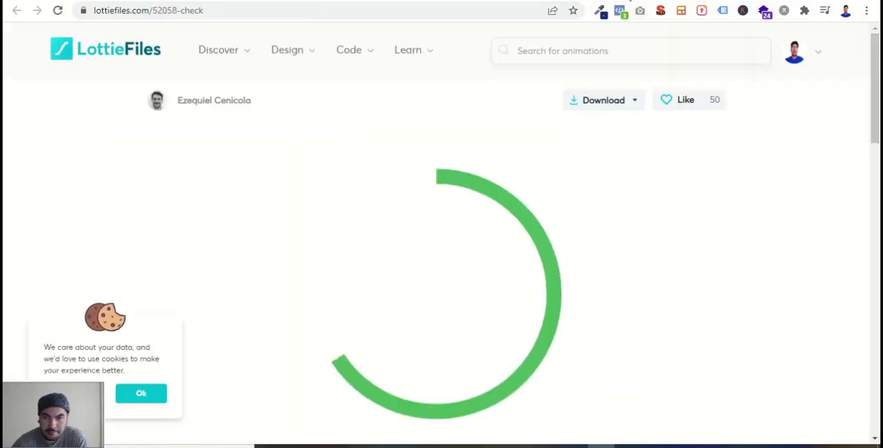
# - Look through the check animation's page options and open its layer colors for editing in Lottie Editor
pyautogui.scroll(-4, 463, 260)
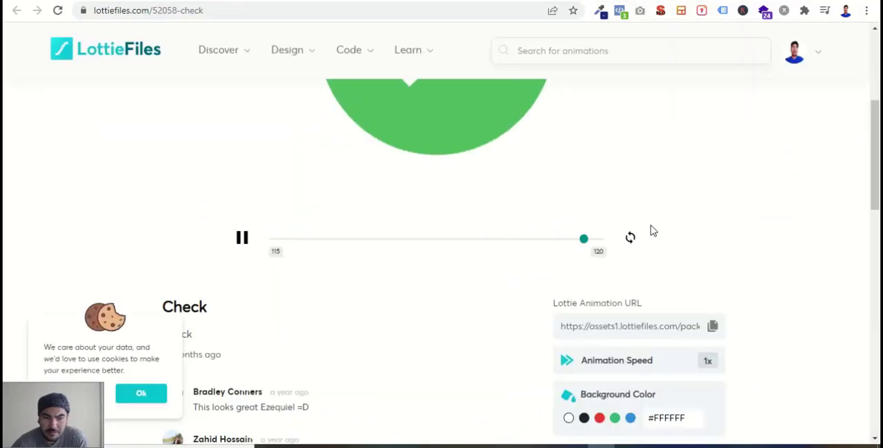
pyautogui.scroll(-3, 651, 231)
pyautogui.scroll(2, 679, 271)
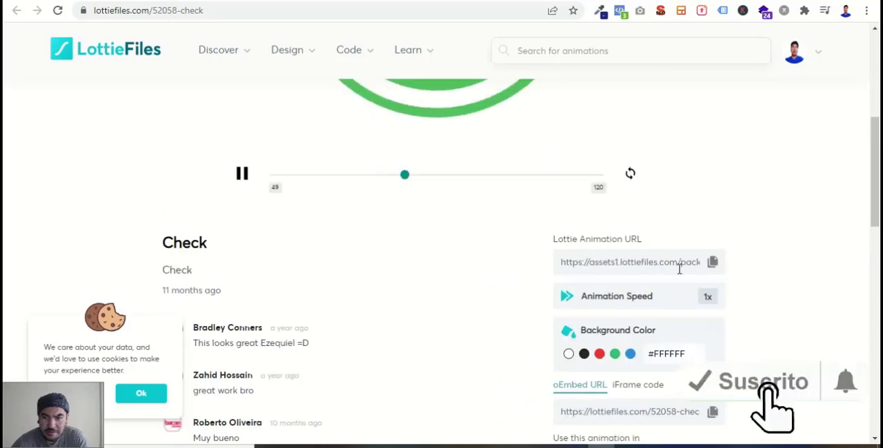
pyautogui.scroll(-3, 680, 270)
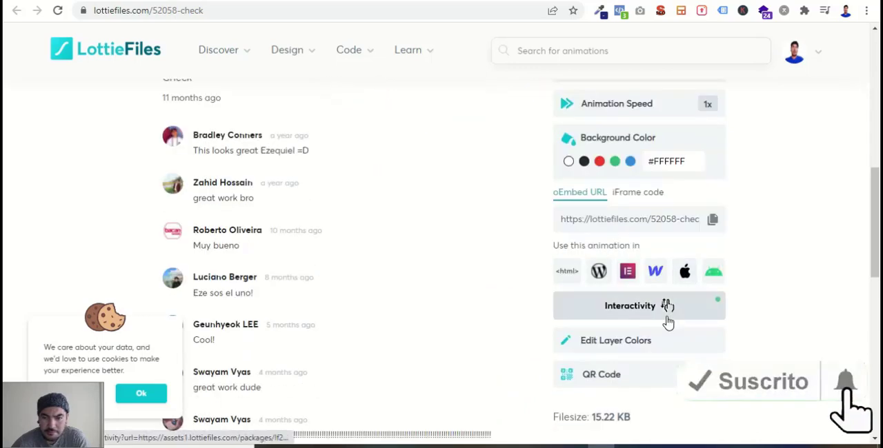
pyautogui.scroll(5, 668, 323)
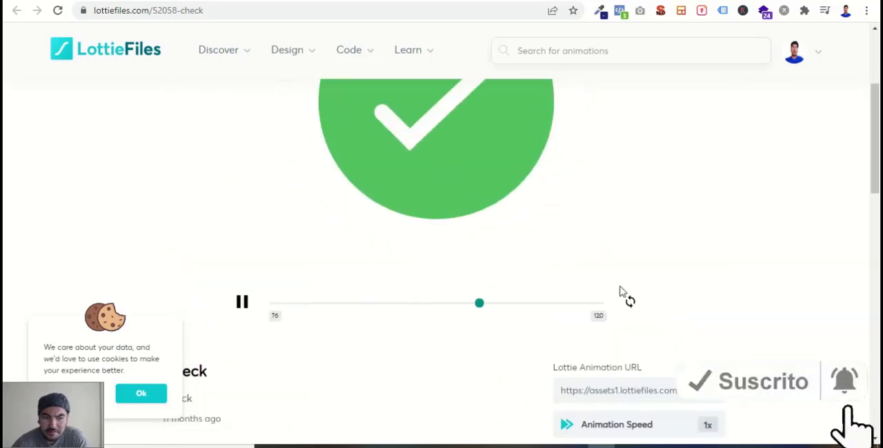
pyautogui.scroll(-8, 620, 291)
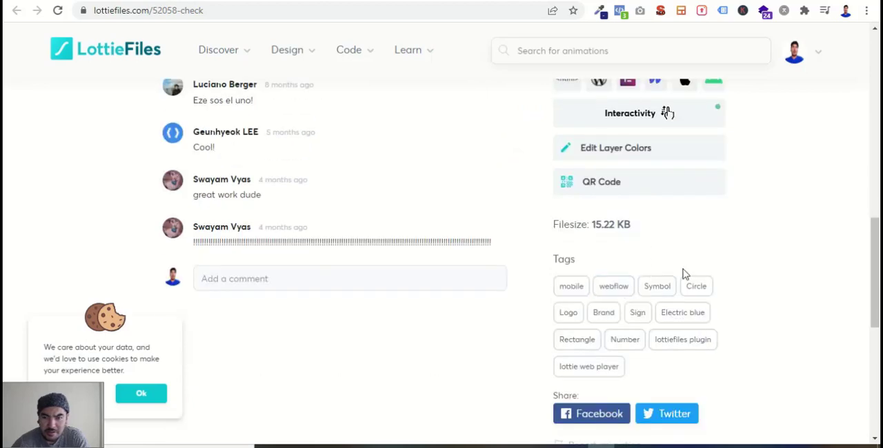
pyautogui.scroll(3, 683, 311)
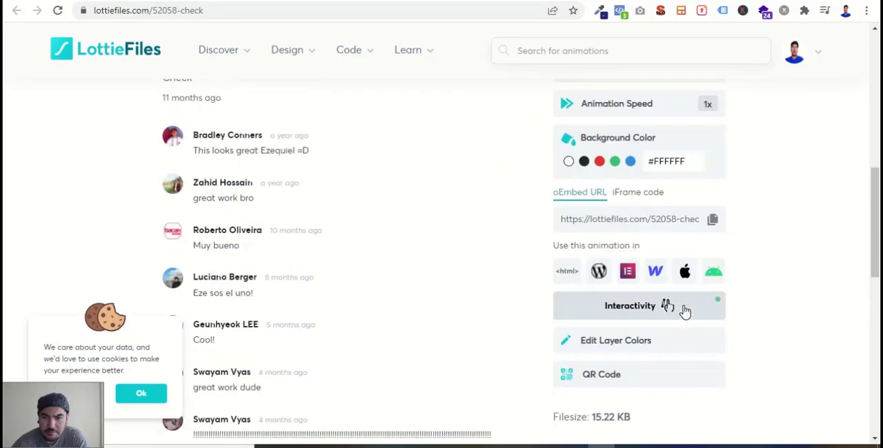
pyautogui.scroll(-2, 685, 312)
pyautogui.click(623, 210)
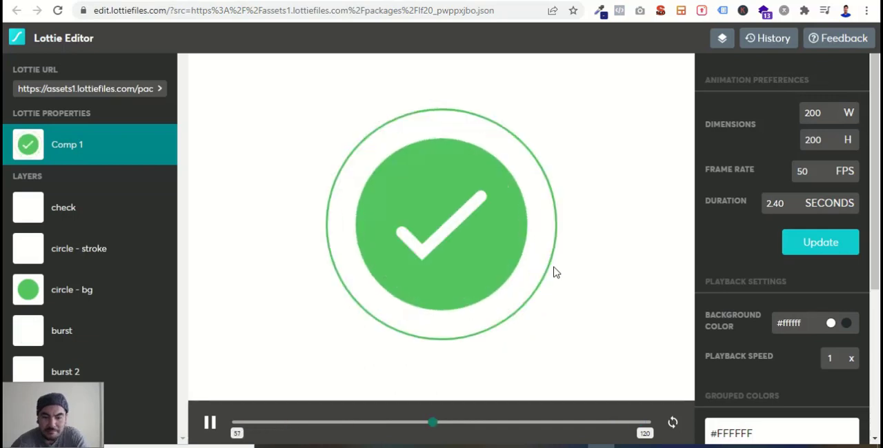
# - Replace the animation's green grouped color with #10DCCB and export the animation as Lottie JSON
pyautogui.scroll(-3, 784, 320)
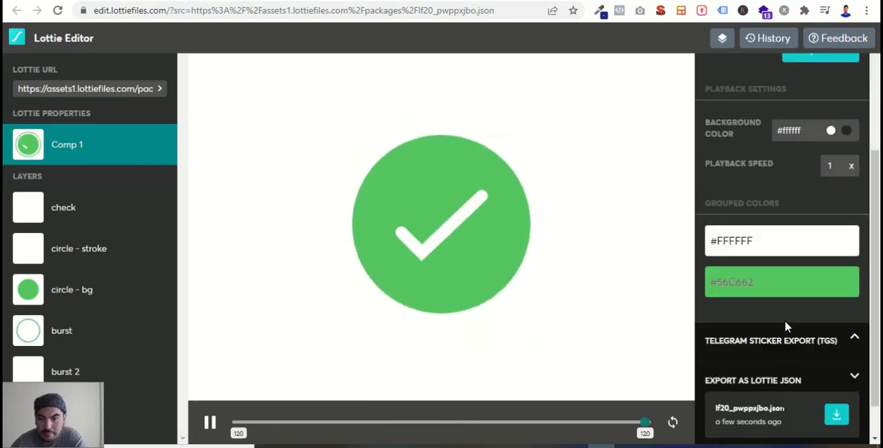
pyautogui.click(755, 285)
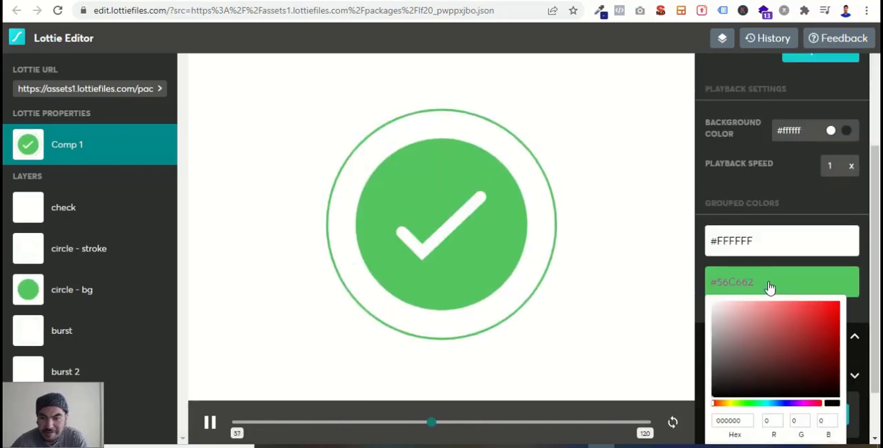
pyautogui.scroll(-1, 799, 364)
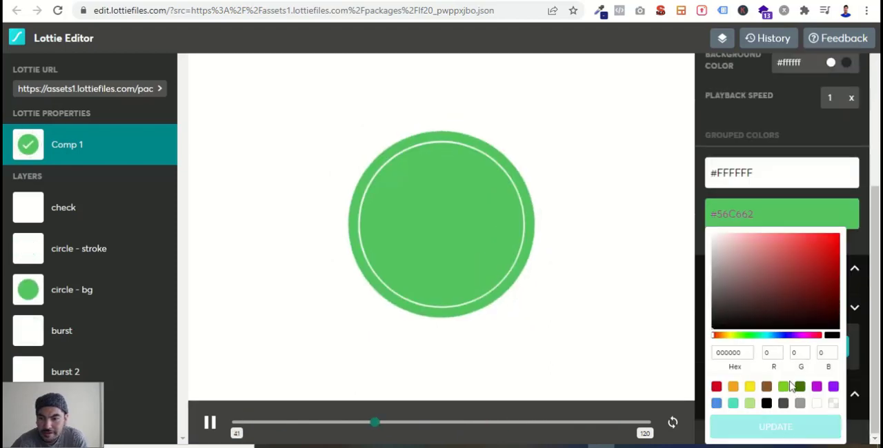
pyautogui.doubleClick(717, 354)
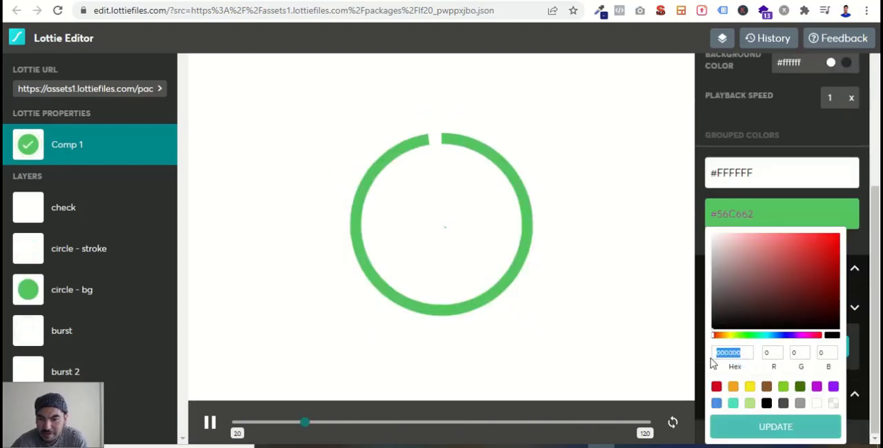
pyautogui.write('10DCCB')
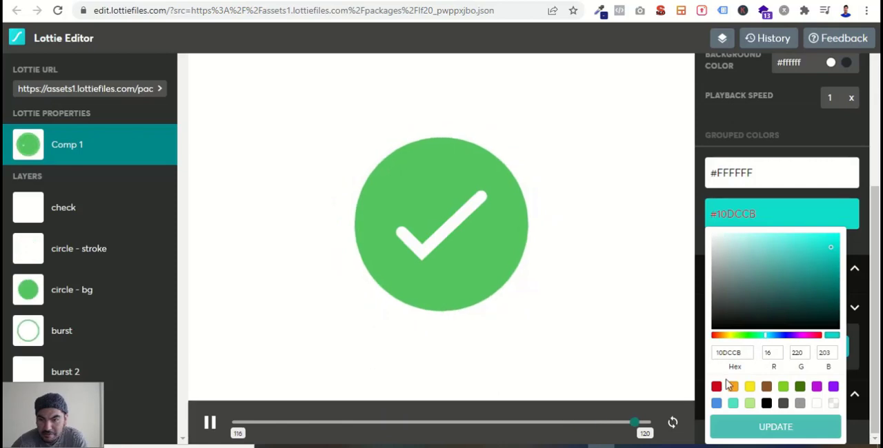
pyautogui.click(787, 430)
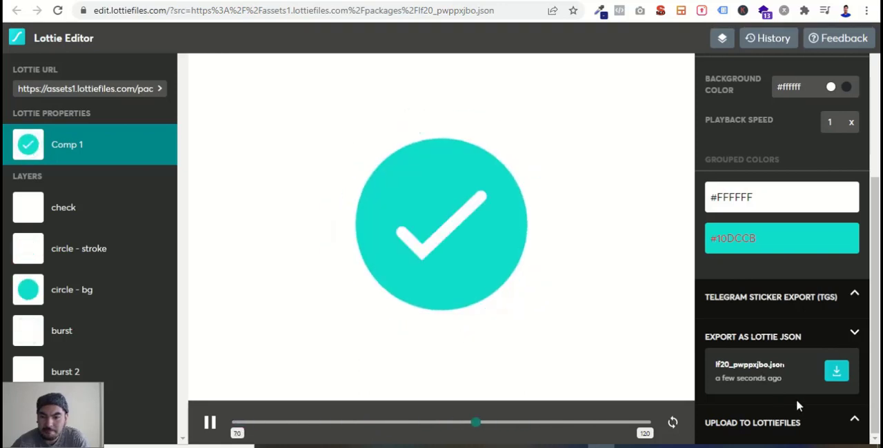
pyautogui.click(842, 371)
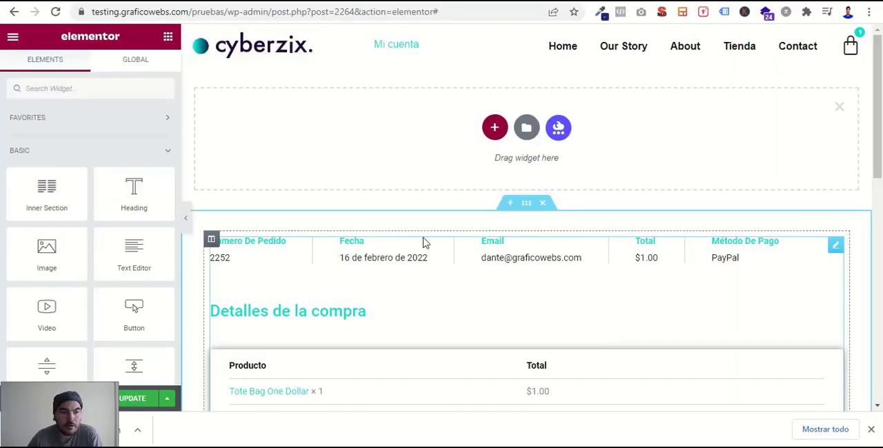
# - Back in Elementor, insert a single-column section above the purchase summary and place a Lottie widget in it
pyautogui.click(495, 128)
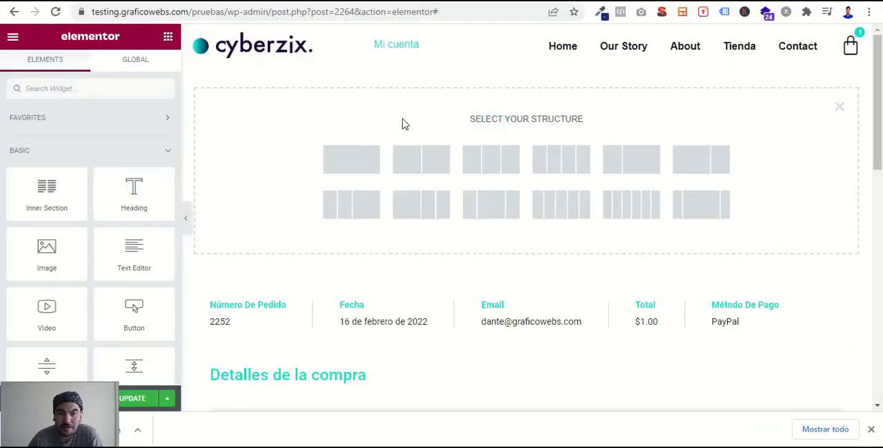
pyautogui.click(354, 151)
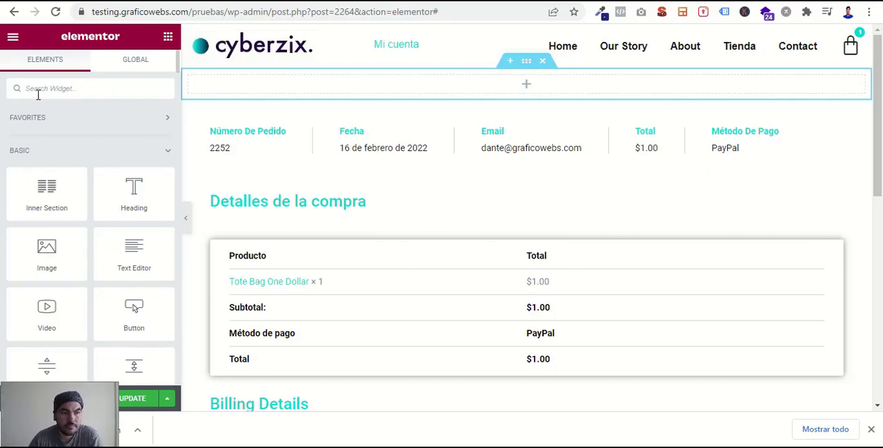
pyautogui.write('lottie')
pyautogui.moveTo(48, 138); pyautogui.dragTo(410, 83)
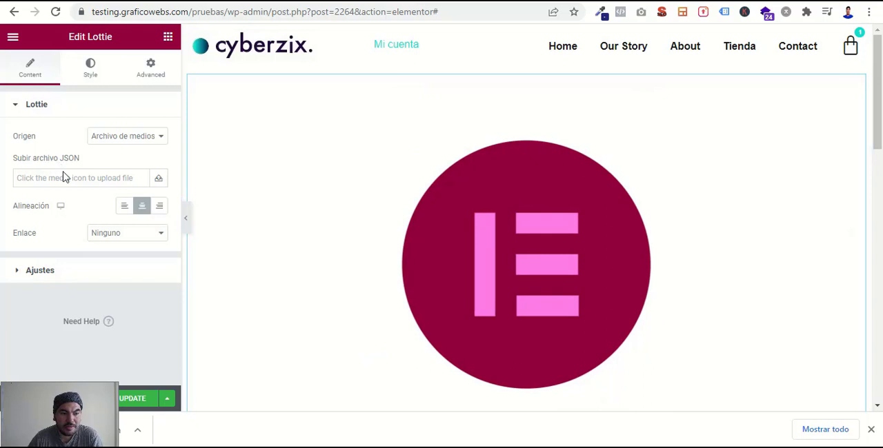
# - Insert lf30_editor_mehi3ju6.json from the media library as the Lottie widget's animation file
pyautogui.click(158, 181)
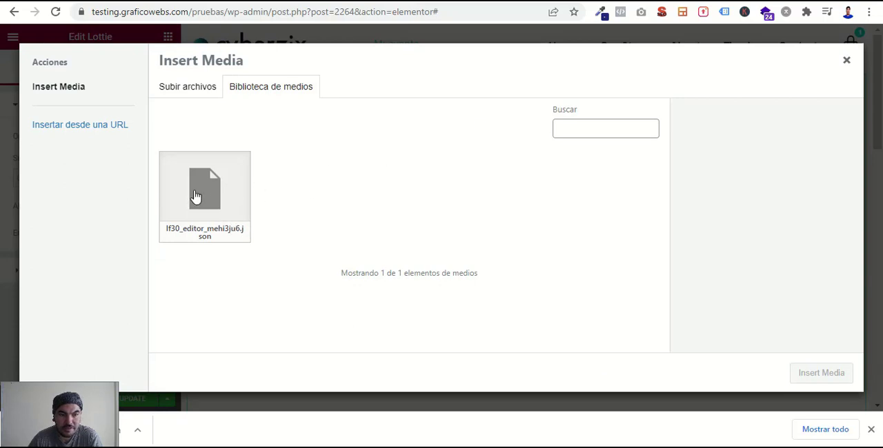
pyautogui.click(195, 197)
pyautogui.click(824, 376)
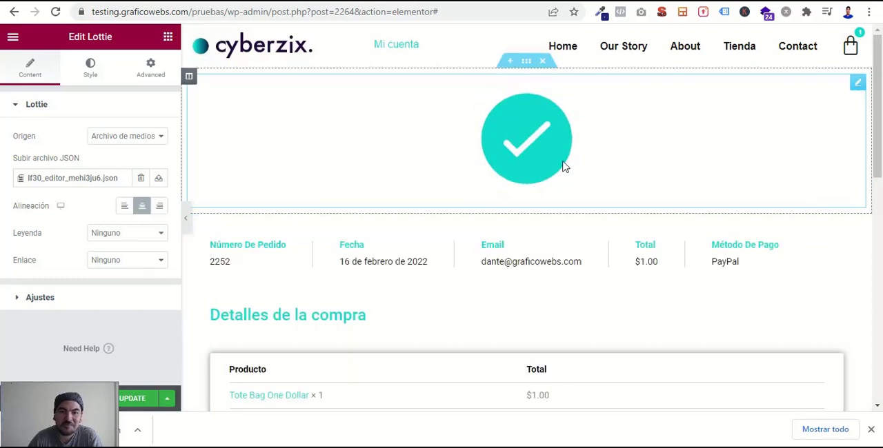
# - Give the section containing the check animation a classic background in solid black
pyautogui.click(526, 62)
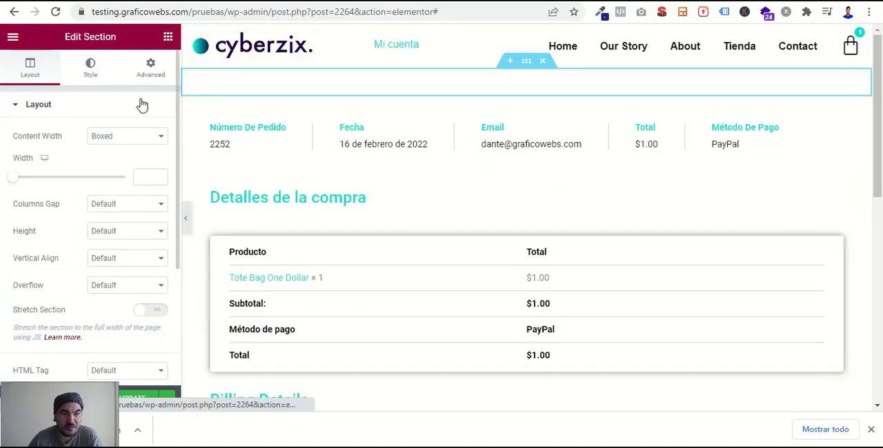
pyautogui.click(97, 77)
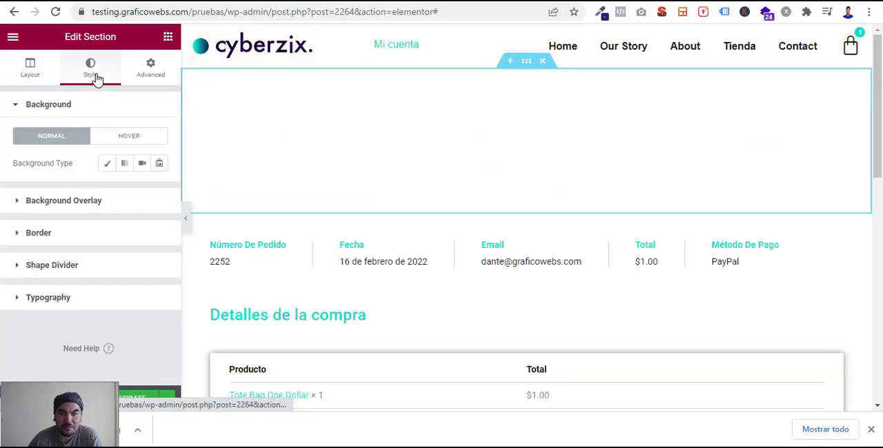
pyautogui.click(106, 163)
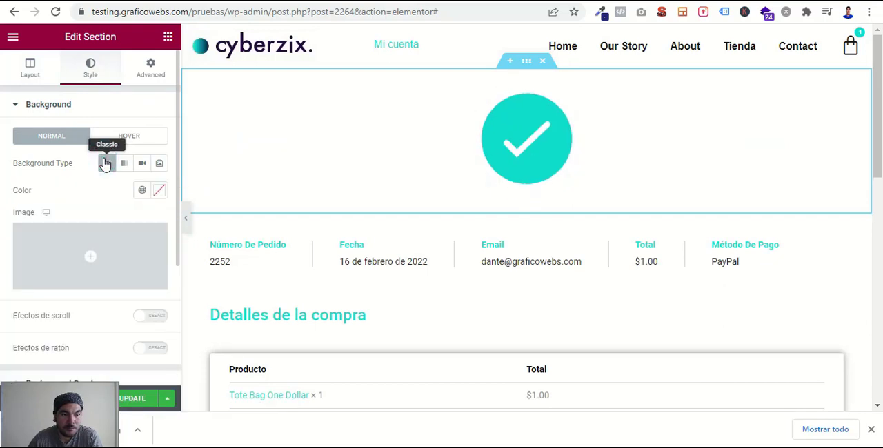
pyautogui.click(158, 192)
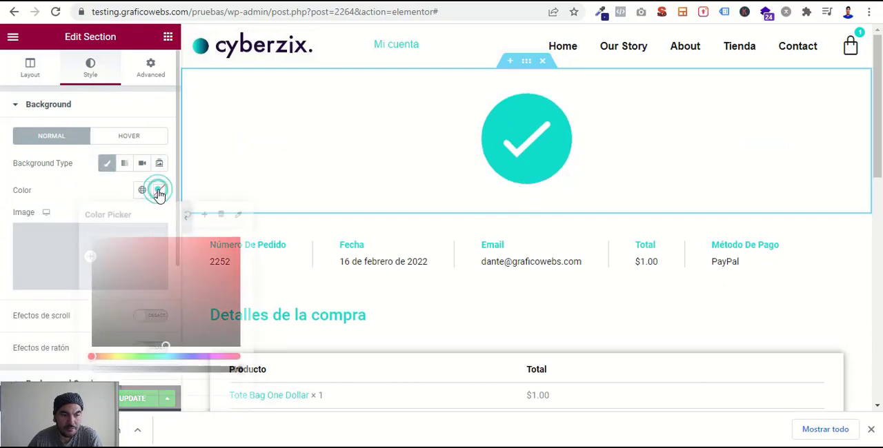
pyautogui.moveTo(136, 300); pyautogui.dragTo(84, 355)
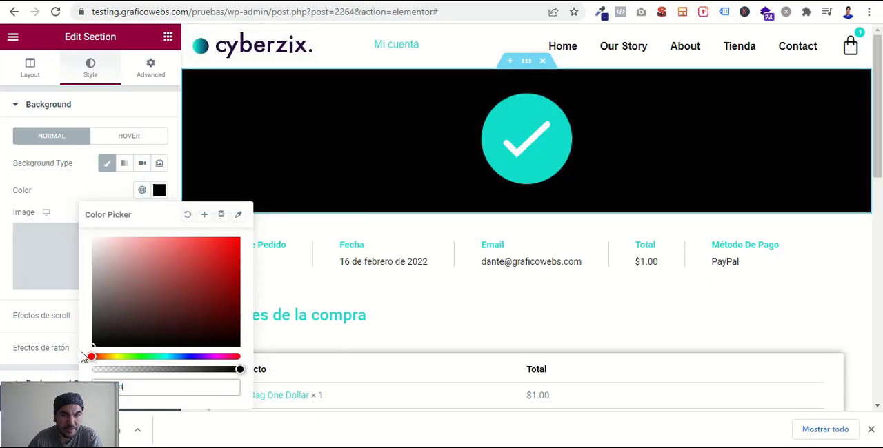
pyautogui.click(94, 177)
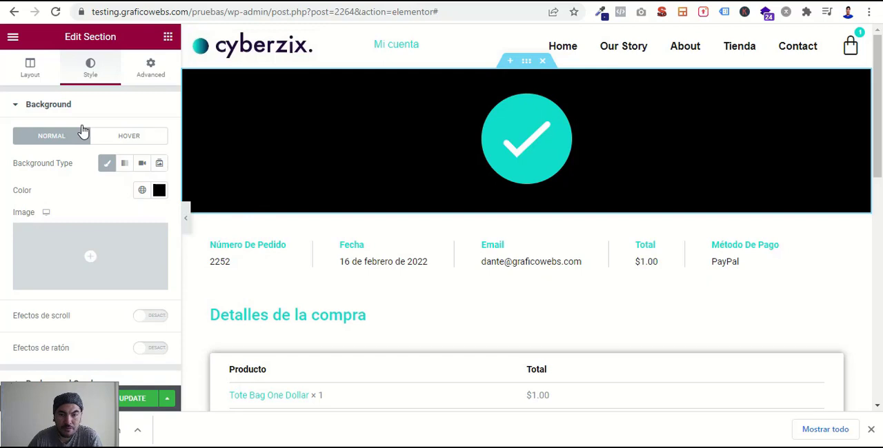
# - Add a centered Heading widget below the check animation with the title "Gracias. Tu orden ha sido recibida"
pyautogui.moveTo(144, 202); pyautogui.dragTo(546, 178)
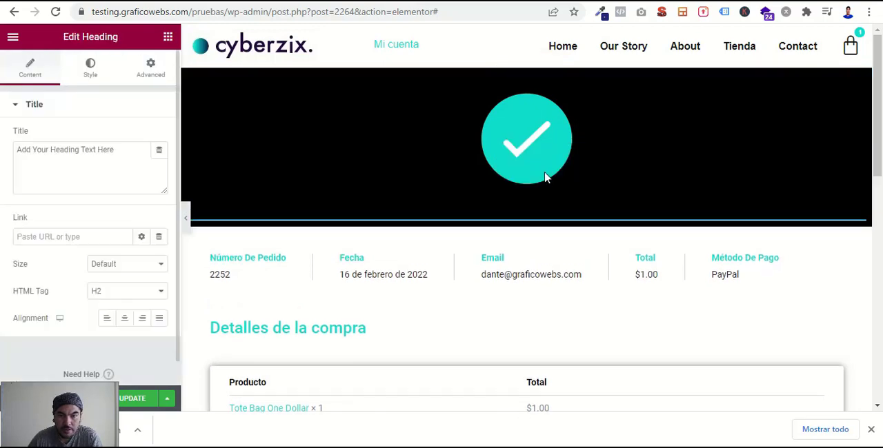
pyautogui.click(169, 40)
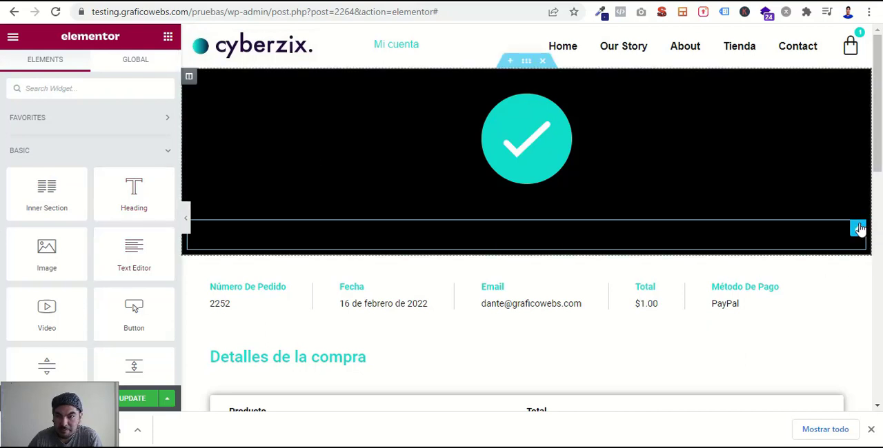
pyautogui.click(858, 228)
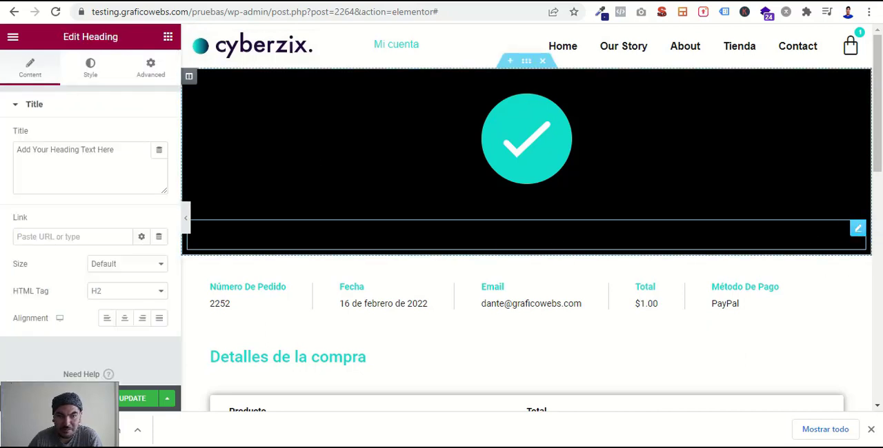
pyautogui.moveTo(122, 147); pyautogui.dragTo(3, 151)
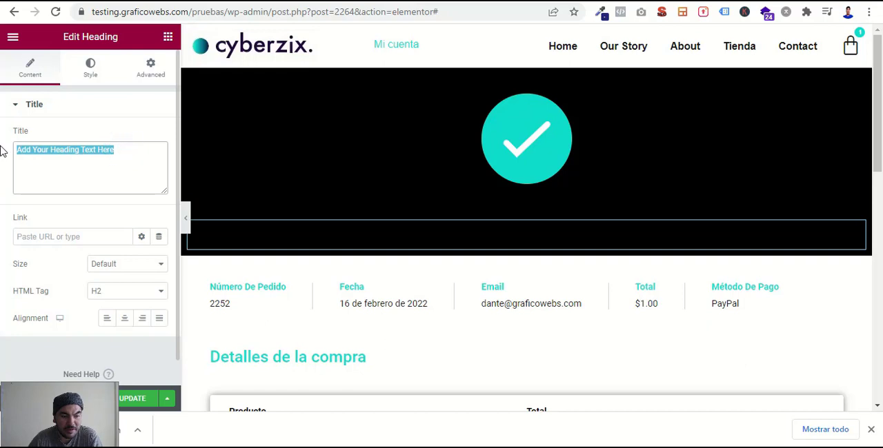
pyautogui.write('Gracias. Tu orden ha sido recibida')
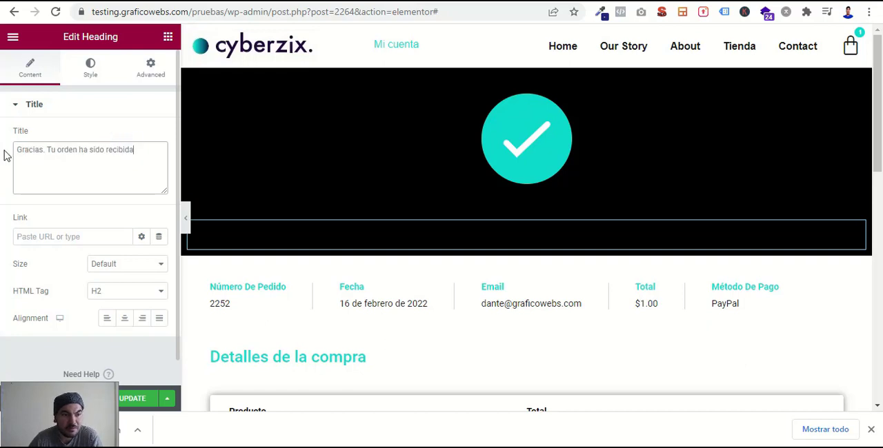
pyautogui.click(126, 322)
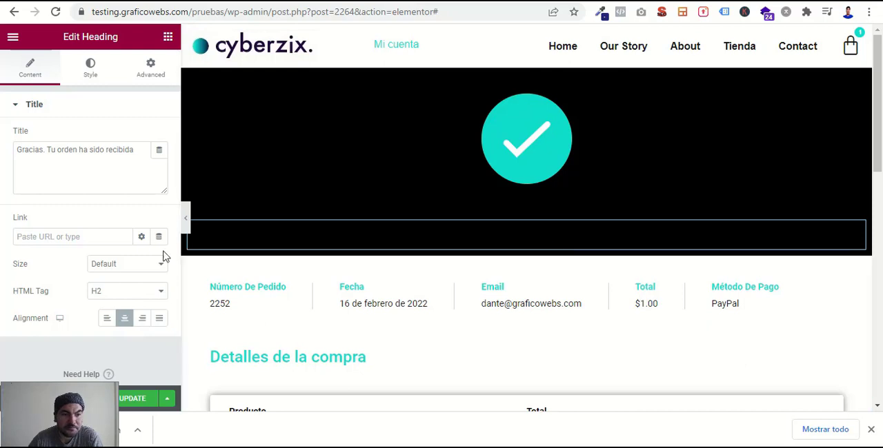
# - Color the heading text white (#FFFFFF) and set its font size to 30 px
pyautogui.click(92, 81)
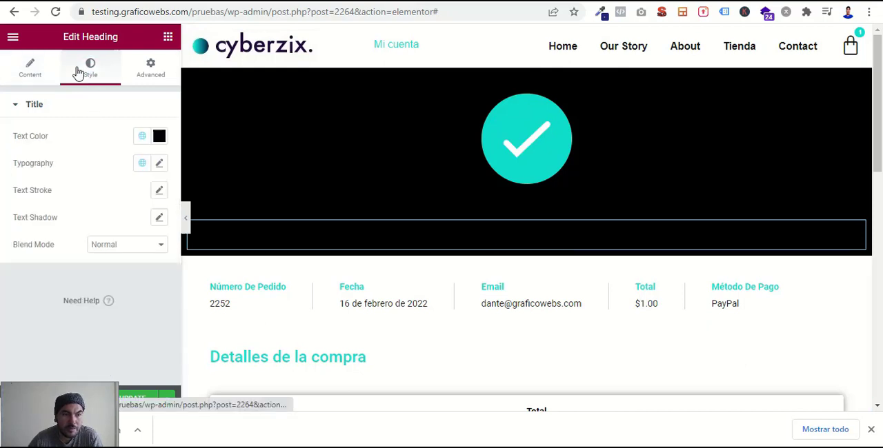
pyautogui.click(158, 137)
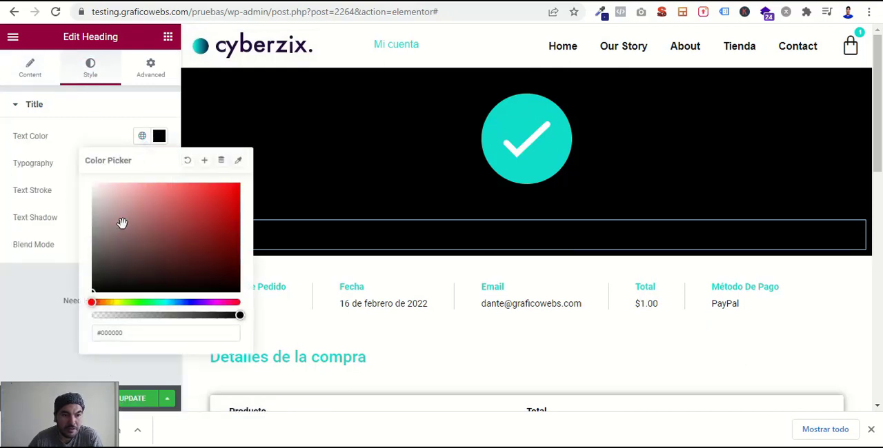
pyautogui.moveTo(123, 223); pyautogui.dragTo(77, 173)
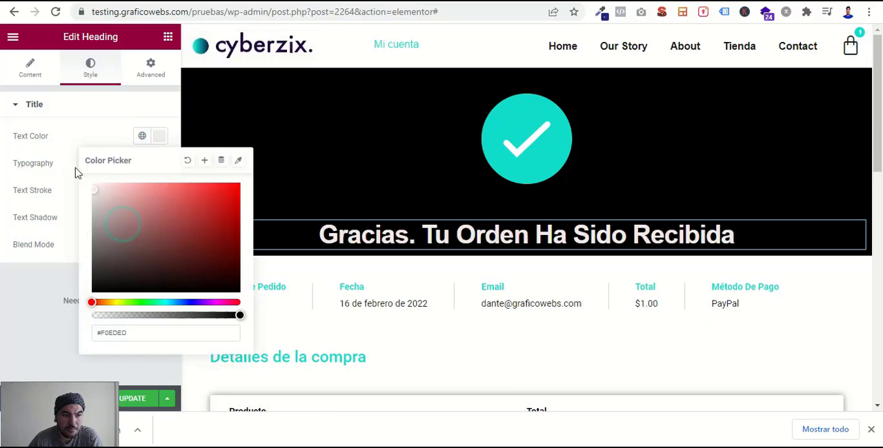
pyautogui.click(2, 226)
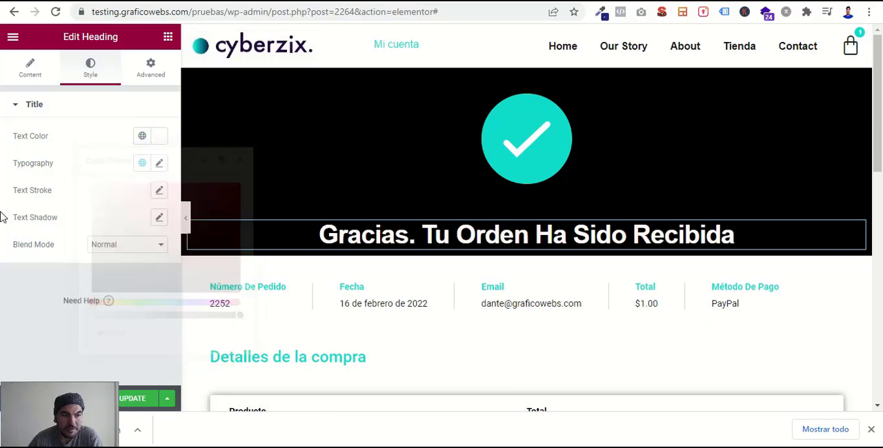
pyautogui.click(160, 164)
pyautogui.moveTo(140, 266); pyautogui.dragTo(121, 269)
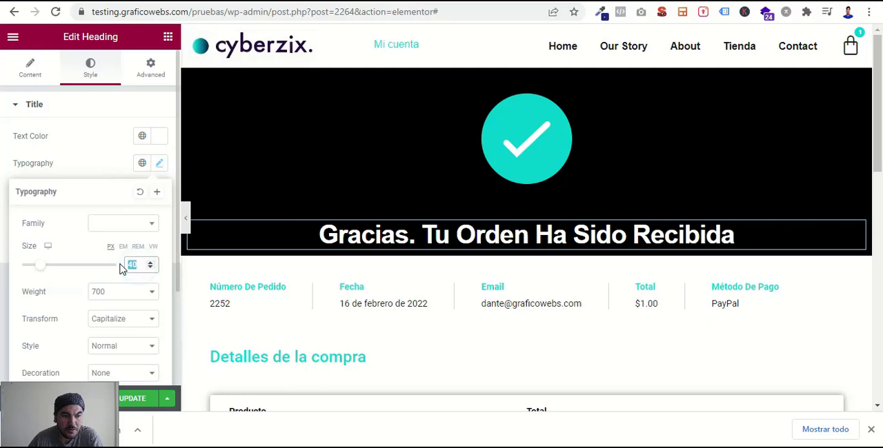
pyautogui.write('30')
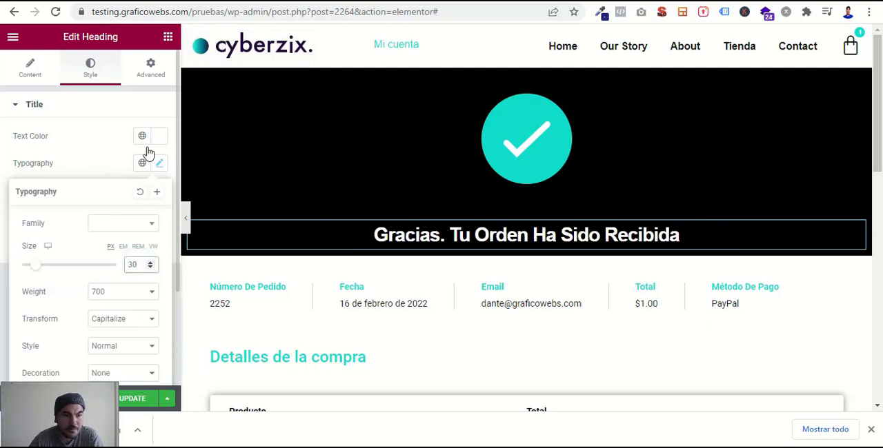
# - Unlink the heading's margins, switch them to percent and set the top margin to -3%
pyautogui.click(156, 76)
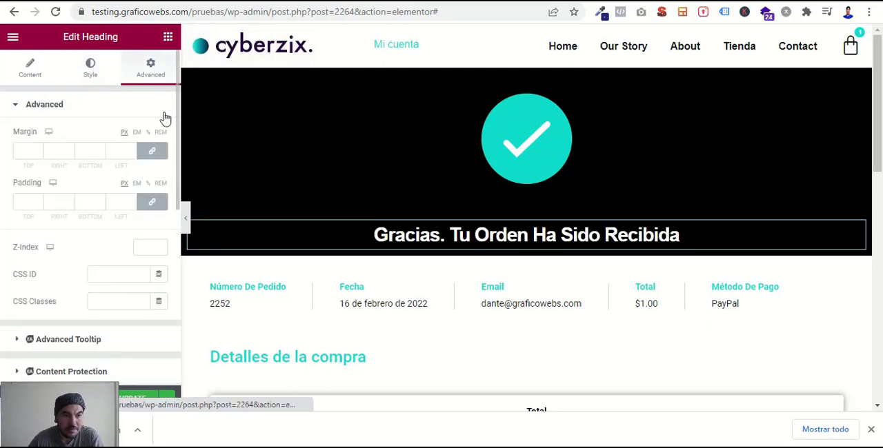
pyautogui.click(161, 149)
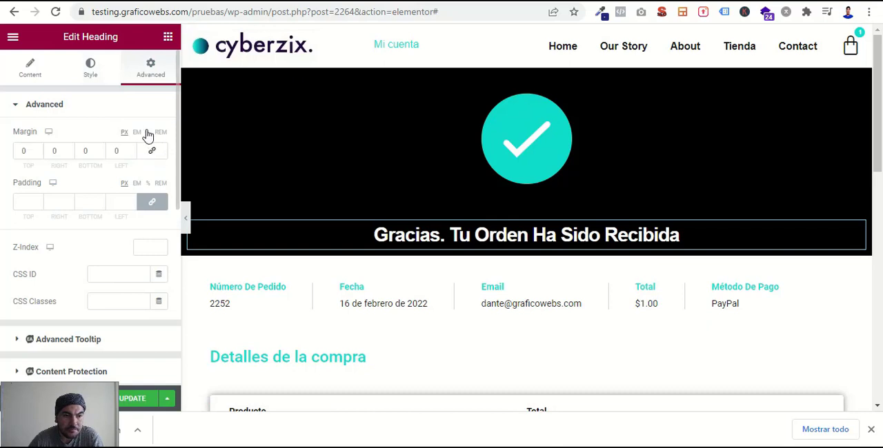
pyautogui.click(148, 132)
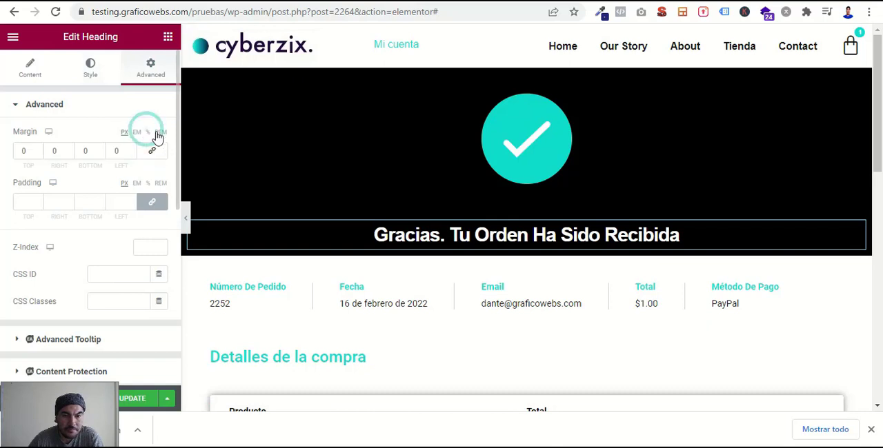
pyautogui.click(38, 155)
pyautogui.click(38, 154)
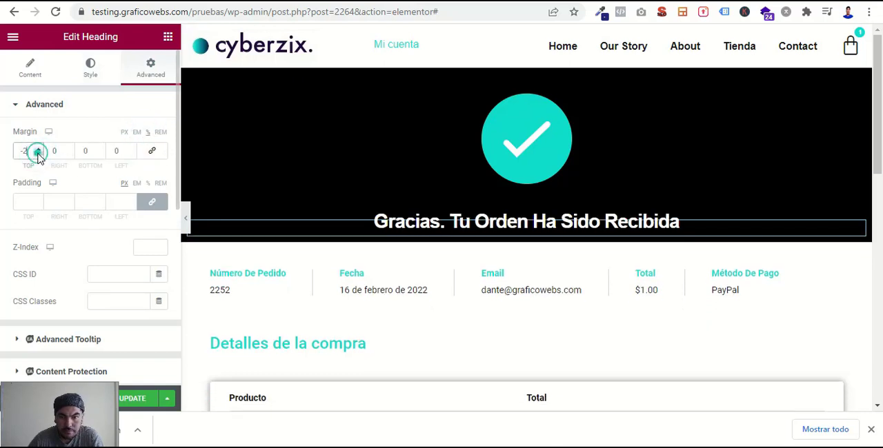
pyautogui.click(38, 155)
# - Add a Text Editor widget below the heading, center its placeholder paragraph and color the text white (#FFFFFF)
pyautogui.click(169, 37)
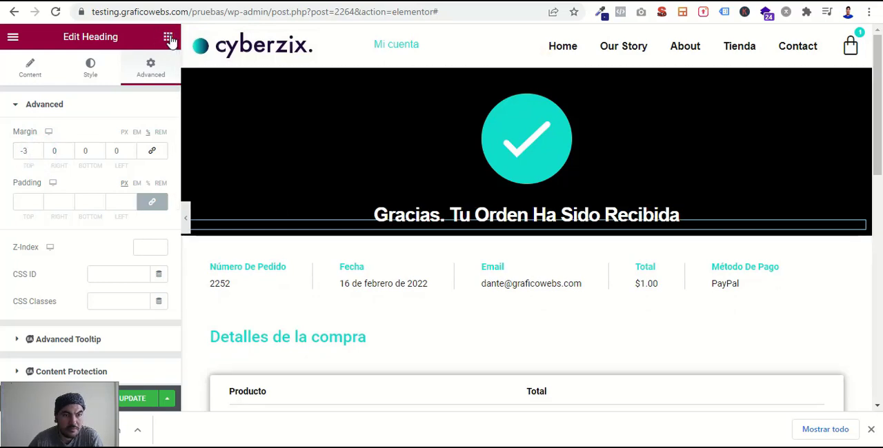
pyautogui.moveTo(138, 255); pyautogui.dragTo(581, 228)
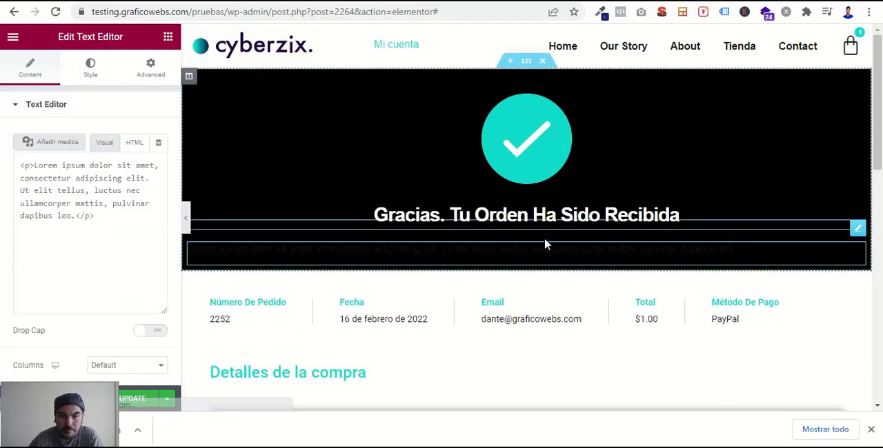
pyautogui.click(90, 67)
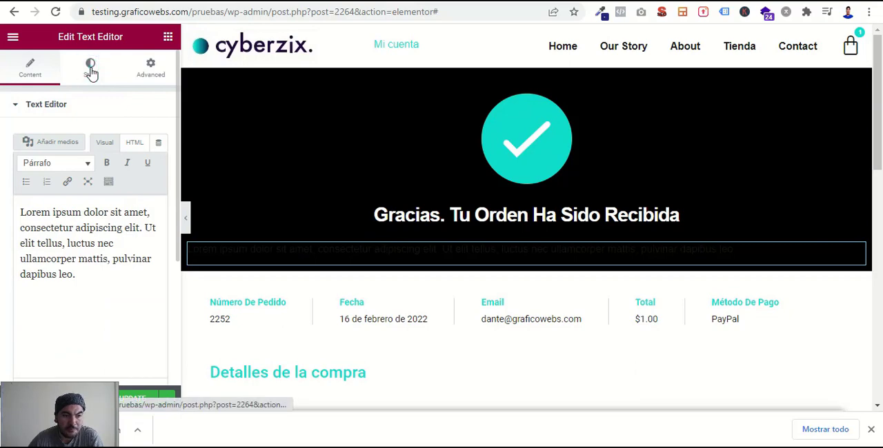
pyautogui.click(125, 136)
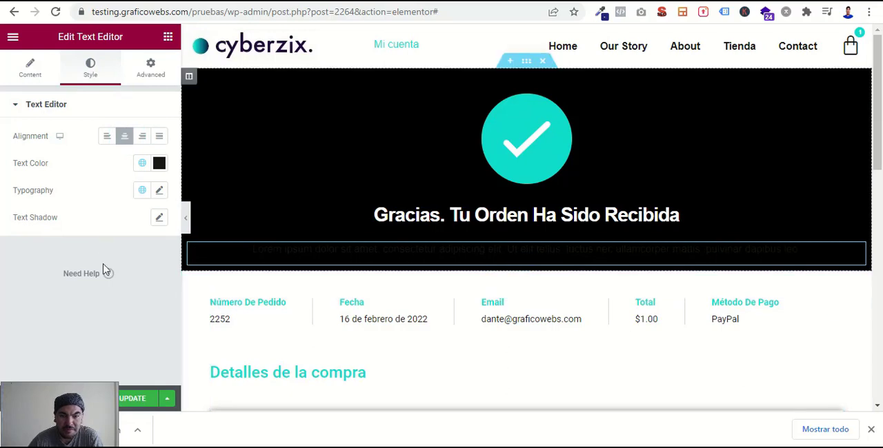
pyautogui.click(159, 163)
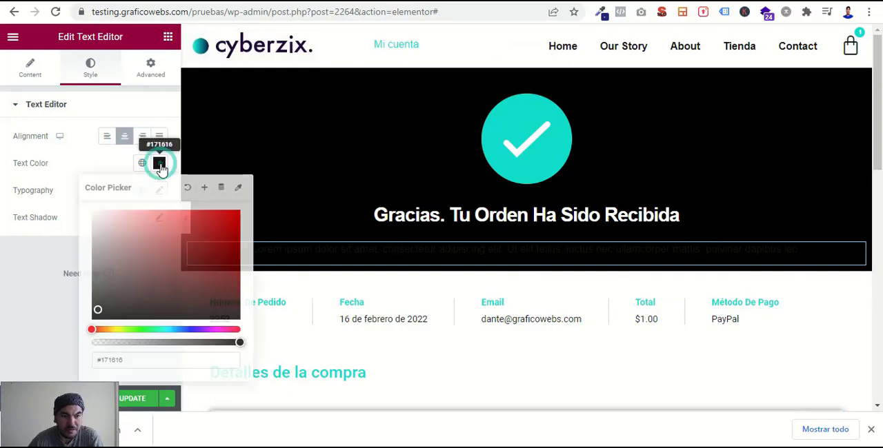
pyautogui.click(117, 254)
pyautogui.moveTo(89, 211); pyautogui.dragTo(83, 204)
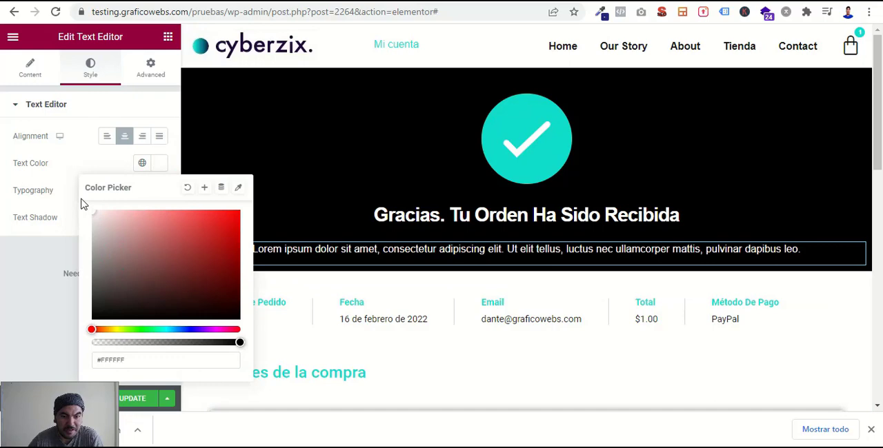
pyautogui.click(3, 265)
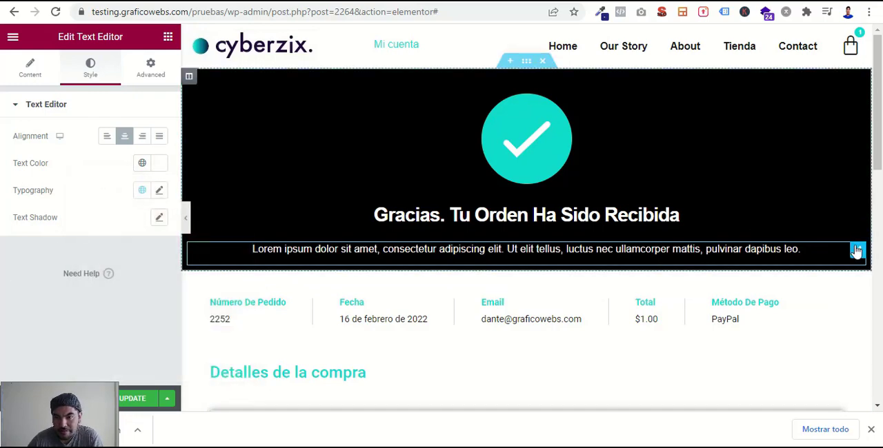
# - Unlink the paragraph's margins and set its top margin to -2%
pyautogui.click(152, 69)
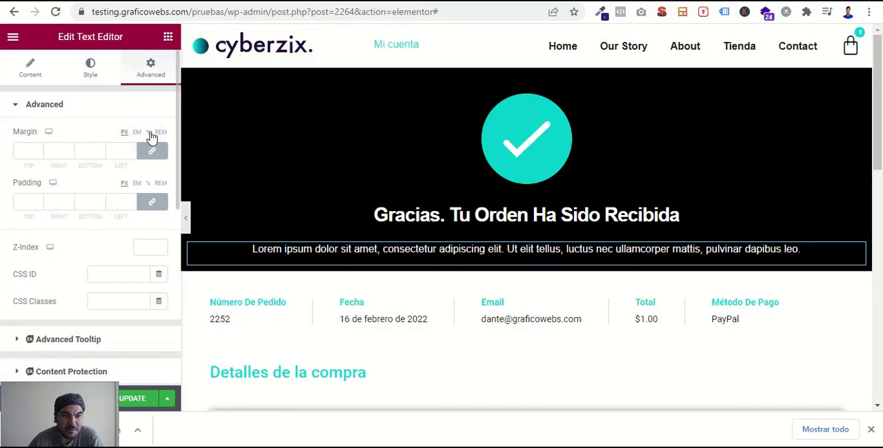
pyautogui.click(151, 142)
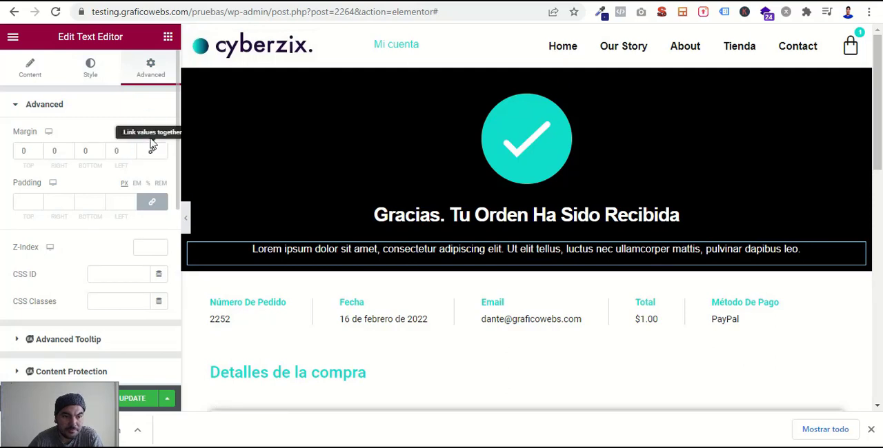
pyautogui.click(38, 157)
pyautogui.click(38, 157)
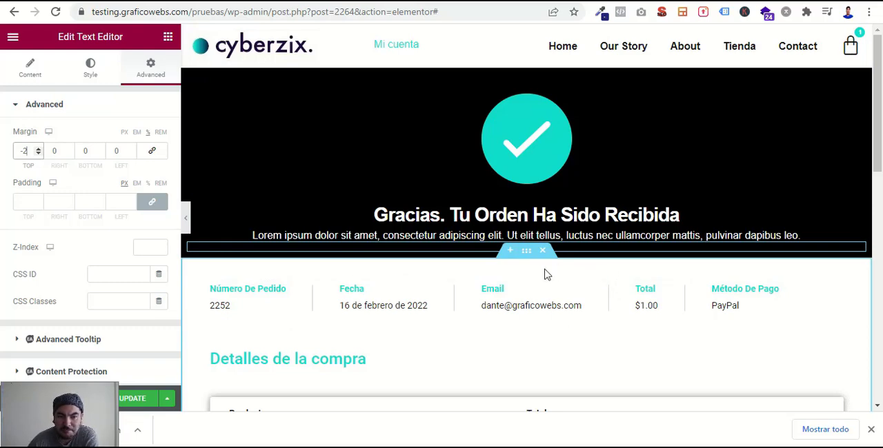
# - Set the bottom padding of the purchase summary section to 3%
pyautogui.scroll(-3, 548, 360)
pyautogui.scroll(3, 548, 360)
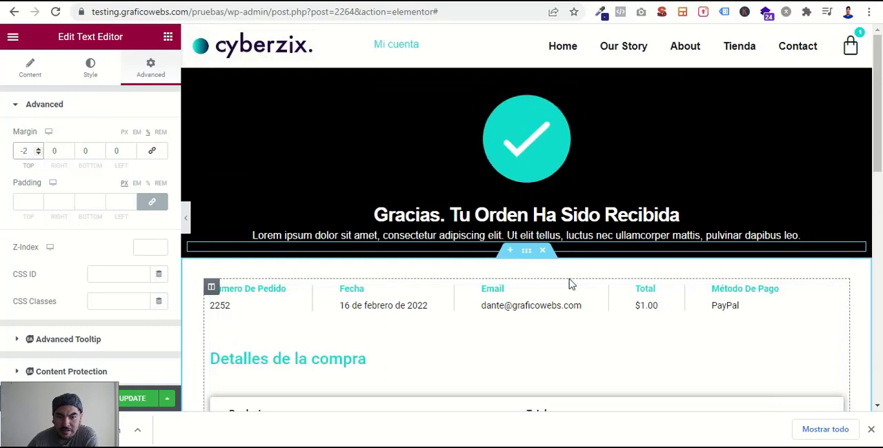
pyautogui.scroll(-4, 565, 310)
pyautogui.scroll(4, 566, 310)
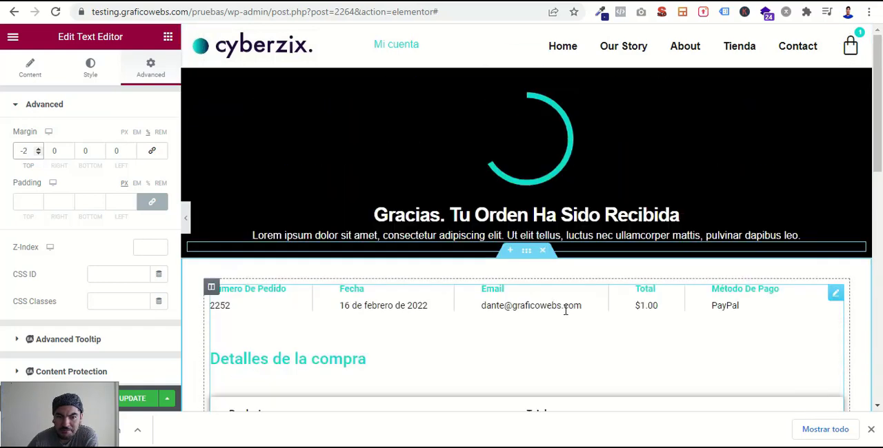
pyautogui.click(529, 255)
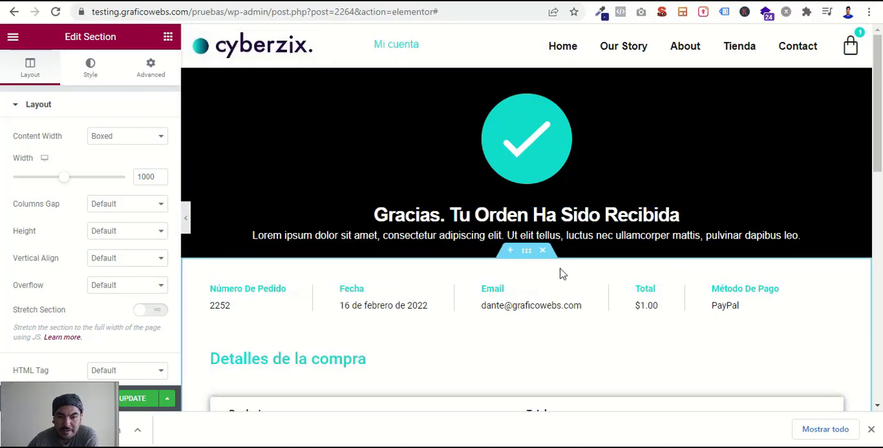
pyautogui.click(152, 69)
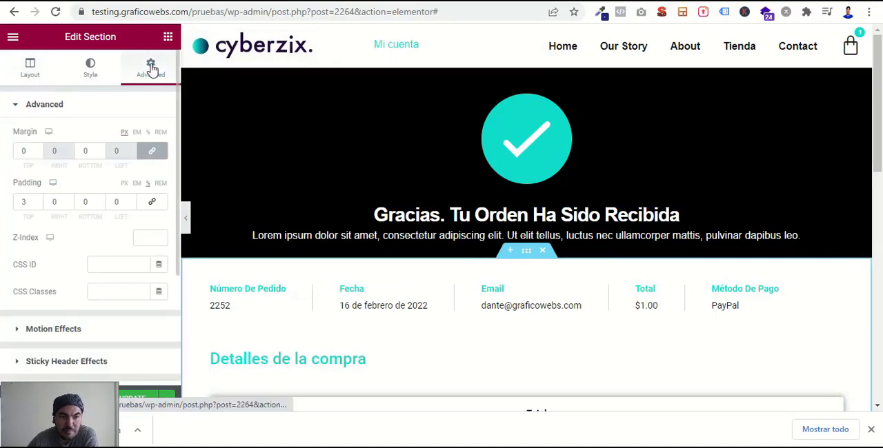
pyautogui.click(38, 204)
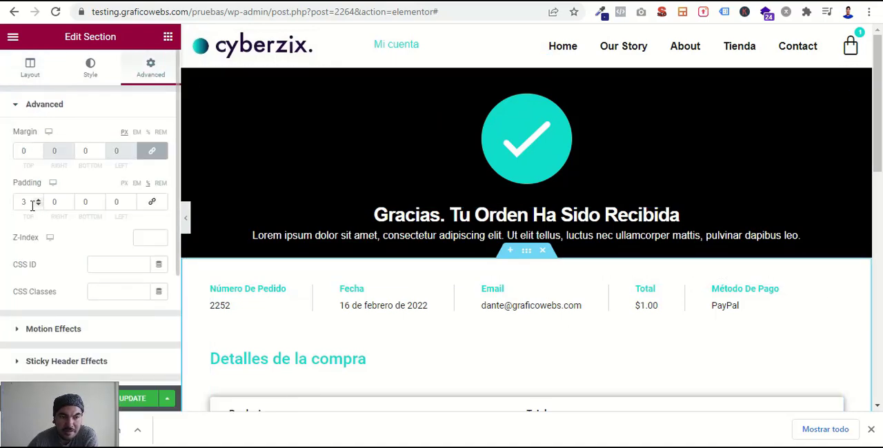
pyautogui.doubleClick(85, 201)
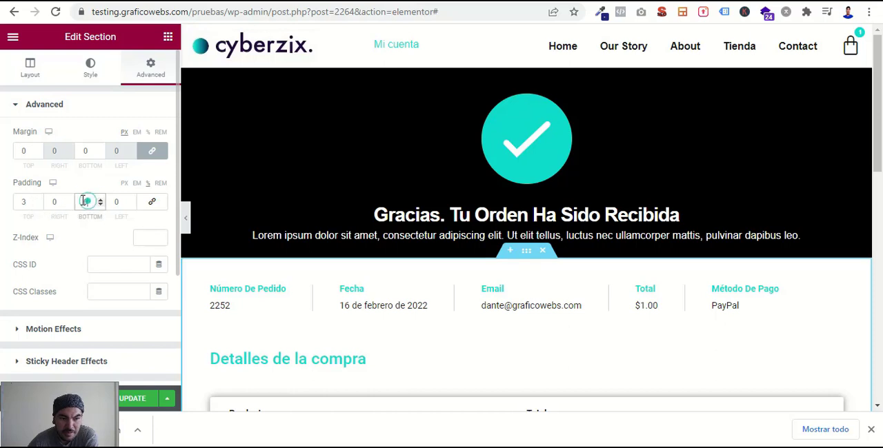
pyautogui.write('3')
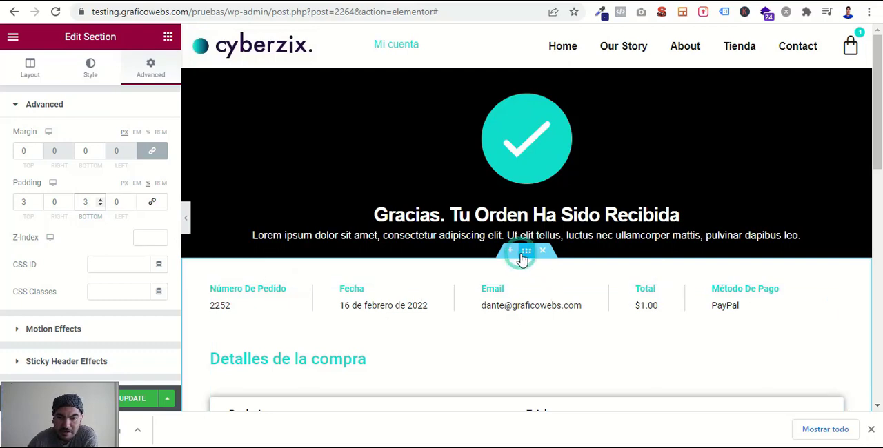
# - Insert a new three-column section between the black header and the order details
pyautogui.click(31, 76)
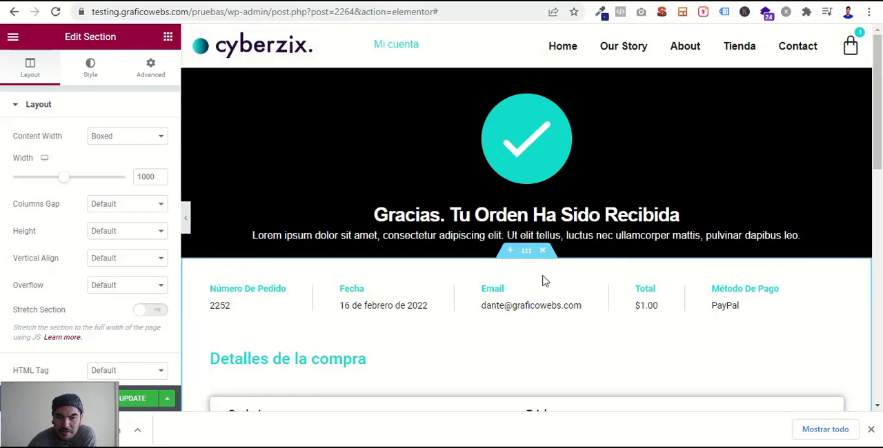
pyautogui.click(511, 254)
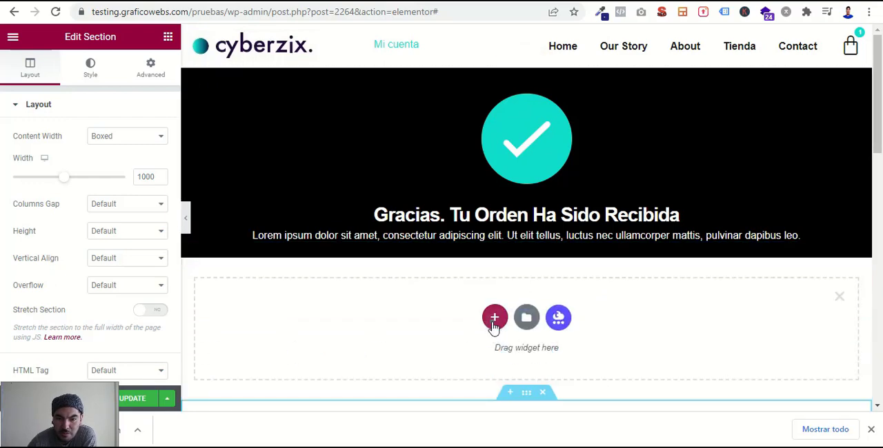
pyautogui.click(495, 316)
pyautogui.click(481, 352)
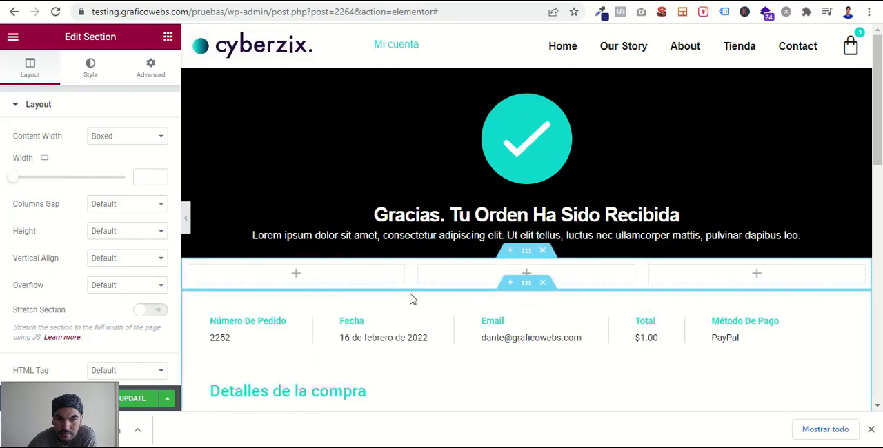
# - Give the three-column section a classic background in the global turquoise color
pyautogui.click(528, 256)
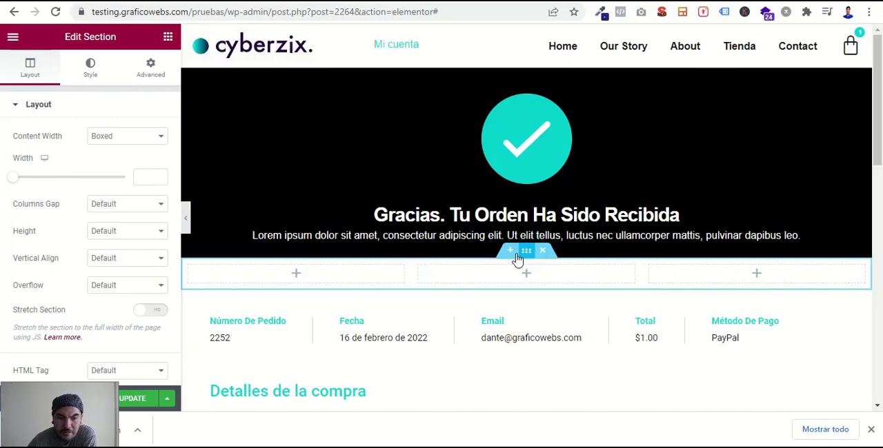
pyautogui.click(94, 77)
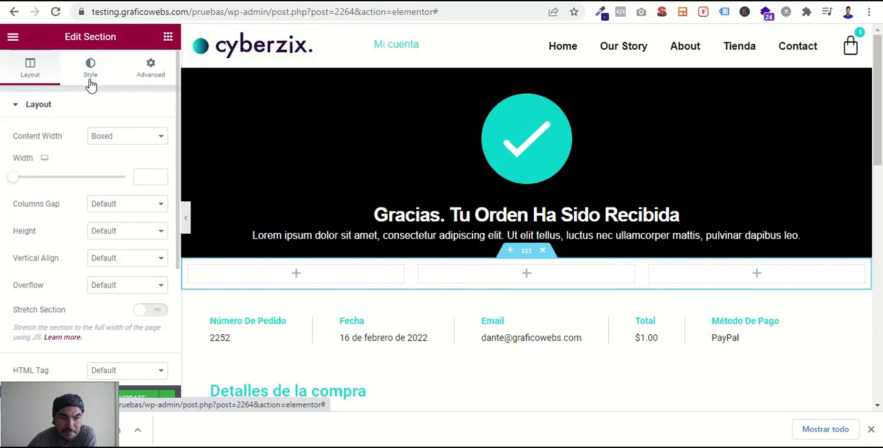
pyautogui.click(89, 86)
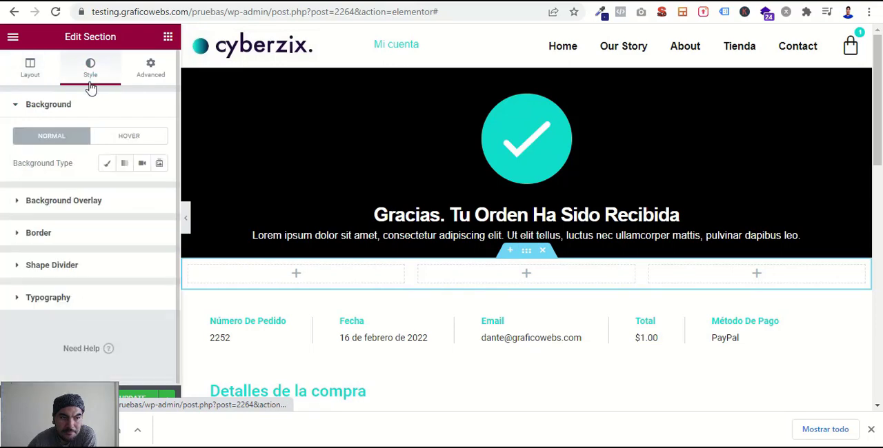
pyautogui.click(108, 166)
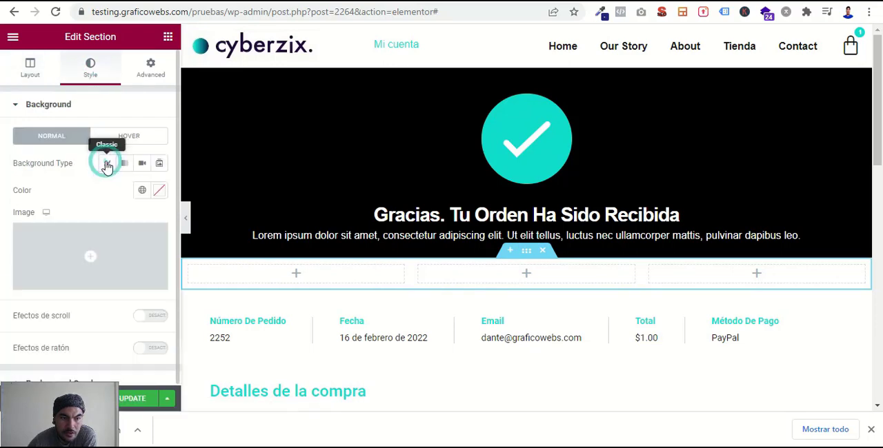
pyautogui.click(141, 191)
pyautogui.click(24, 275)
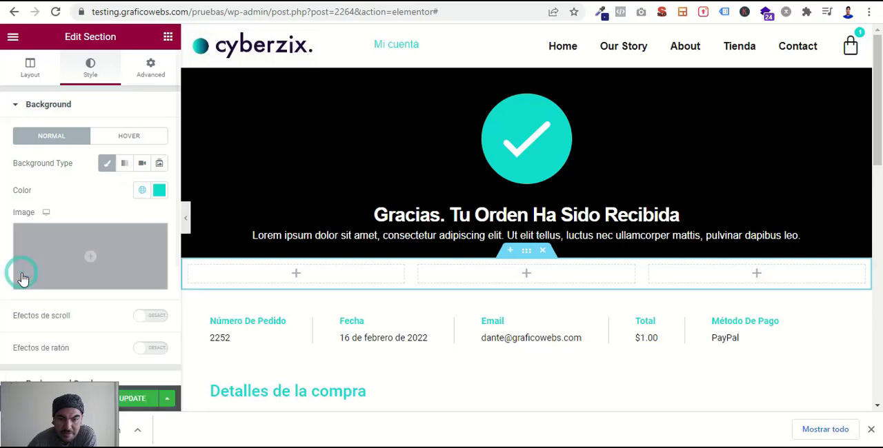
# - Find the Icon Box widget with the search term "icon" and add it to the first column of the turquoise section
pyautogui.click(167, 38)
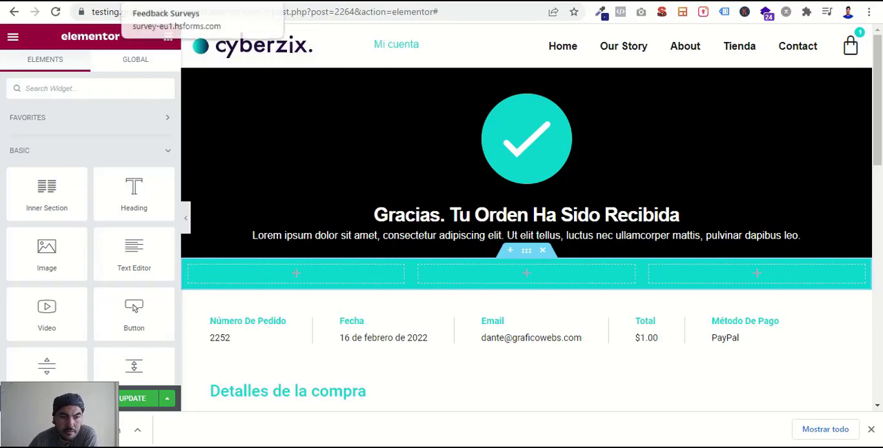
pyautogui.write('icon')
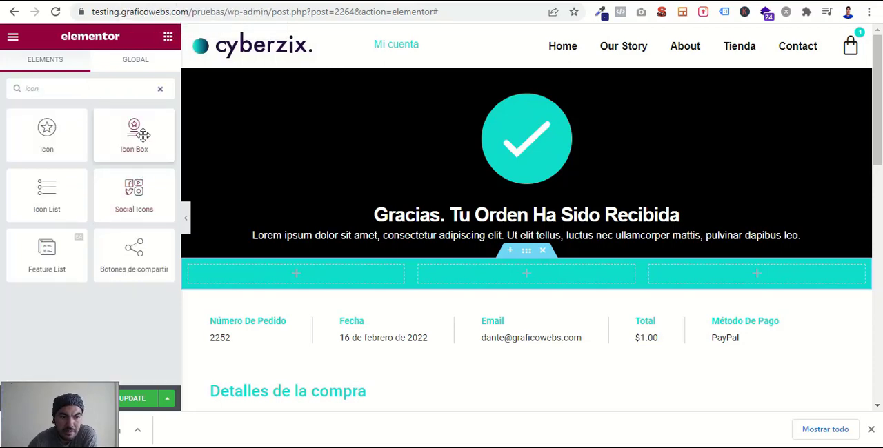
pyautogui.moveTo(136, 135); pyautogui.dragTo(287, 286)
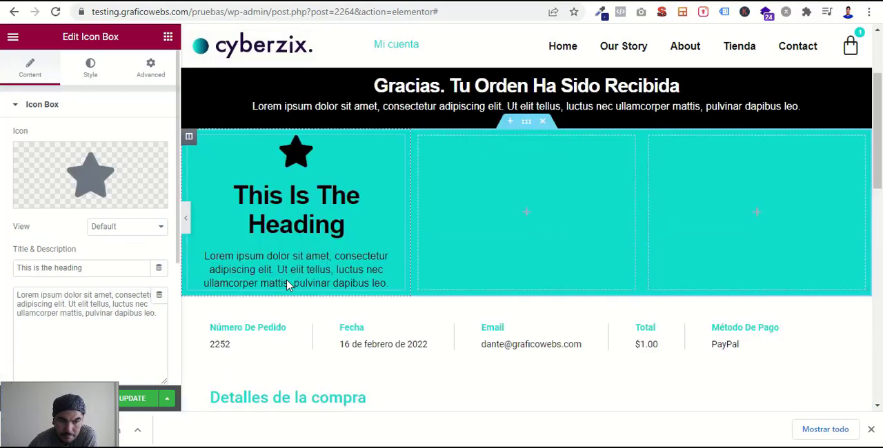
pyautogui.scroll(1, 287, 285)
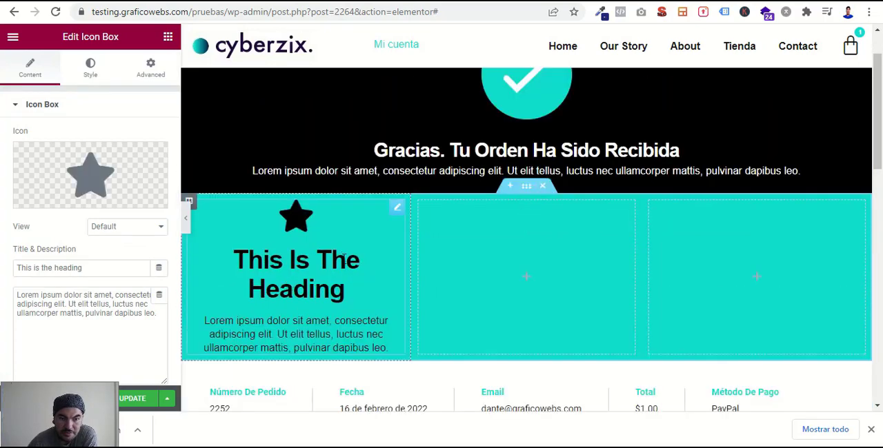
pyautogui.moveTo(157, 314); pyautogui.dragTo(119, 315)
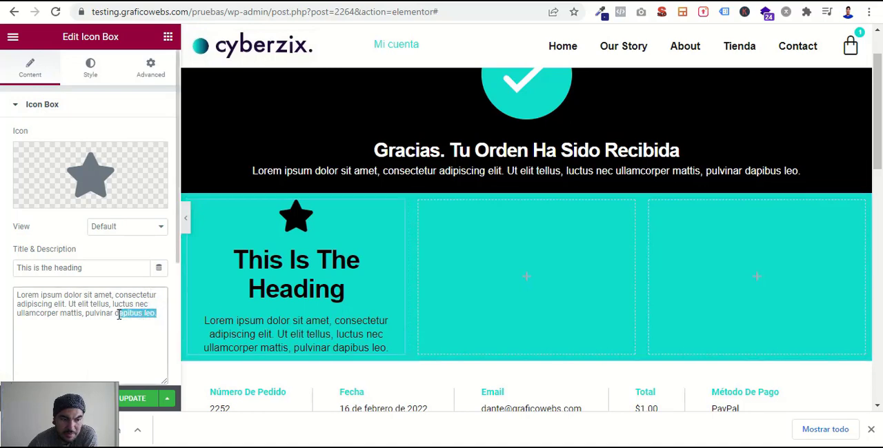
# - Set the icon box title's font size to 20 px
pyautogui.click(88, 73)
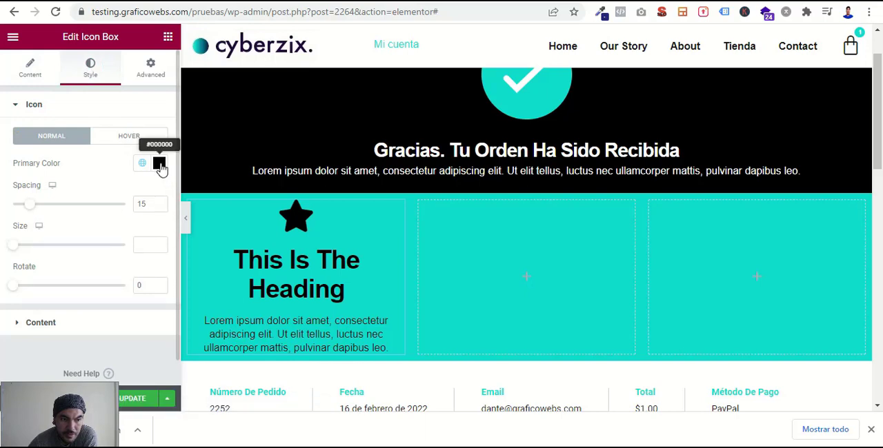
pyautogui.scroll(-1, 138, 262)
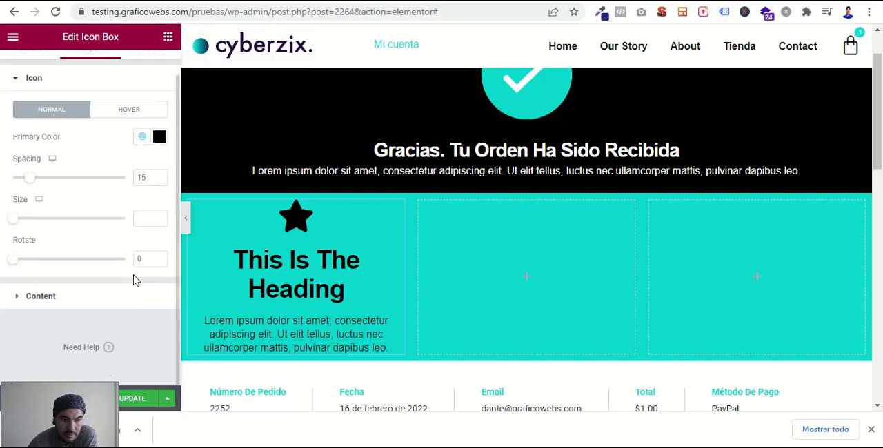
pyautogui.click(98, 284)
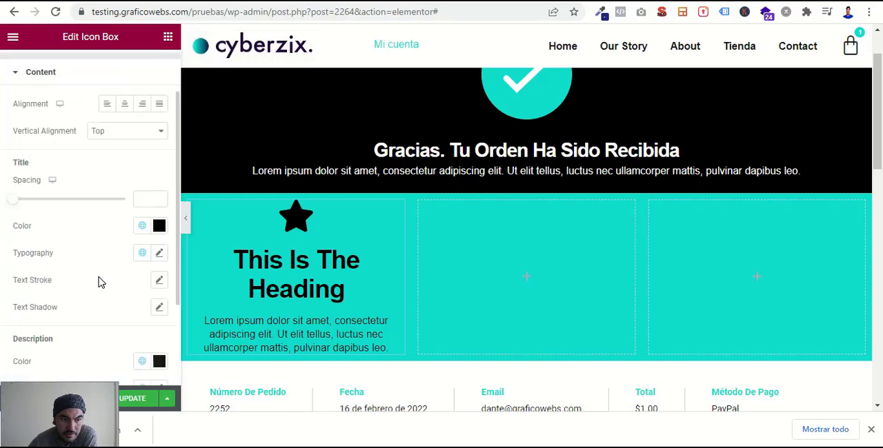
pyautogui.scroll(-2, 101, 276)
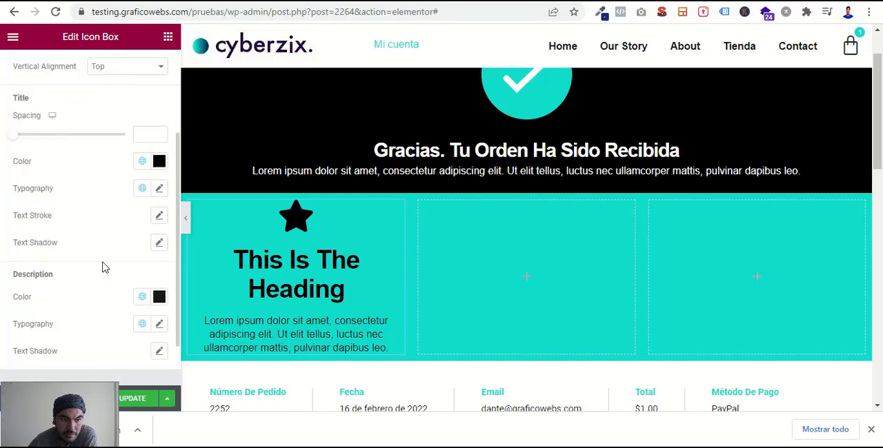
pyautogui.click(160, 189)
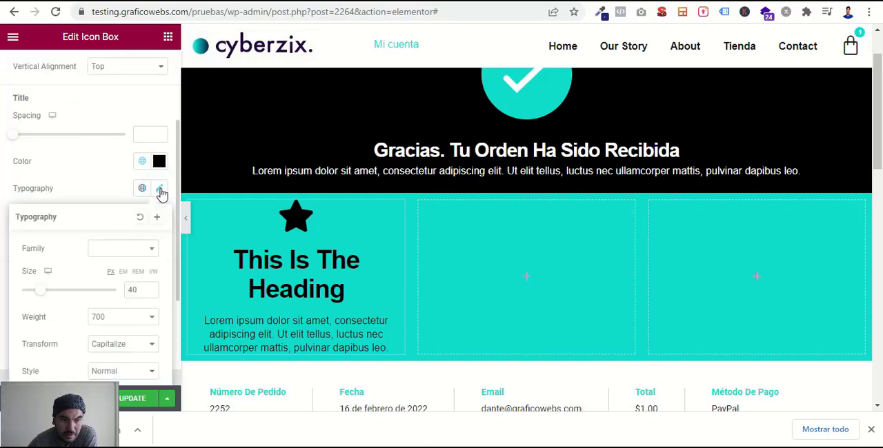
pyautogui.doubleClick(132, 289)
pyautogui.write('20')
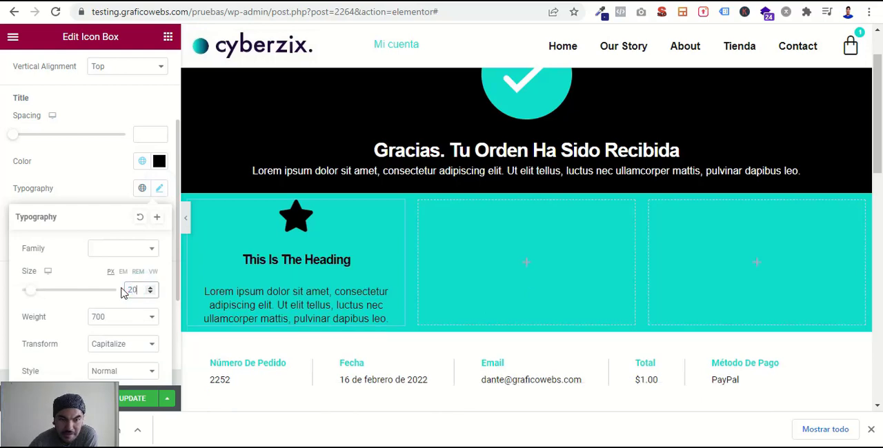
# - Change the icon box title to "Check your Email"
pyautogui.click(256, 205)
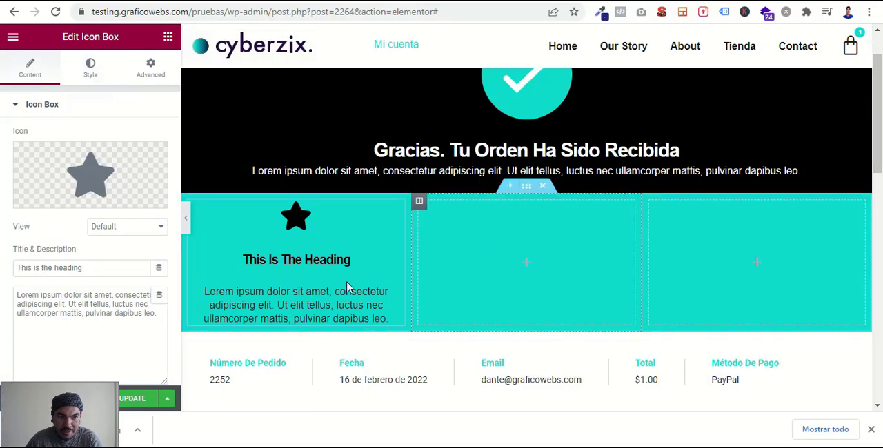
pyautogui.tripleClick(115, 272)
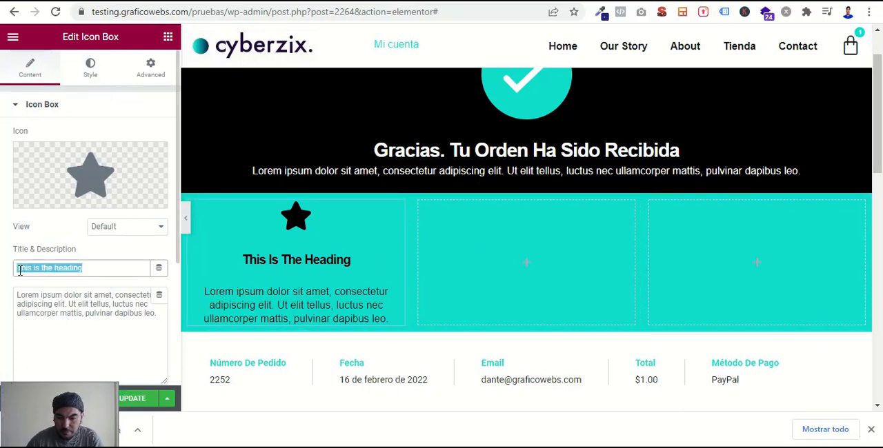
pyautogui.write('Check ')
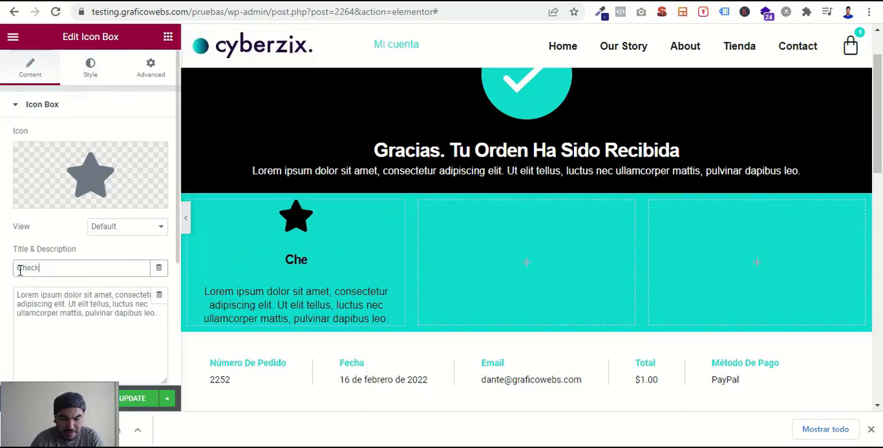
pyautogui.write('your')
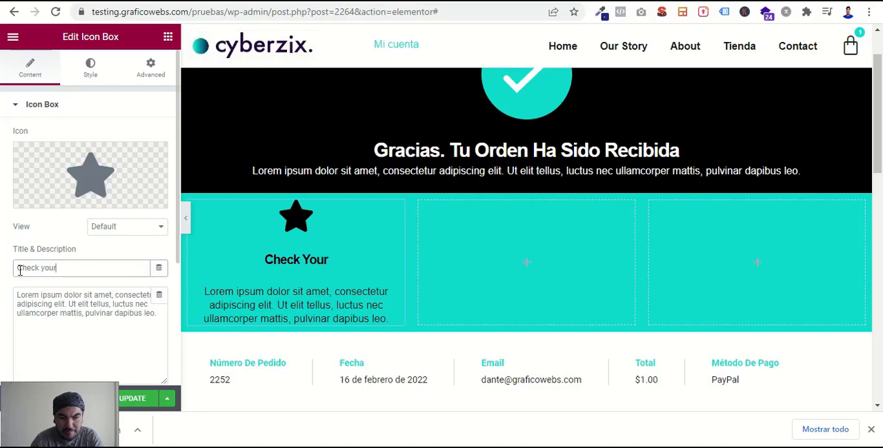
pyautogui.write(' Email')
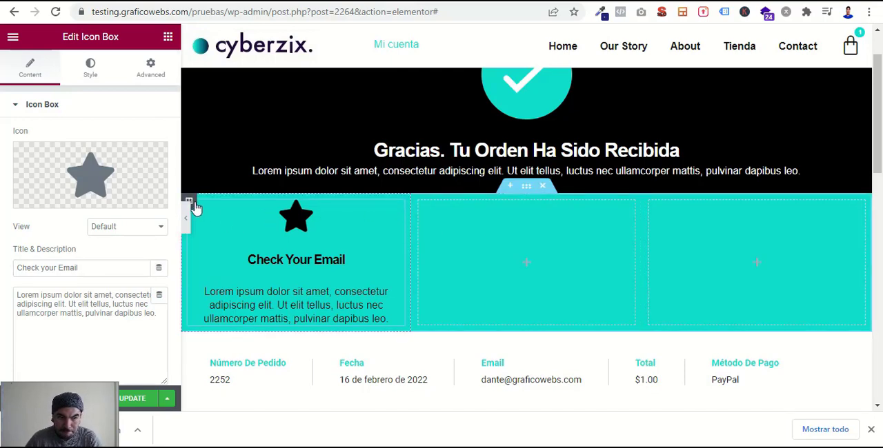
pyautogui.rightClick(373, 222)
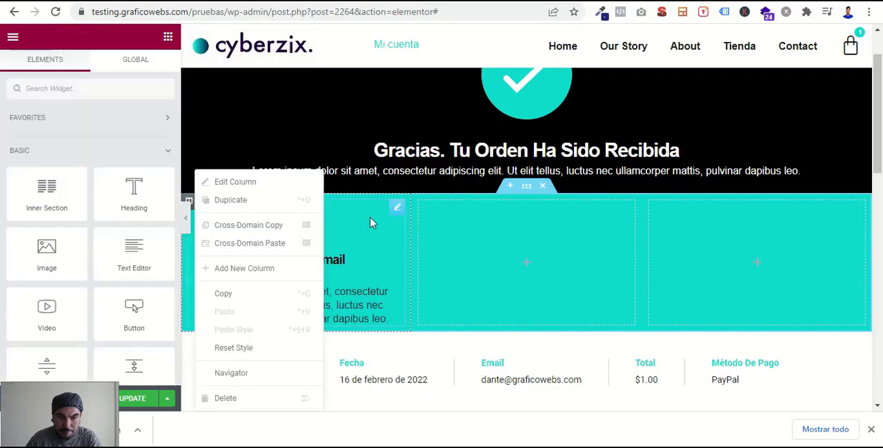
pyautogui.rightClick(400, 212)
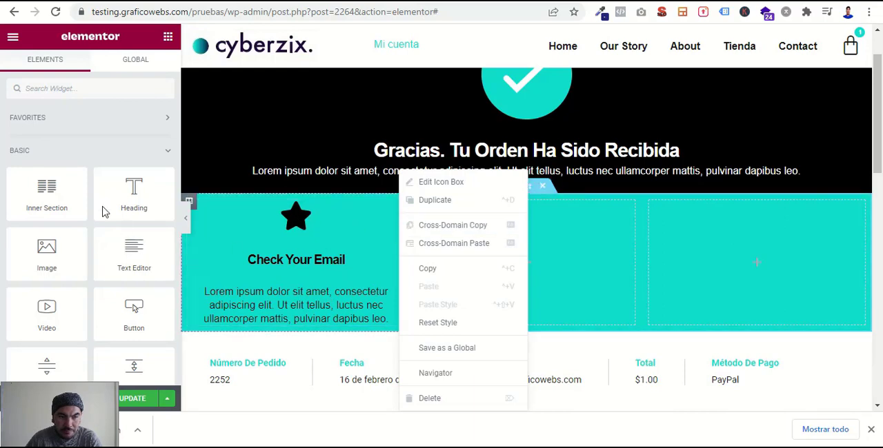
pyautogui.click(1, 176)
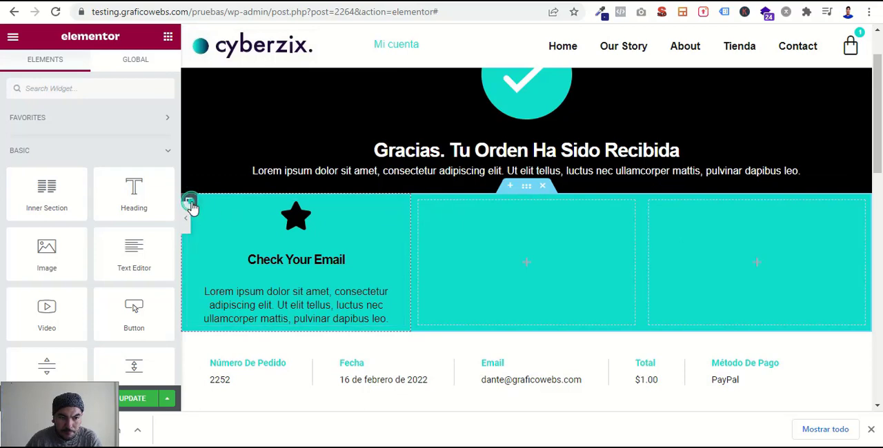
pyautogui.click(409, 218)
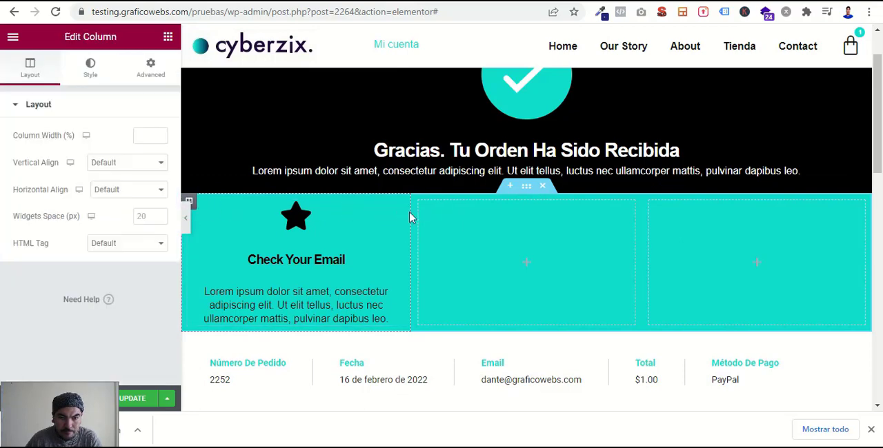
# - Unlink the first icon box's margins and set its top and bottom margins to 3%
pyautogui.click(398, 210)
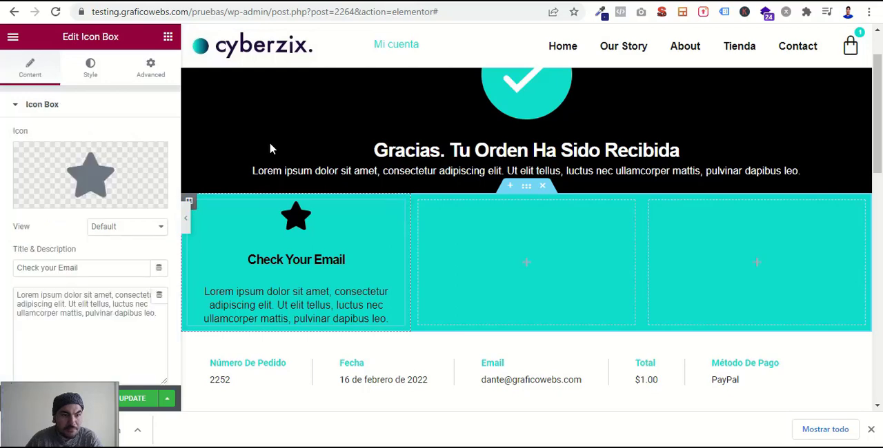
pyautogui.click(146, 78)
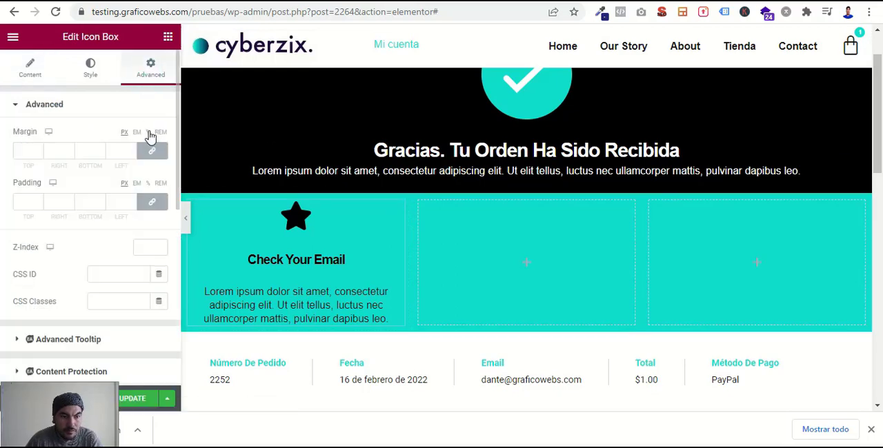
pyautogui.click(150, 154)
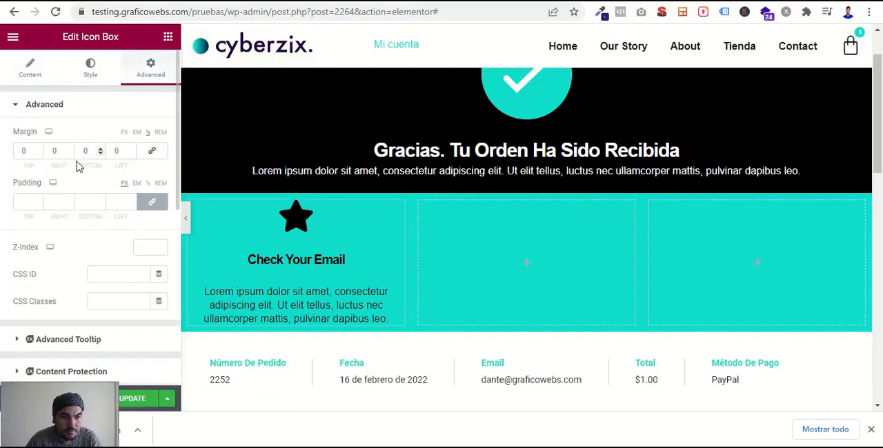
pyautogui.click(22, 150)
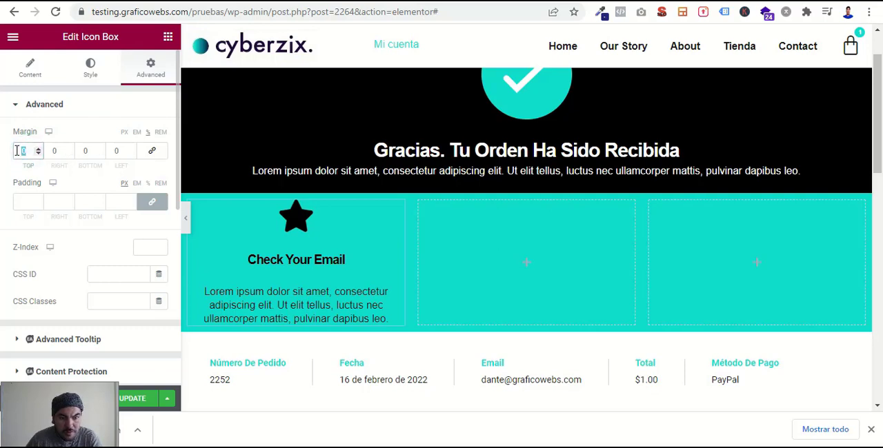
pyautogui.write('2')
pyautogui.doubleClick(25, 151)
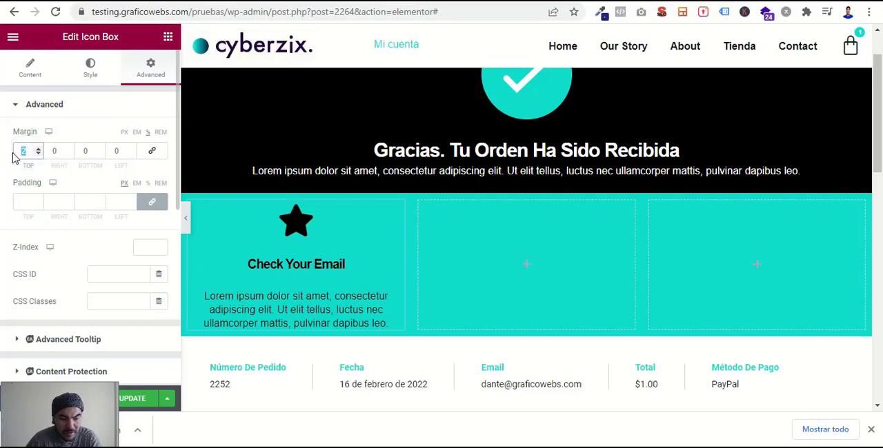
pyautogui.write('3')
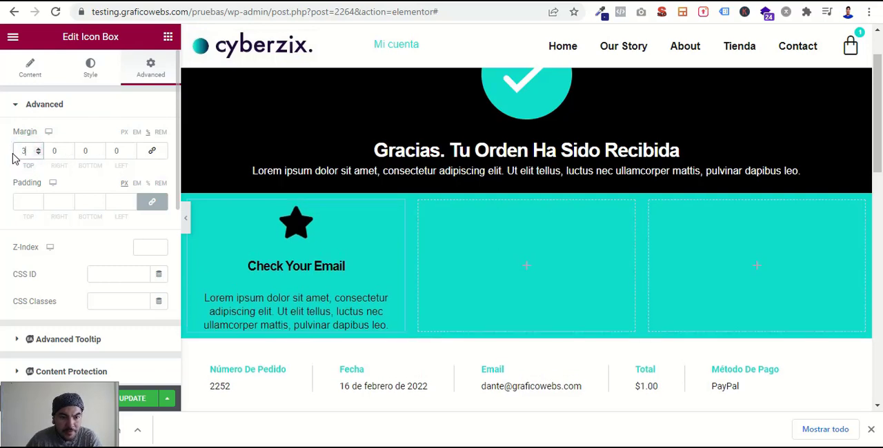
pyautogui.doubleClick(92, 150)
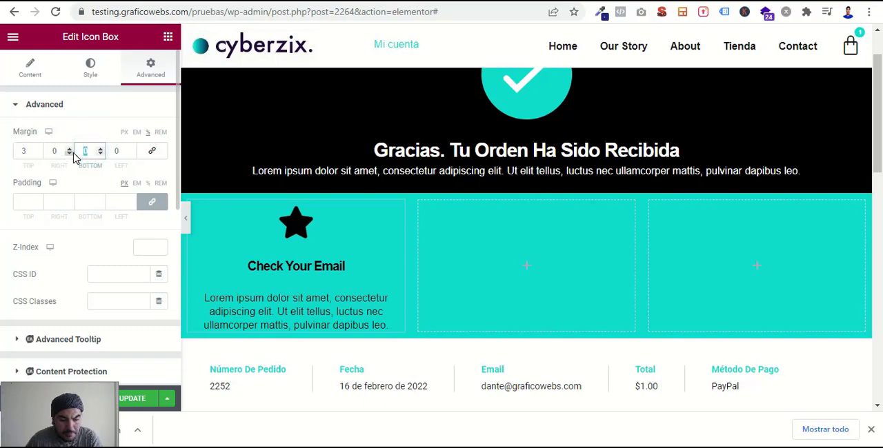
pyautogui.write('3')
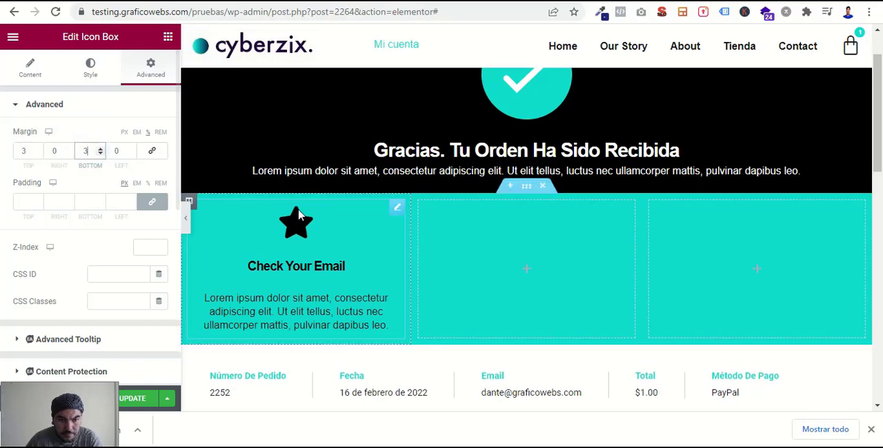
# - Duplicate the "Check your Email" icon box twice and place the copies so that each of the three columns holds one
pyautogui.rightClick(396, 212)
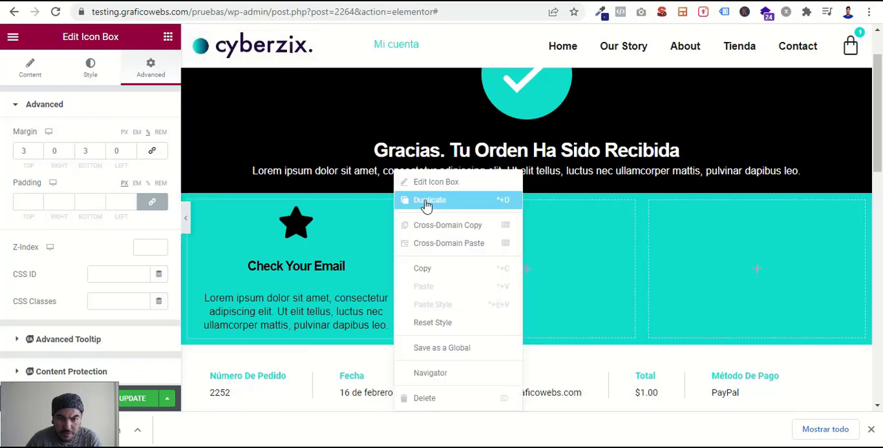
pyautogui.click(424, 200)
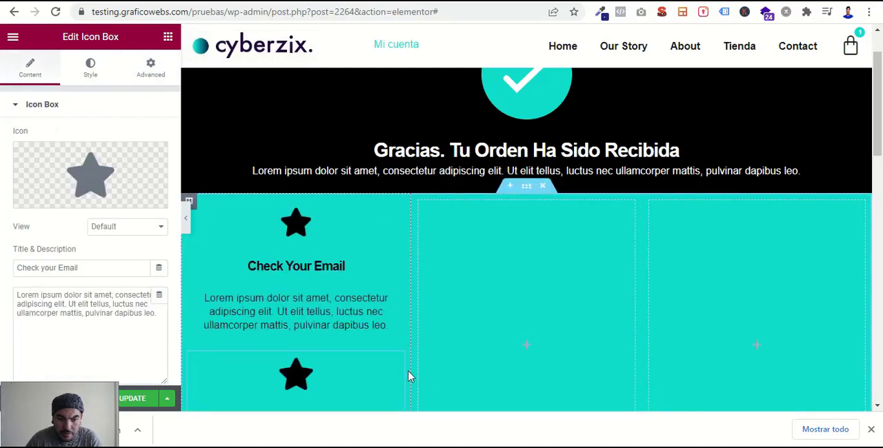
pyautogui.moveTo(397, 359); pyautogui.dragTo(569, 276)
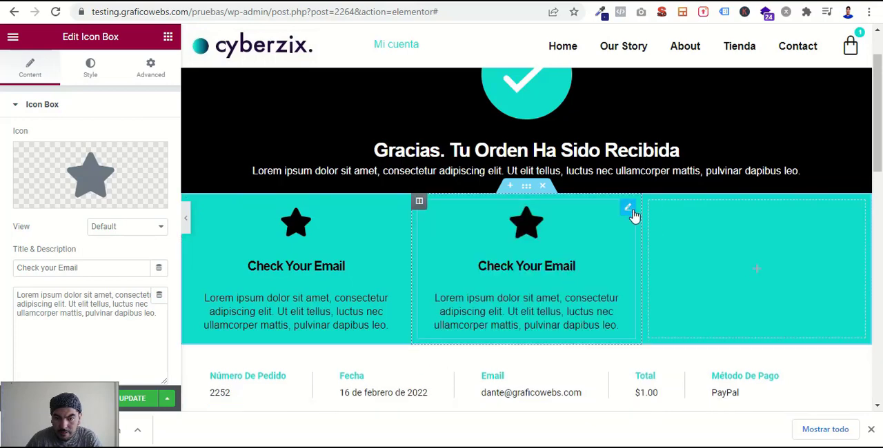
pyautogui.moveTo(633, 215)
pyautogui.mouseDown()
pyautogui.moveTo(759, 234)
pyautogui.moveTo(624, 221)
pyautogui.mouseUp()
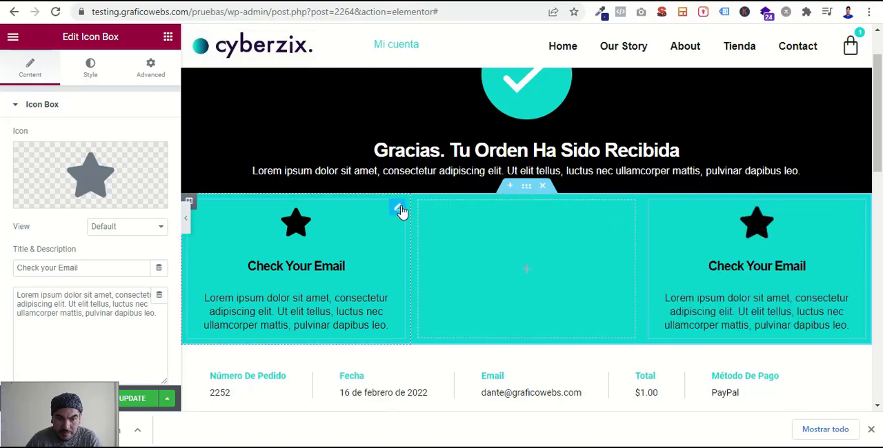
pyautogui.rightClick(399, 210)
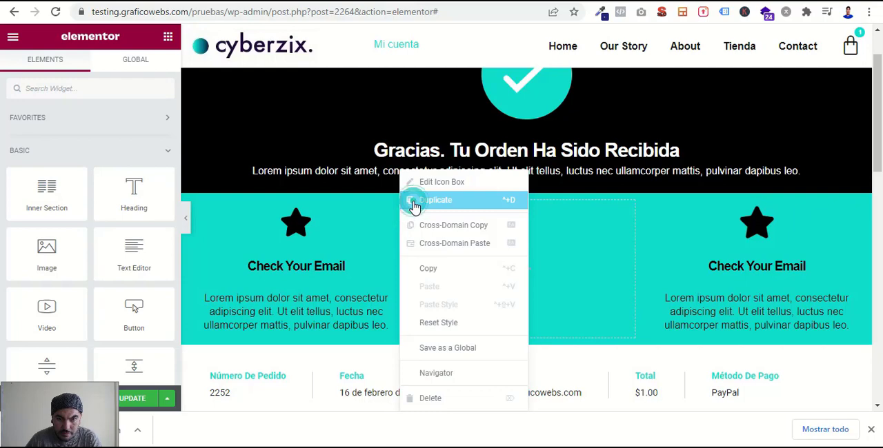
pyautogui.click(412, 202)
pyautogui.moveTo(401, 209); pyautogui.dragTo(516, 266)
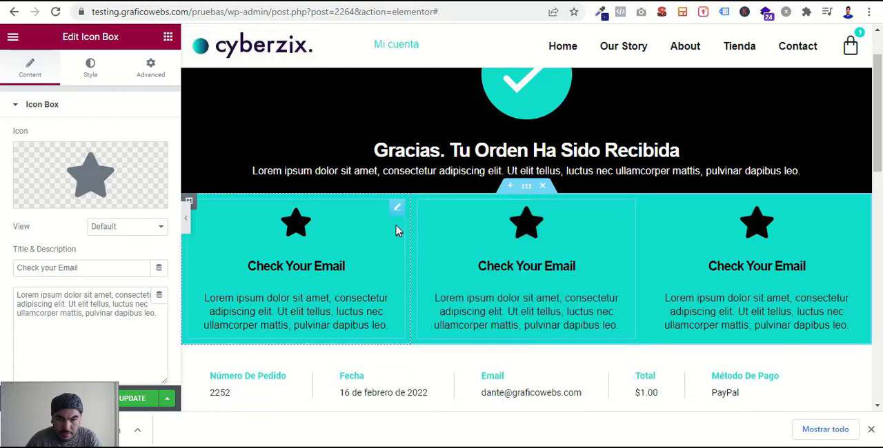
# - Replace the first column's star icon with the outlined Envelope icon, filtering the icon library by "envelo"
pyautogui.click(376, 216)
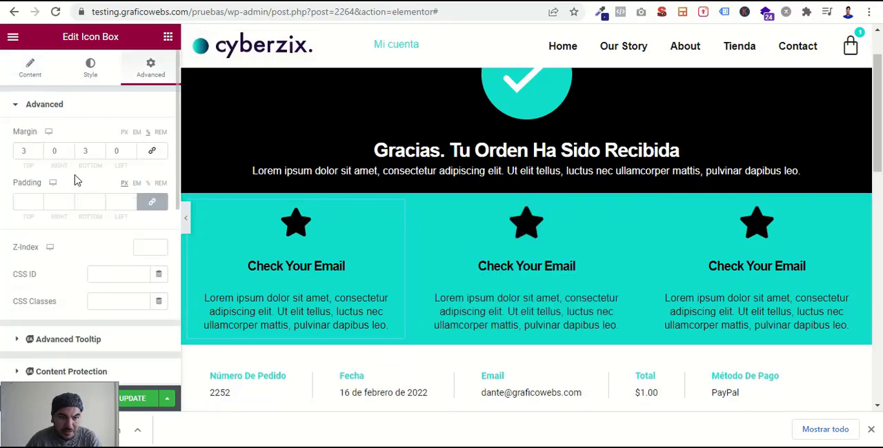
pyautogui.click(21, 82)
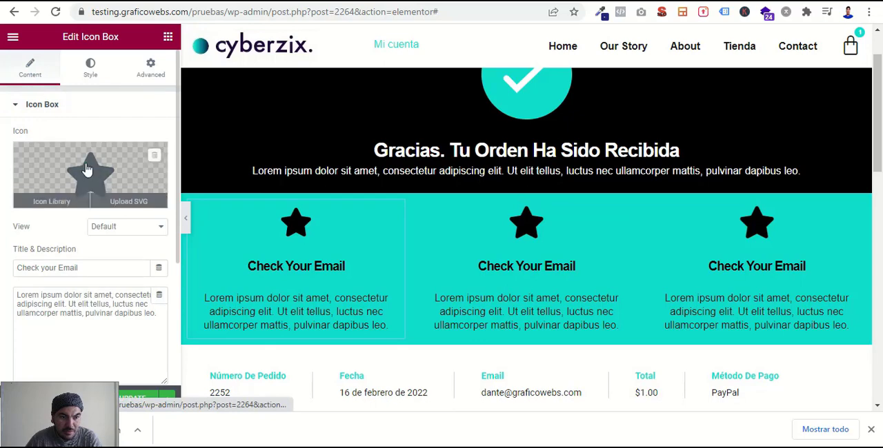
pyautogui.click(72, 148)
pyautogui.click(418, 81)
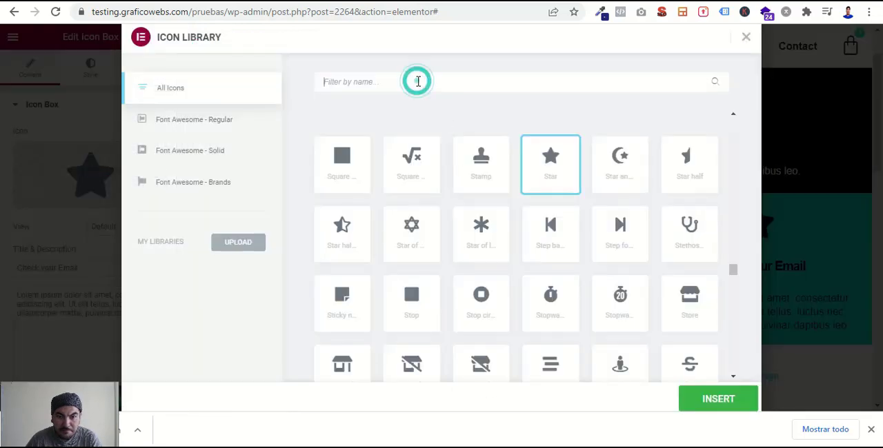
pyautogui.write('envelo')
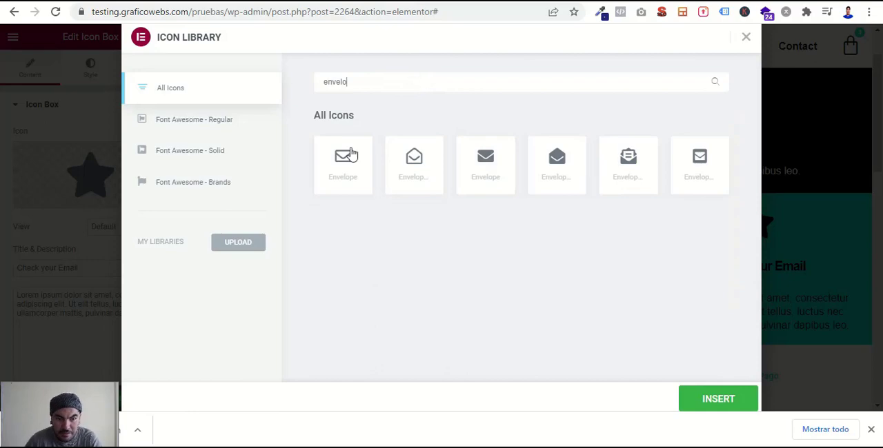
pyautogui.click(349, 157)
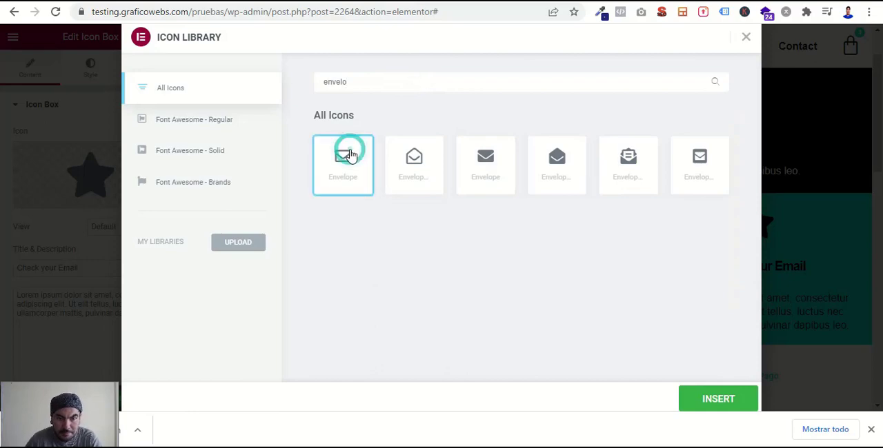
pyautogui.click(711, 400)
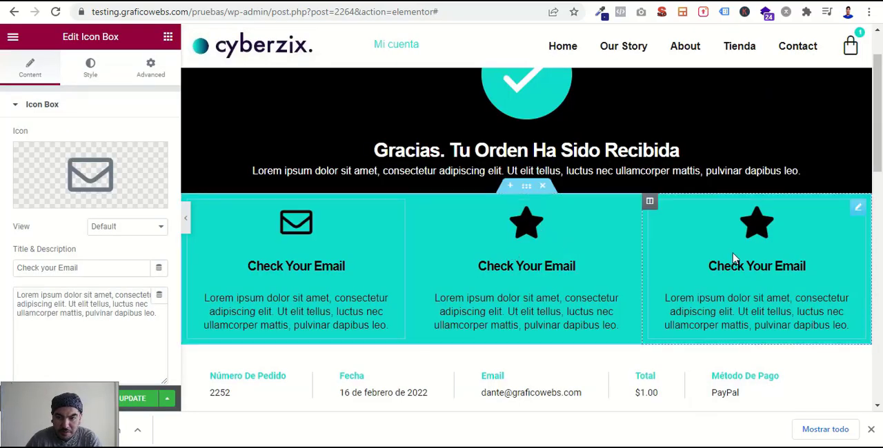
# - Change the middle icon box's title to "Tu pedido está en Camino"
pyautogui.click(626, 206)
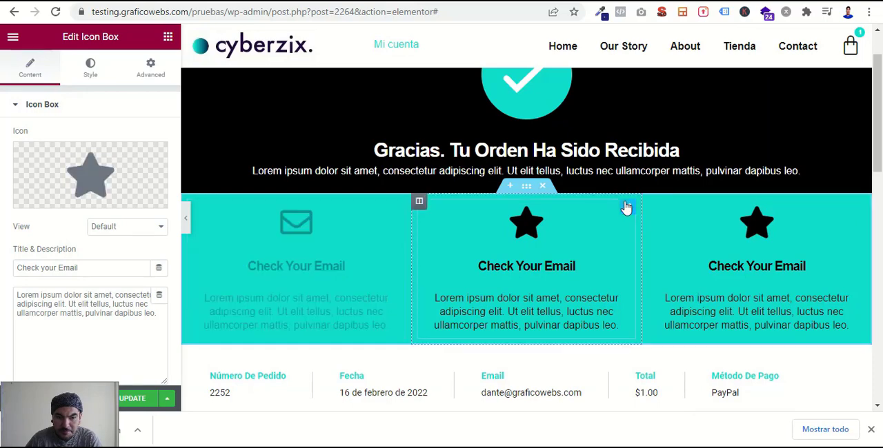
pyautogui.tripleClick(91, 268)
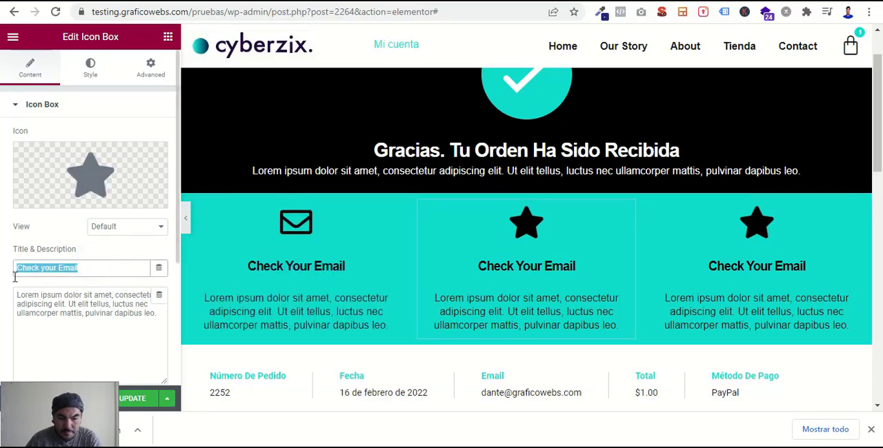
pyautogui.write('Tu')
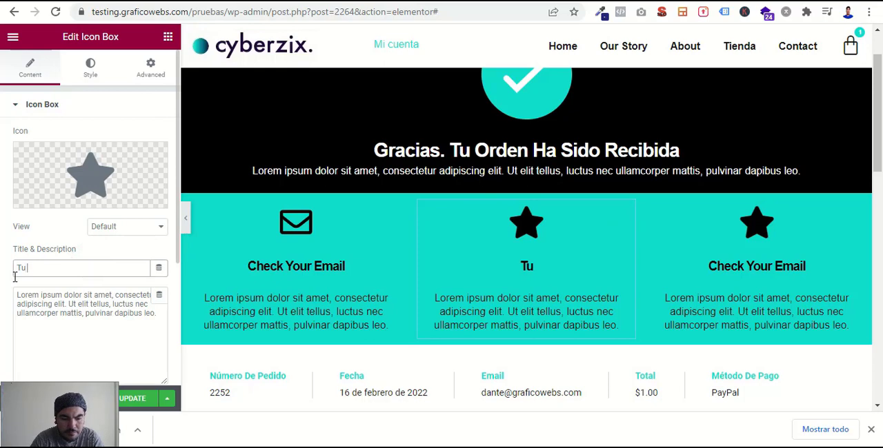
pyautogui.write(' pedido')
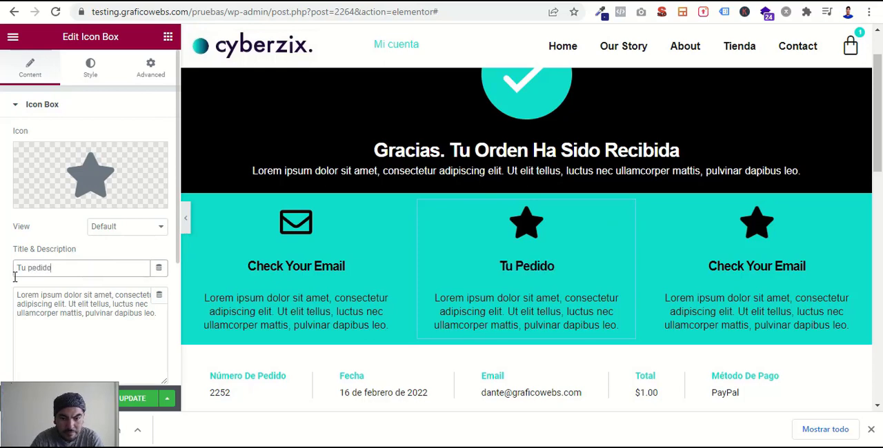
pyautogui.write(' está')
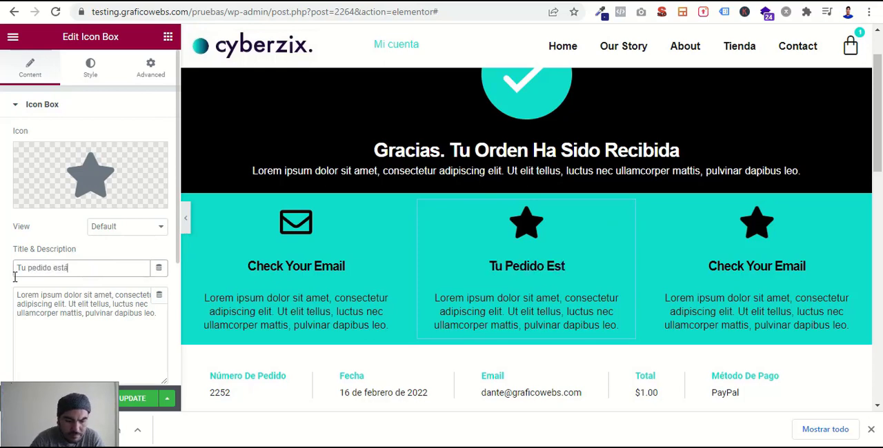
pyautogui.write(' en Camino')
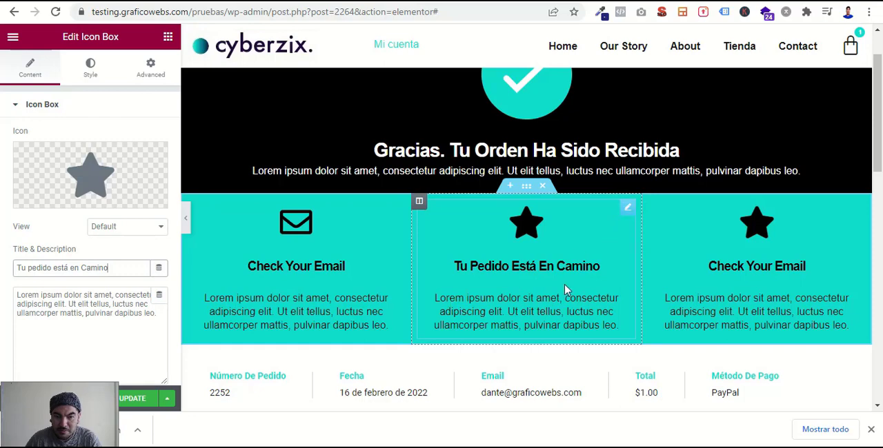
# - Open the icon library for the middle icon box, search it for "track" and clear the search term
pyautogui.click(86, 158)
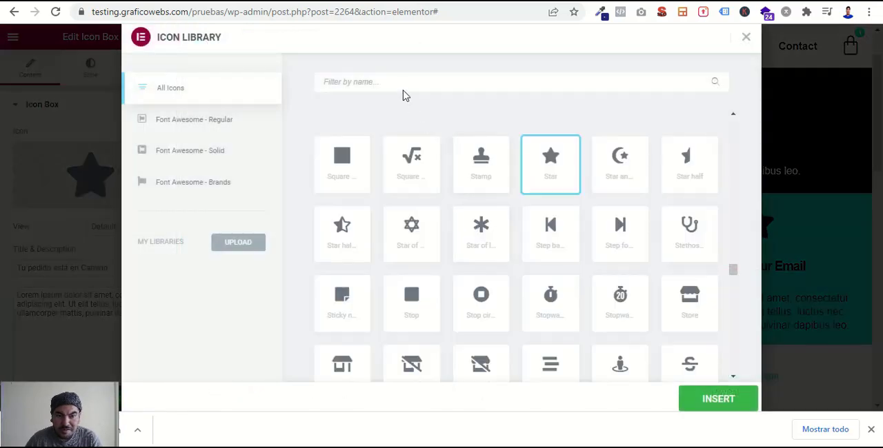
pyautogui.click(401, 84)
pyautogui.write('track')
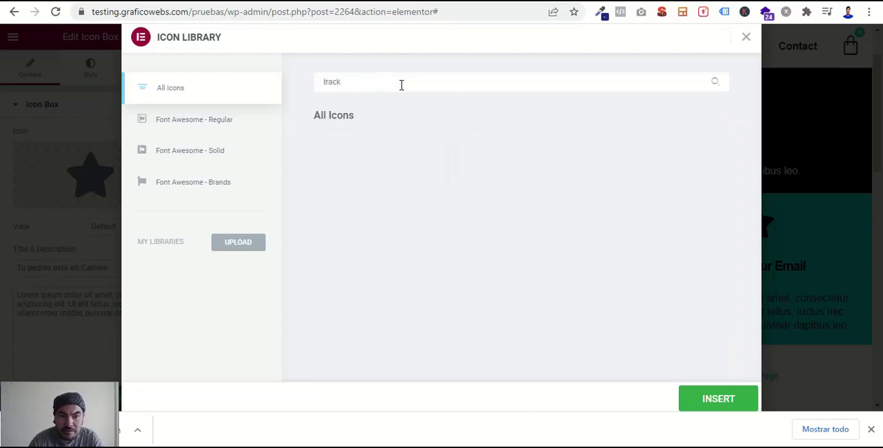
pyautogui.press('BackSpace')
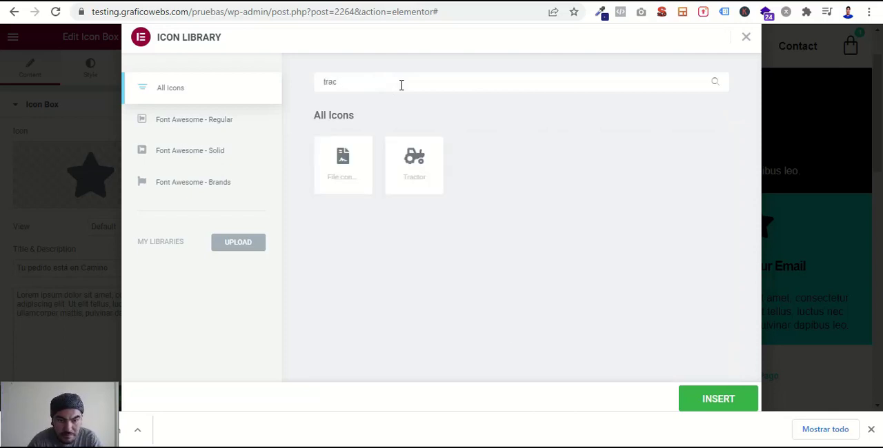
pyautogui.press('BackSpace')
pyautogui.press('BackSpace')
pyautogui.press('BackSpace')
pyautogui.press('BackSpace')
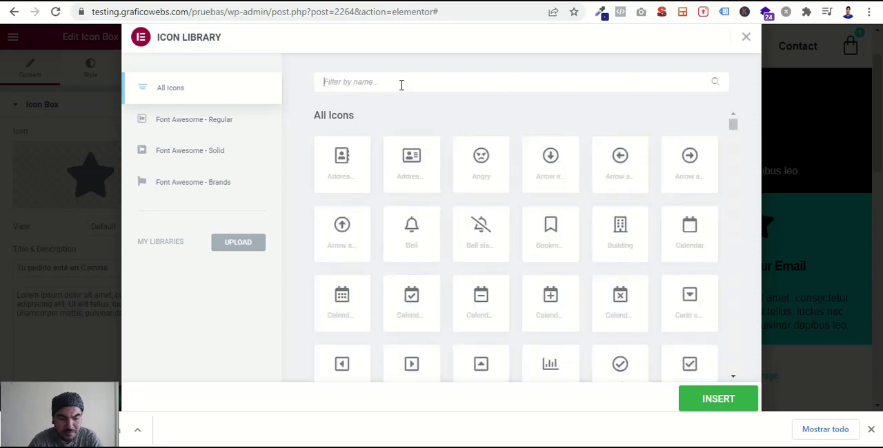
# - Filter the icon library by "car" and insert the solid shopping cart icon into the middle icon box
pyautogui.write('car')
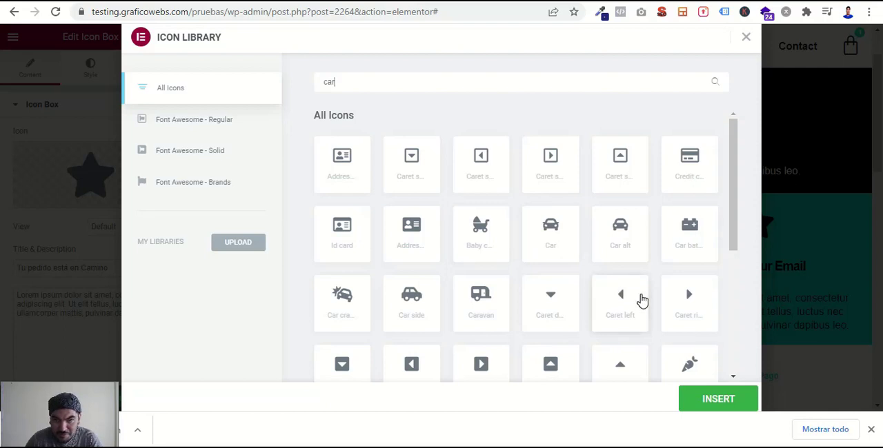
pyautogui.scroll(-1, 642, 301)
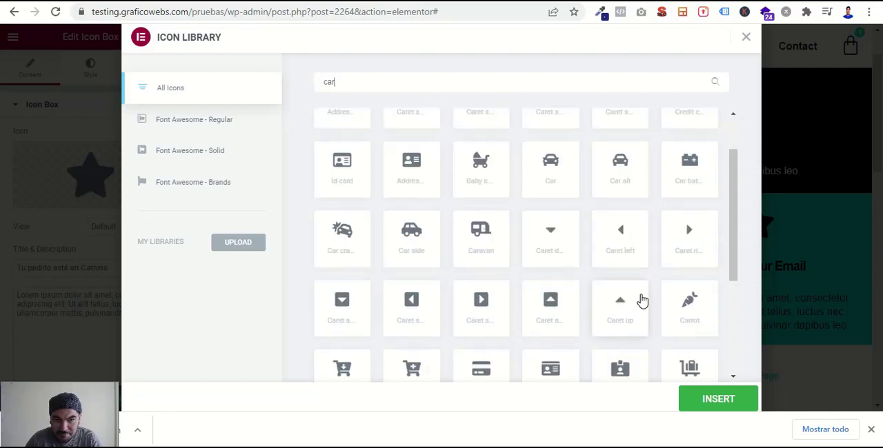
pyautogui.scroll(-1, 642, 301)
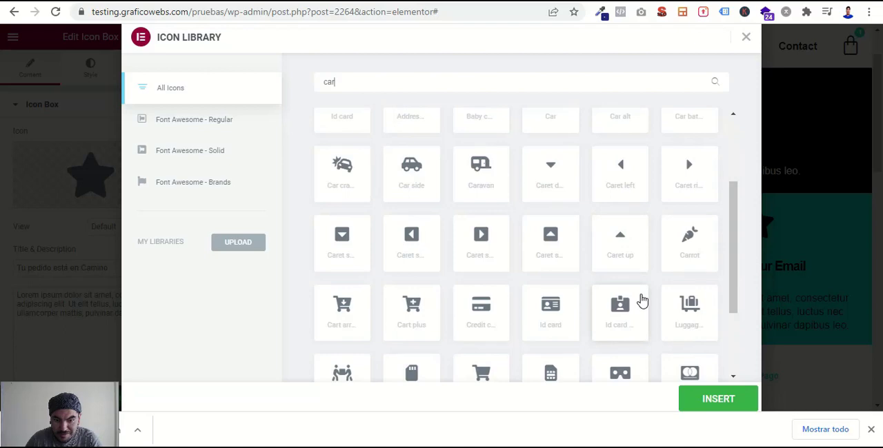
pyautogui.scroll(-1, 642, 300)
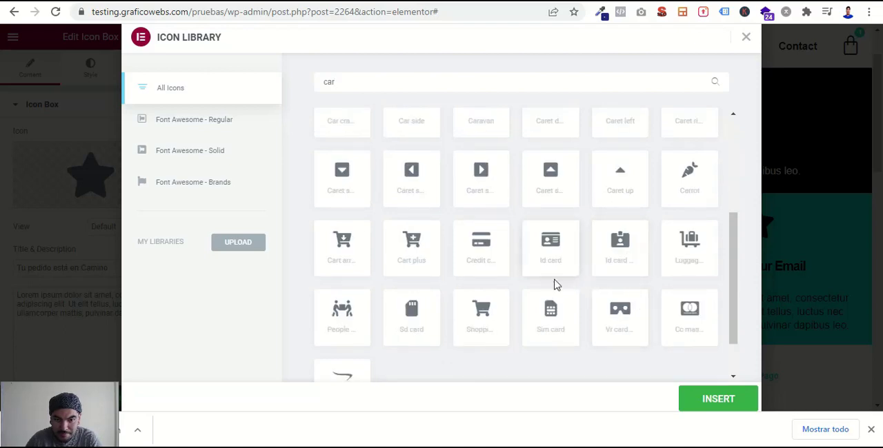
pyautogui.click(479, 315)
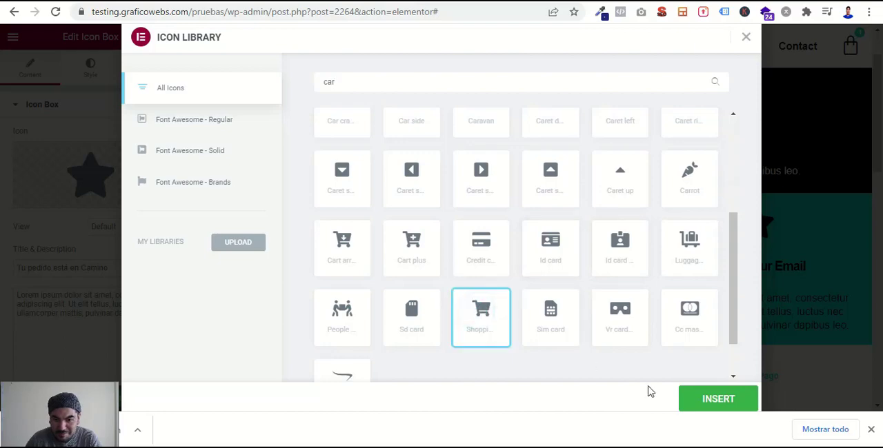
pyautogui.click(718, 399)
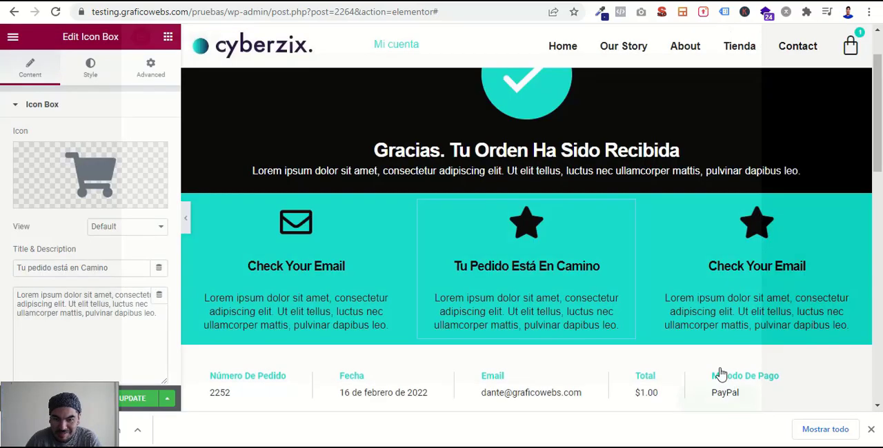
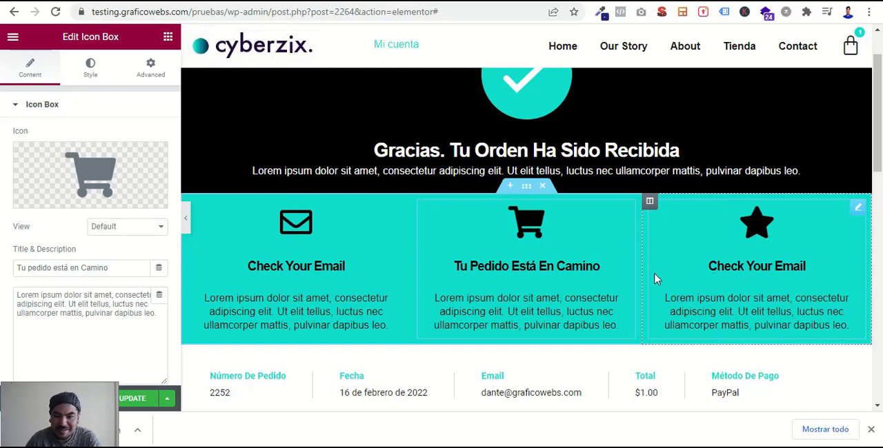
# - Look over the page layout in the editor, from the confirmation header through the icon boxes and order details to the footer
pyautogui.scroll(1, 673, 234)
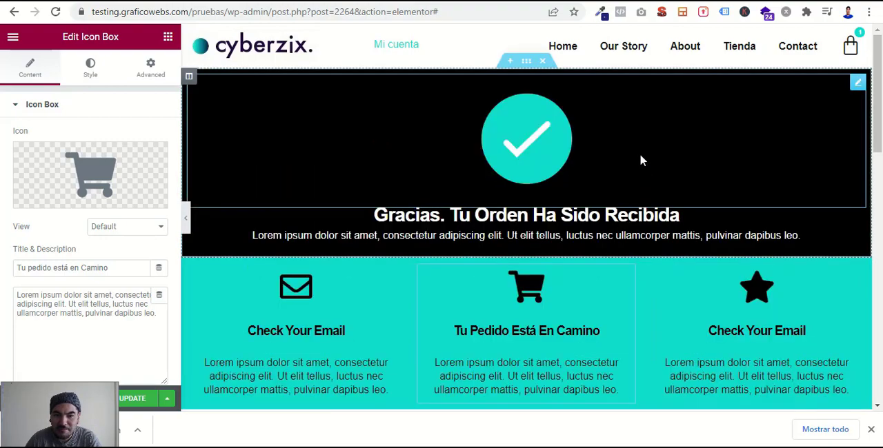
pyautogui.scroll(-2, 640, 158)
pyautogui.scroll(-4, 613, 220)
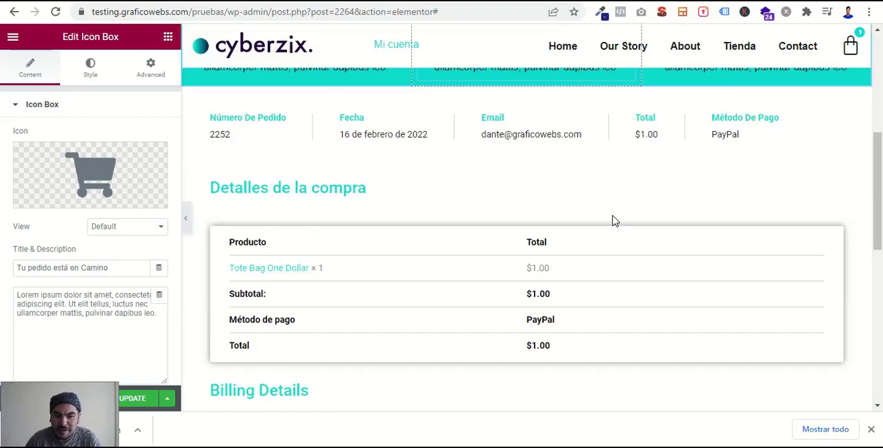
pyautogui.scroll(-3, 600, 268)
pyautogui.scroll(6, 601, 245)
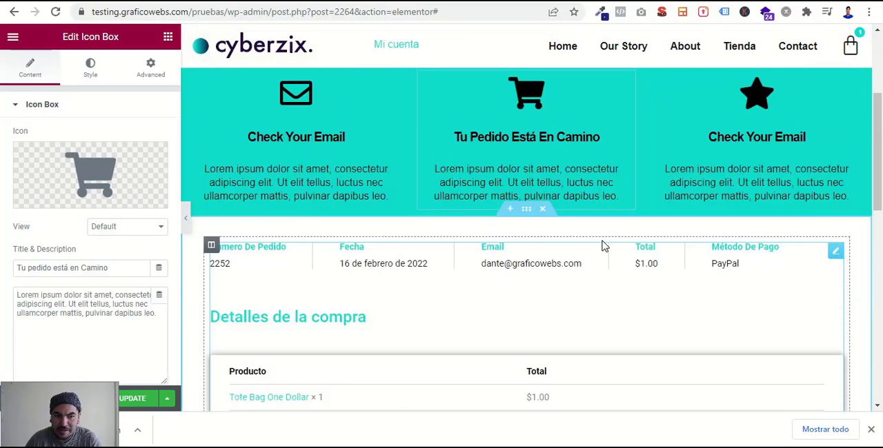
pyautogui.scroll(-9, 601, 245)
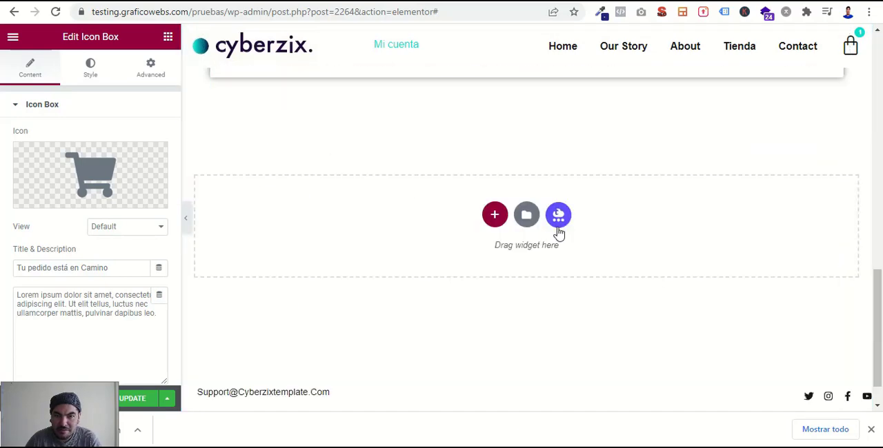
pyautogui.scroll(3, 556, 235)
pyautogui.scroll(10, 556, 207)
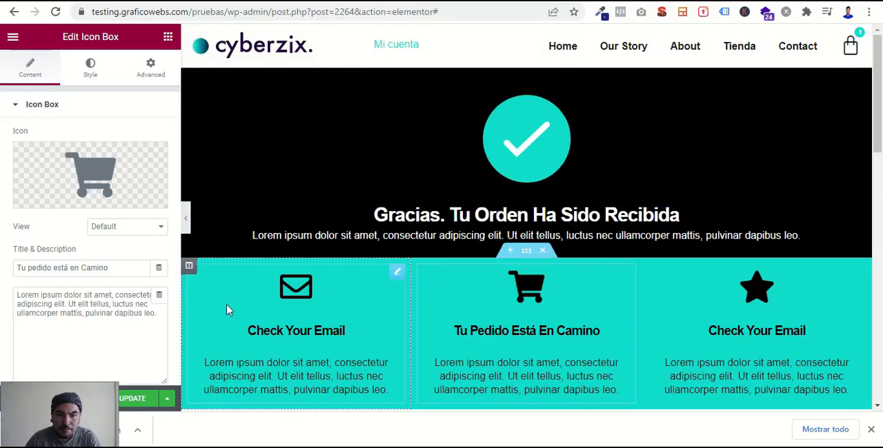
# - Save the page update and check the header, icon boxes, order details and billing details in the page preview
pyautogui.click(138, 400)
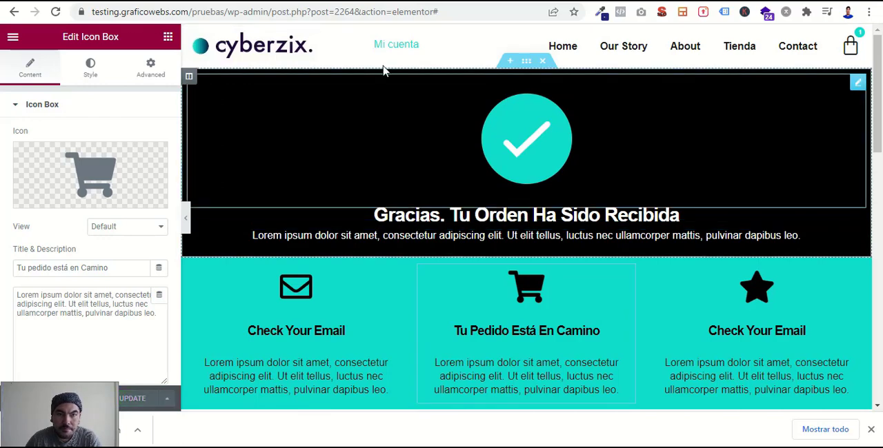
pyautogui.click(394, 1)
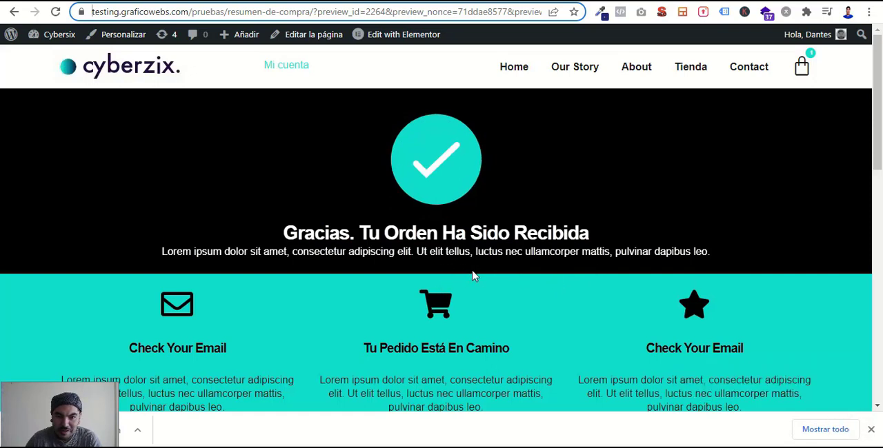
pyautogui.scroll(-1, 519, 288)
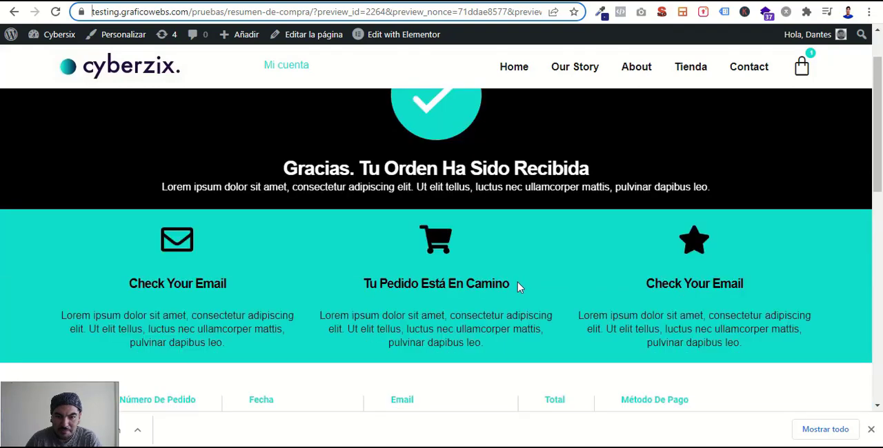
pyautogui.scroll(-2, 532, 283)
pyautogui.scroll(-1, 531, 284)
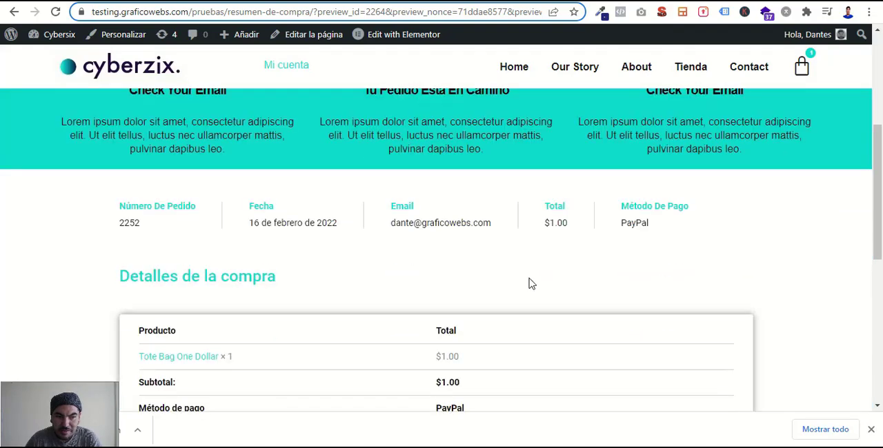
pyautogui.scroll(-6, 531, 284)
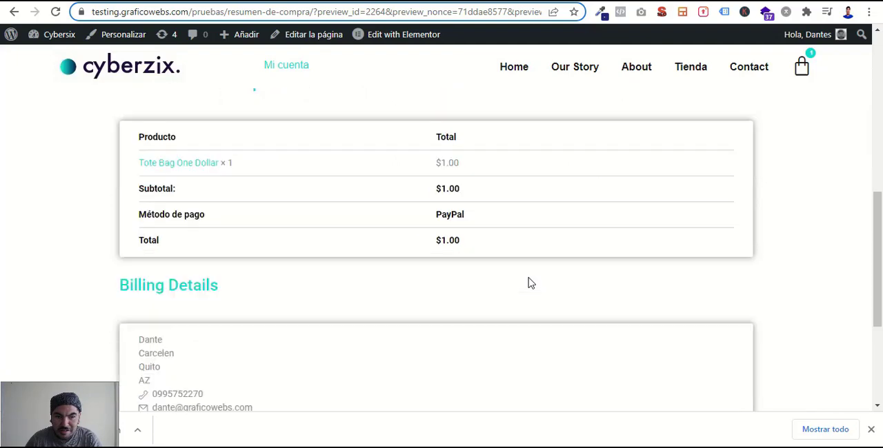
pyautogui.scroll(10, 531, 284)
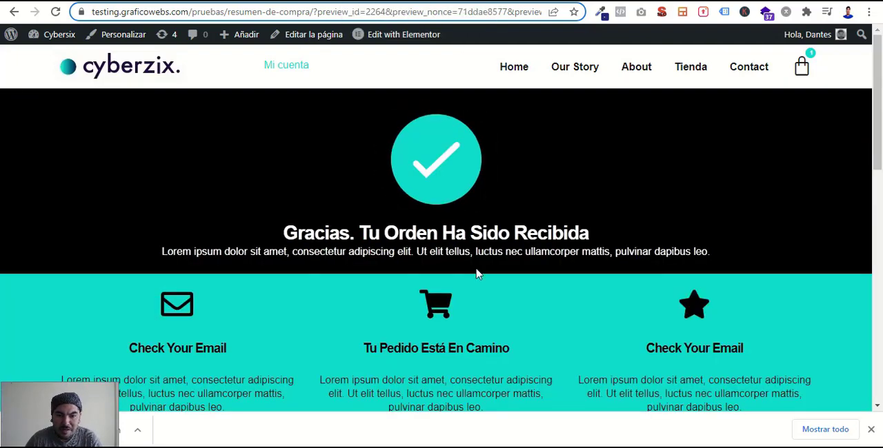
pyautogui.scroll(-2, 556, 318)
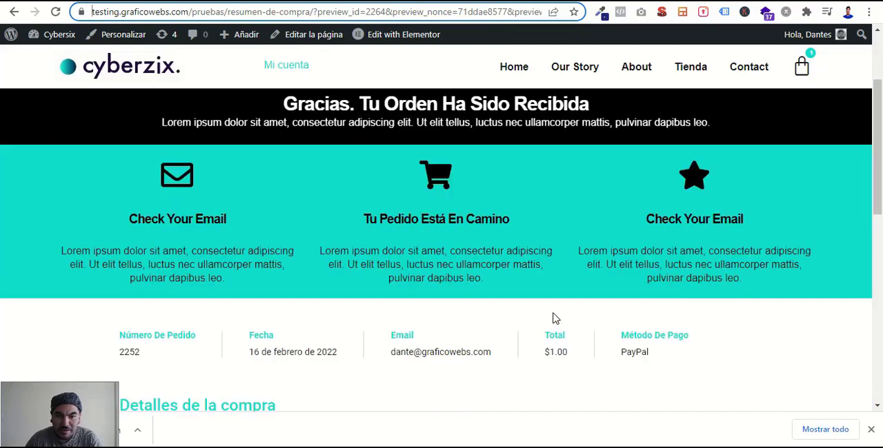
pyautogui.scroll(1, 557, 318)
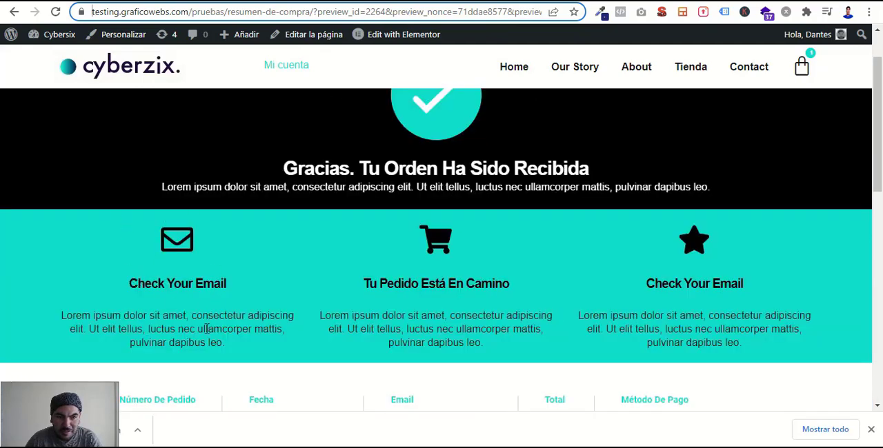
# - Return to the Elementor editor and open the advanced settings of the turquoise icon box section
pyautogui.click(368, 3)
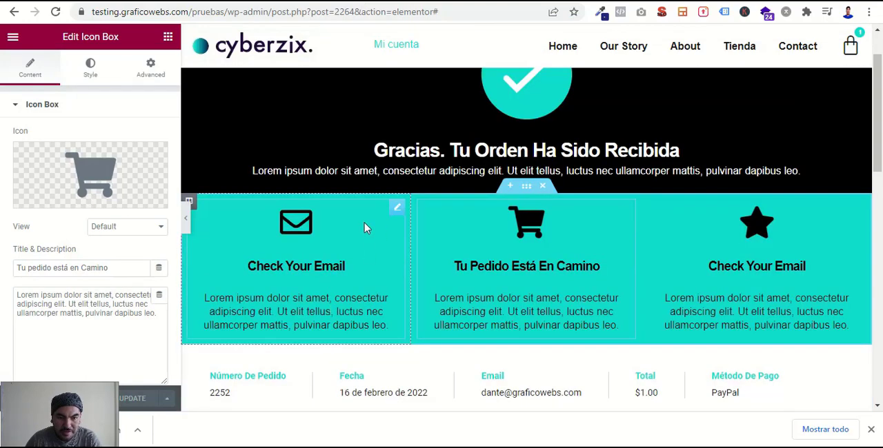
pyautogui.click(396, 209)
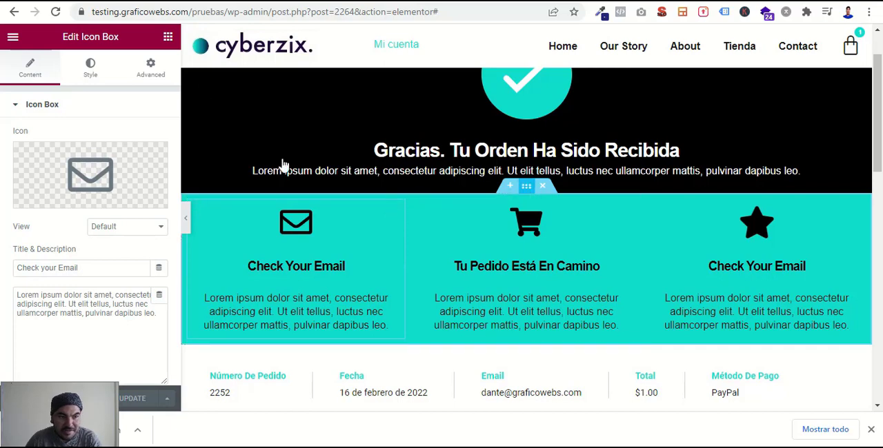
pyautogui.click(151, 78)
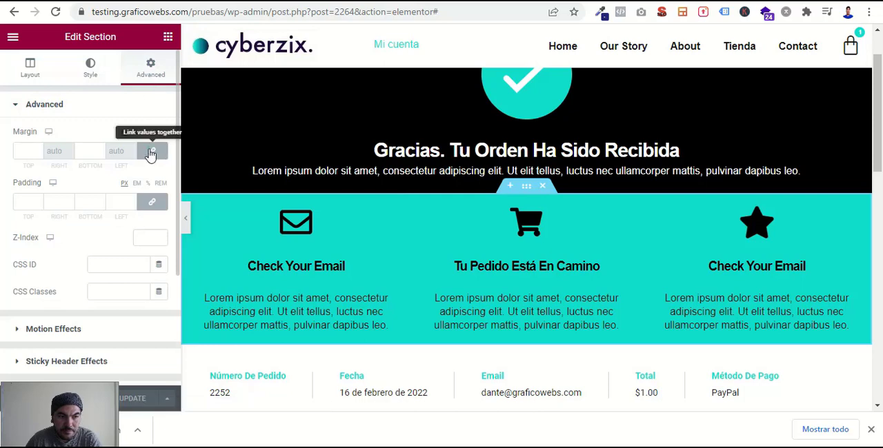
# - Try an unlinked 5% top margin on the turquoise icon box section and set it back to 0
pyautogui.click(151, 153)
pyautogui.click(147, 132)
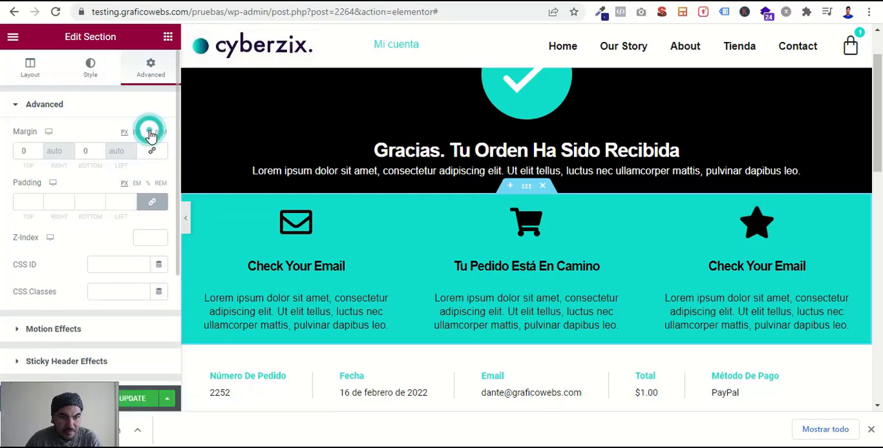
pyautogui.click(26, 154)
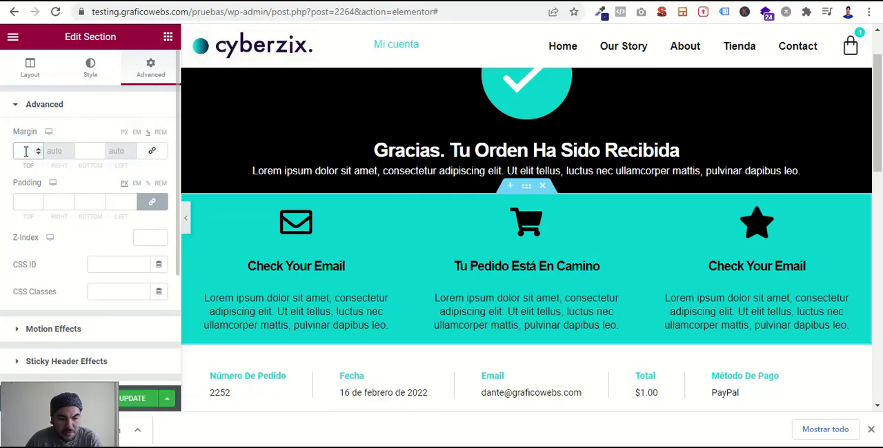
pyautogui.write('5')
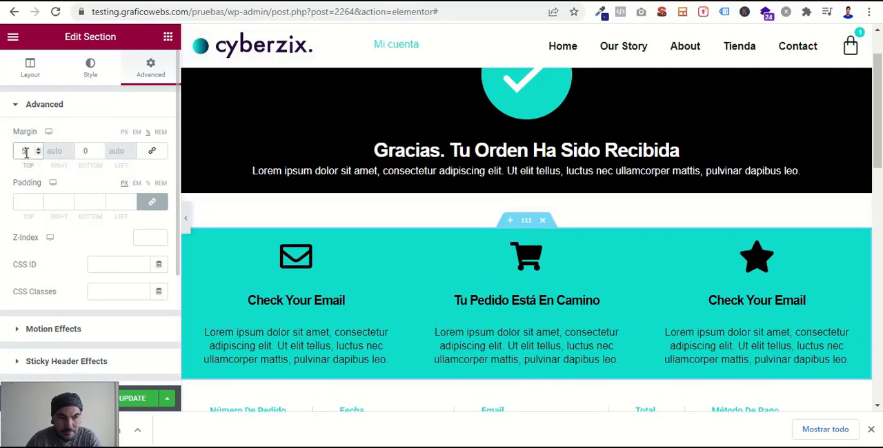
pyautogui.doubleClick(24, 151)
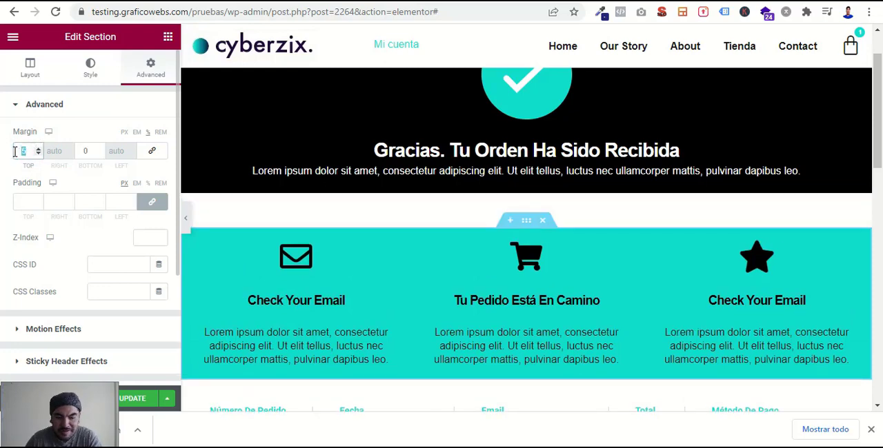
pyautogui.write('0')
# - Unlink the turquoise icon box section's padding and set it to 3% at top and bottom
pyautogui.click(152, 201)
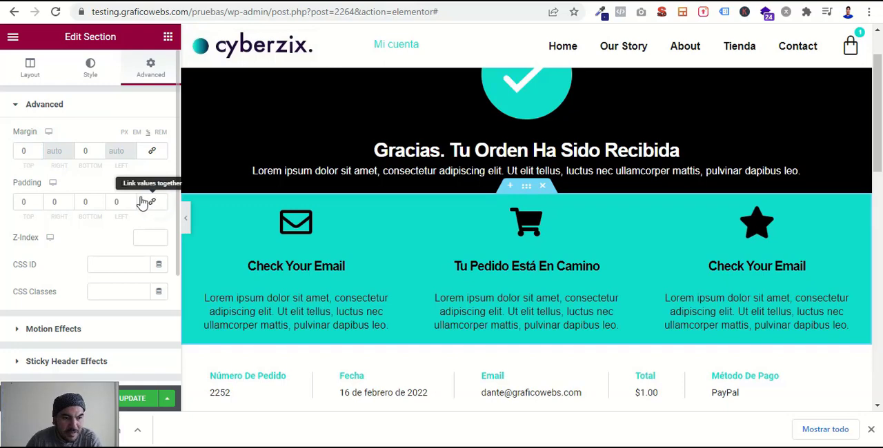
pyautogui.click(148, 184)
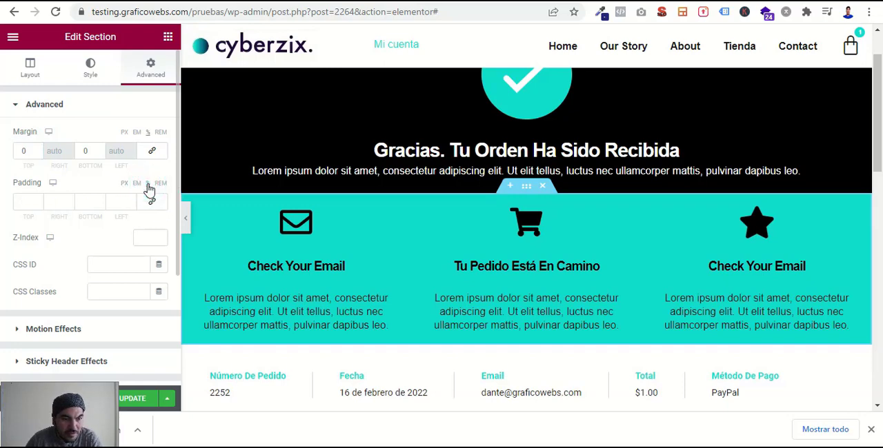
pyautogui.click(27, 201)
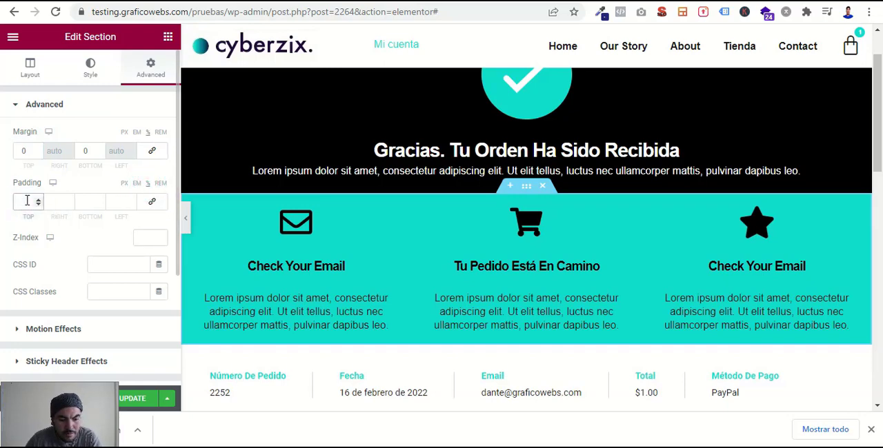
pyautogui.write('50')
pyautogui.moveTo(27, 201); pyautogui.dragTo(8, 207)
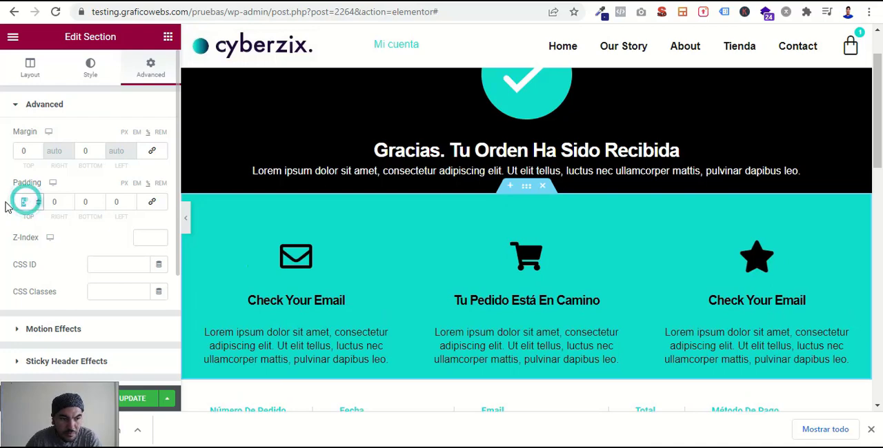
pyautogui.write('3')
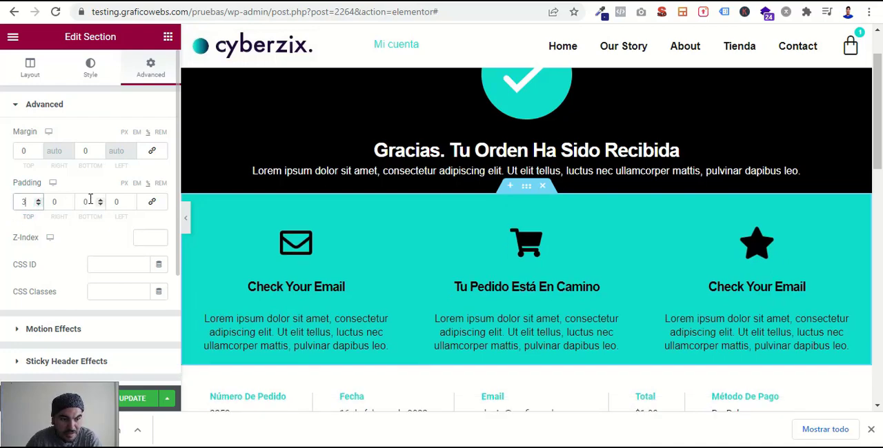
pyautogui.moveTo(90, 201); pyautogui.dragTo(78, 203)
pyautogui.write('3')
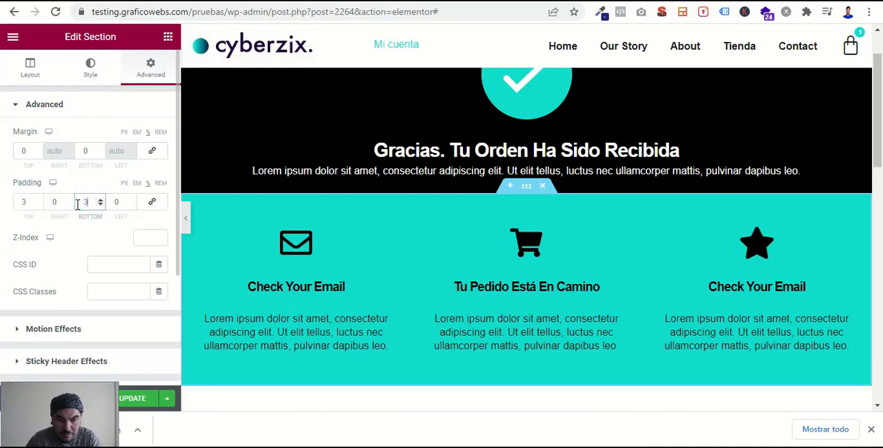
# - Unlink the black confirmation header section's padding and set it to 2% at top and bottom
pyautogui.scroll(1, 393, 210)
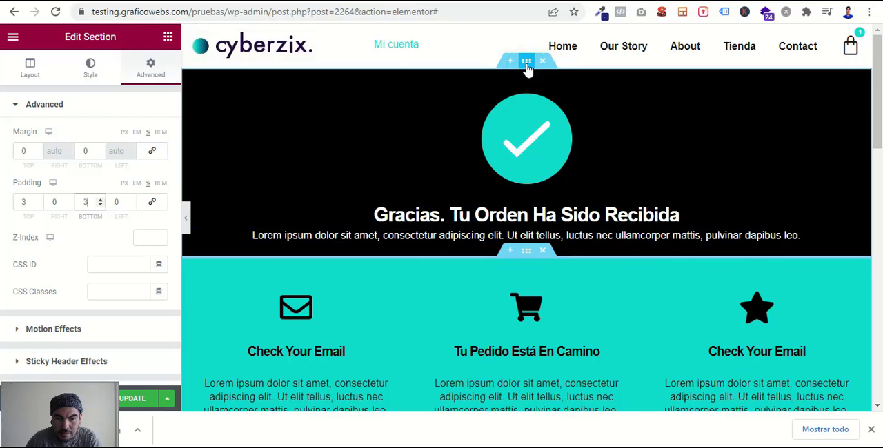
pyautogui.click(527, 64)
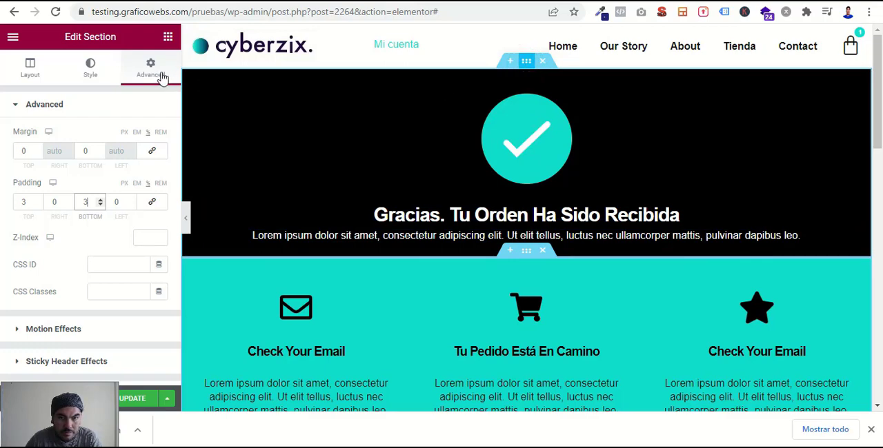
pyautogui.click(152, 69)
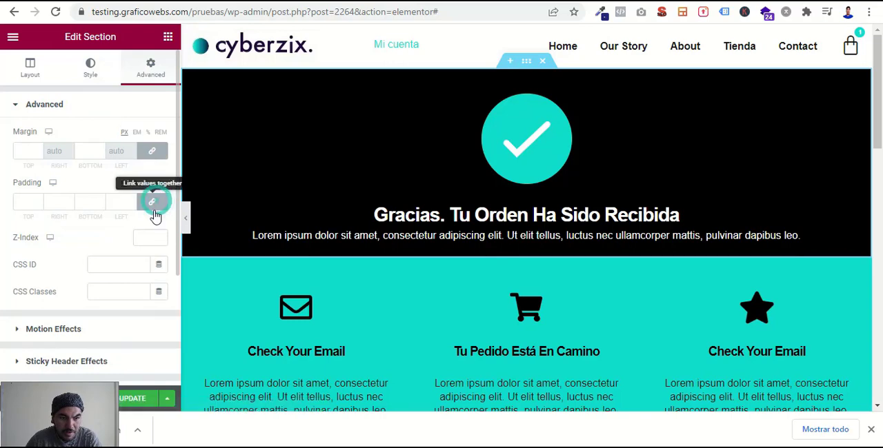
pyautogui.click(152, 202)
pyautogui.click(151, 194)
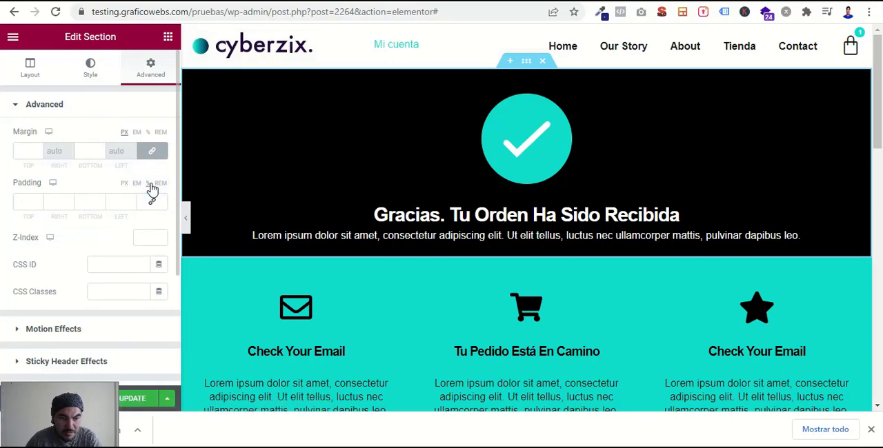
pyautogui.click(23, 201)
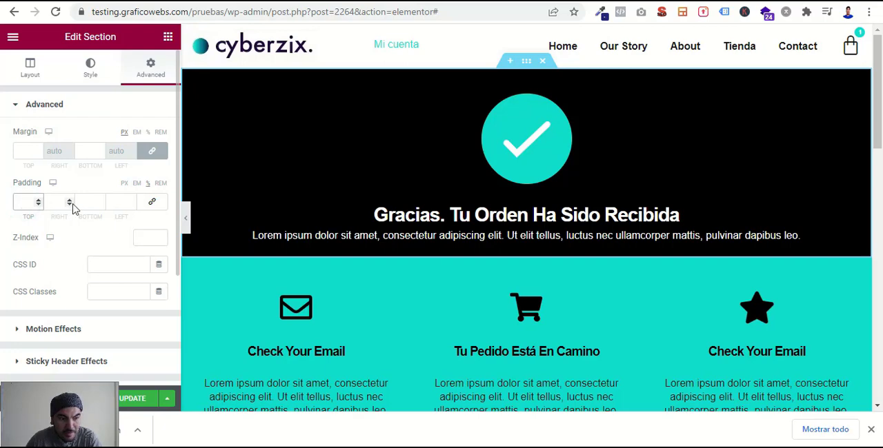
pyautogui.click(94, 202)
pyautogui.write('3')
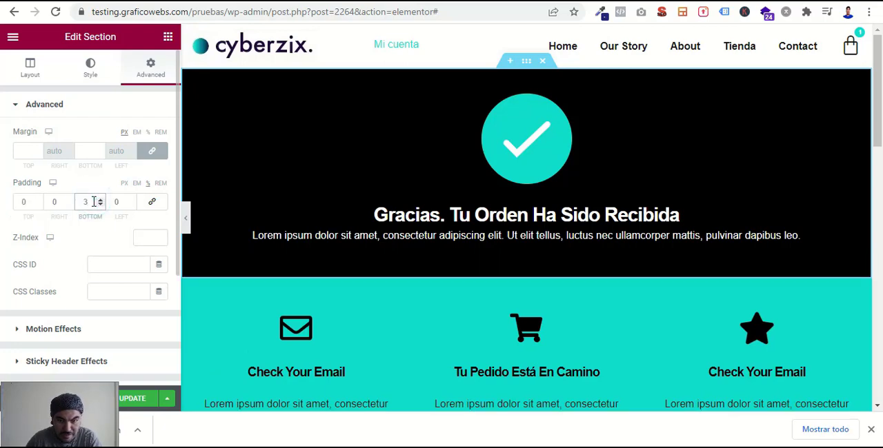
pyautogui.doubleClick(21, 203)
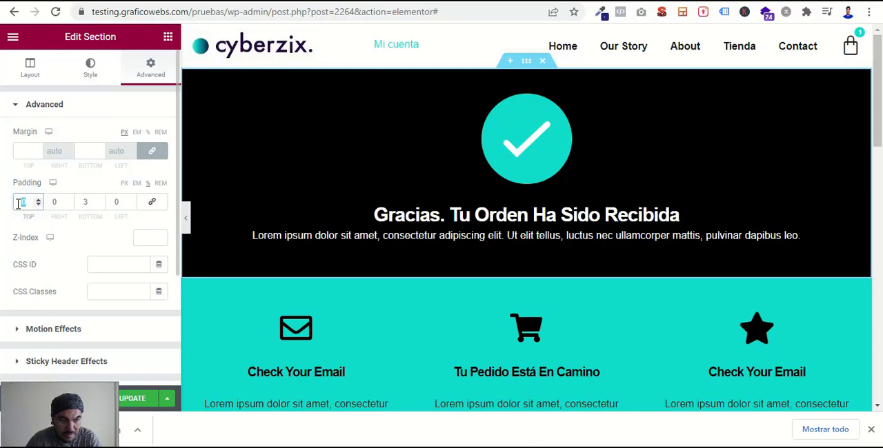
pyautogui.write('2')
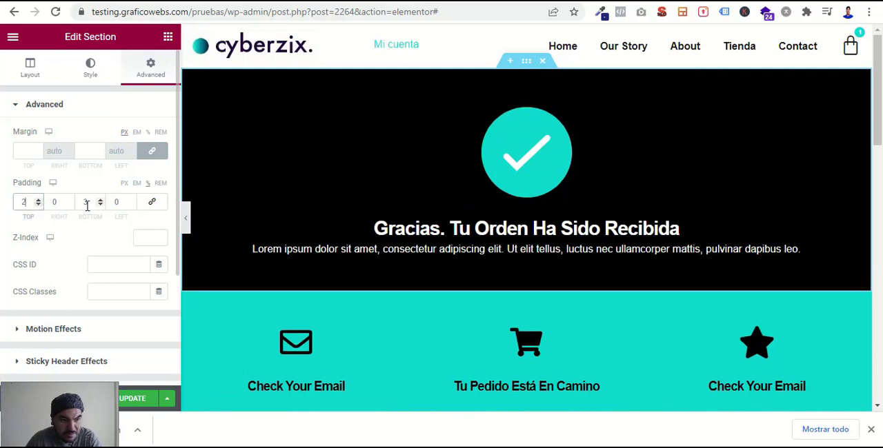
pyautogui.doubleClick(86, 201)
pyautogui.write('2')
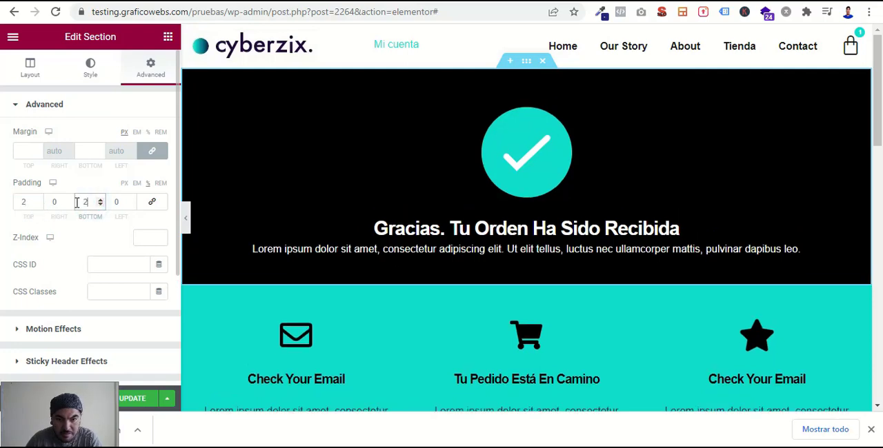
# - Switch the editor to the responsive tablet view and examine the page from the confirmation header down to the billing details
pyautogui.scroll(-2, 601, 214)
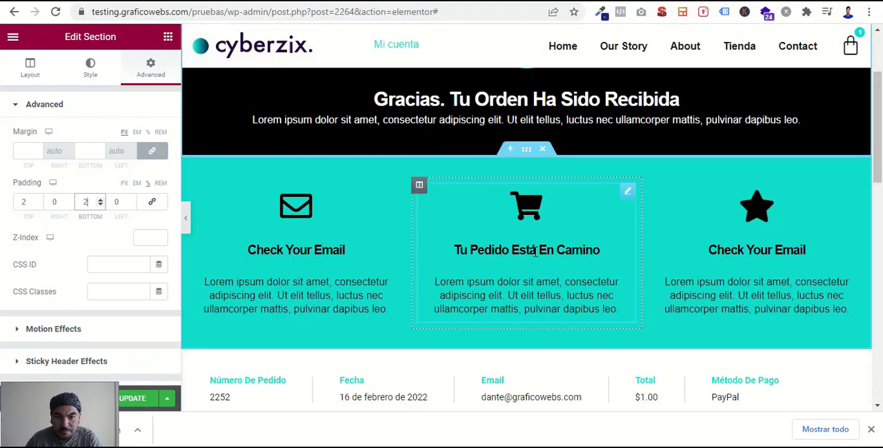
pyautogui.scroll(-3, 413, 275)
pyautogui.scroll(5, 385, 264)
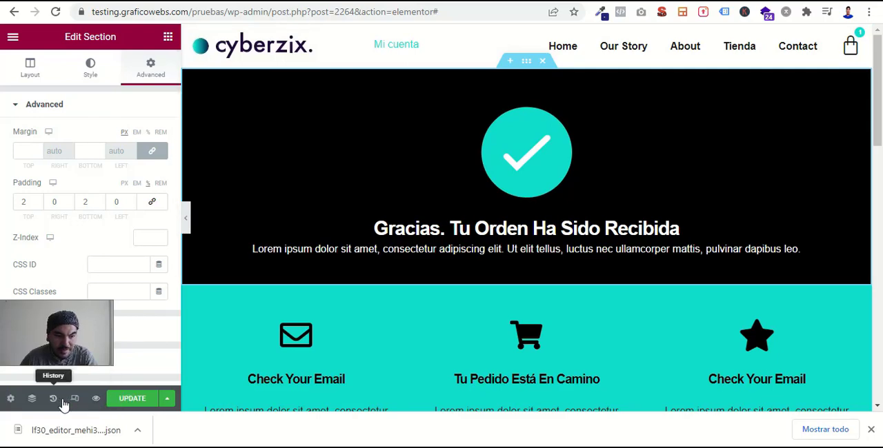
pyautogui.click(75, 400)
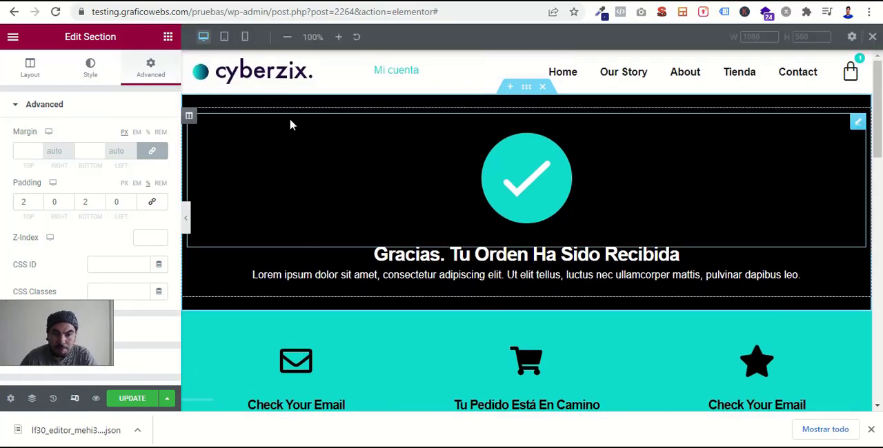
pyautogui.click(224, 39)
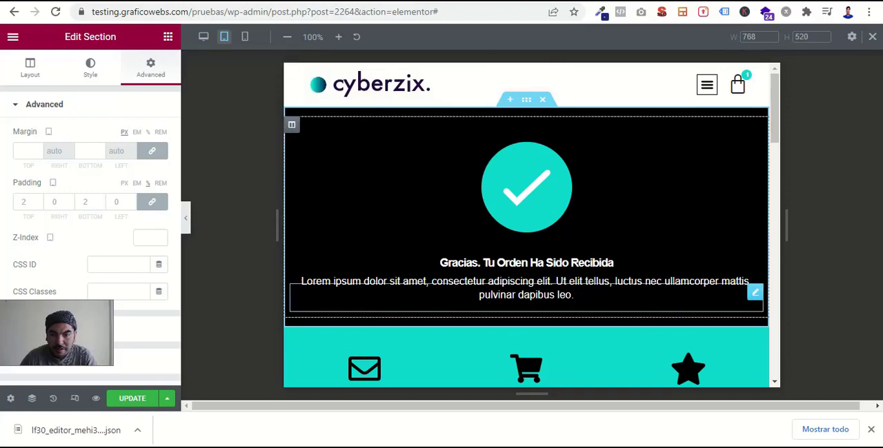
pyautogui.scroll(-3, 633, 282)
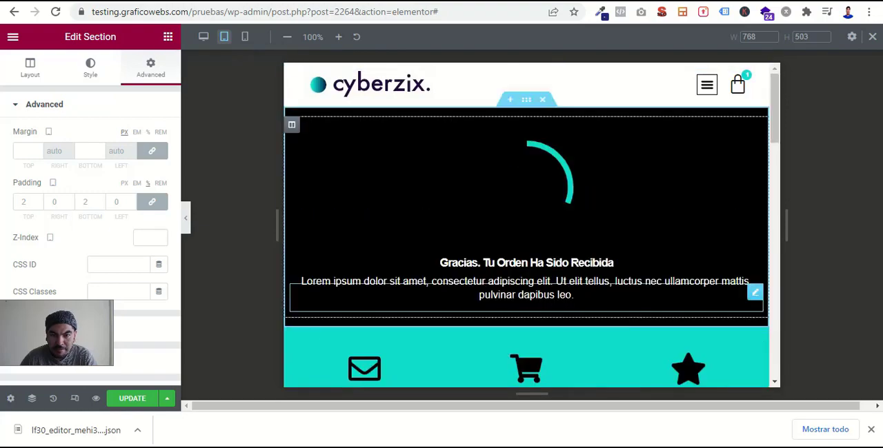
pyautogui.scroll(-10, 633, 282)
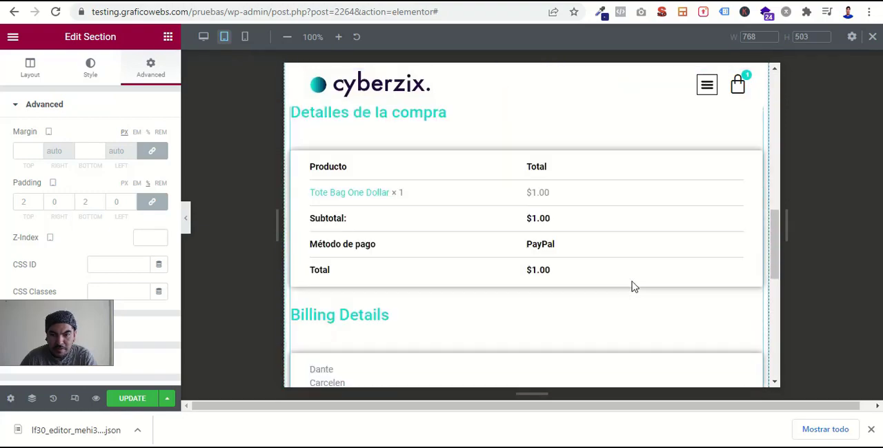
pyautogui.scroll(15, 633, 284)
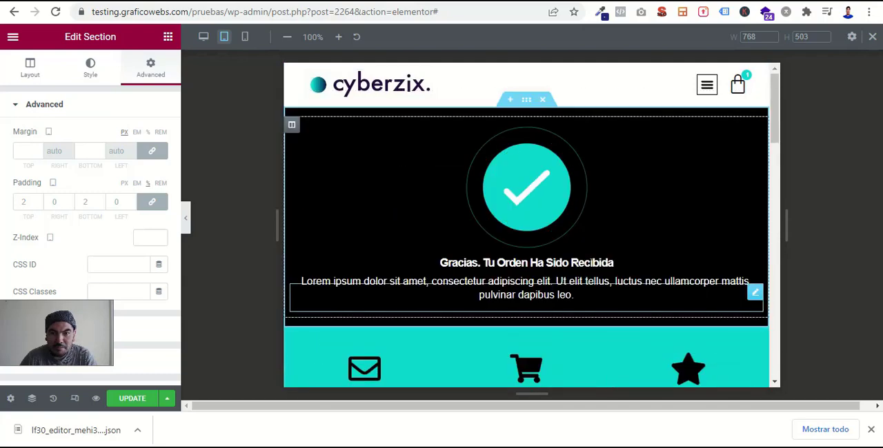
# - Switch to the mobile view and examine the confirmation header, icon boxes, order summary and purchase details
pyautogui.click(245, 38)
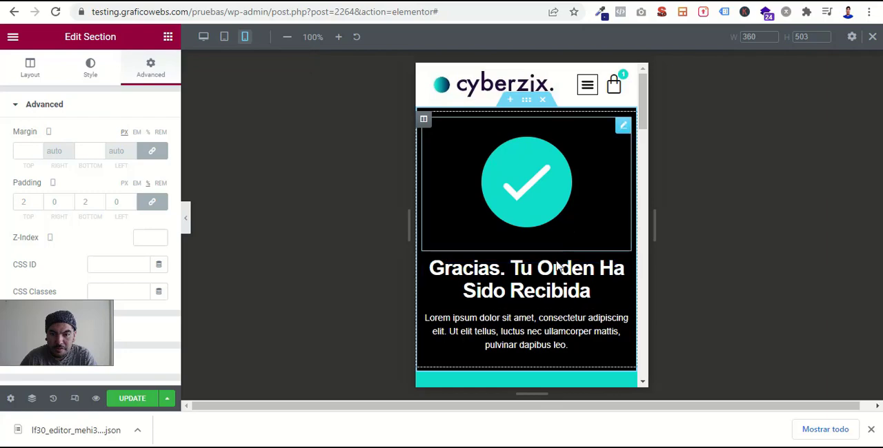
pyautogui.scroll(-5, 555, 271)
pyautogui.scroll(4, 555, 276)
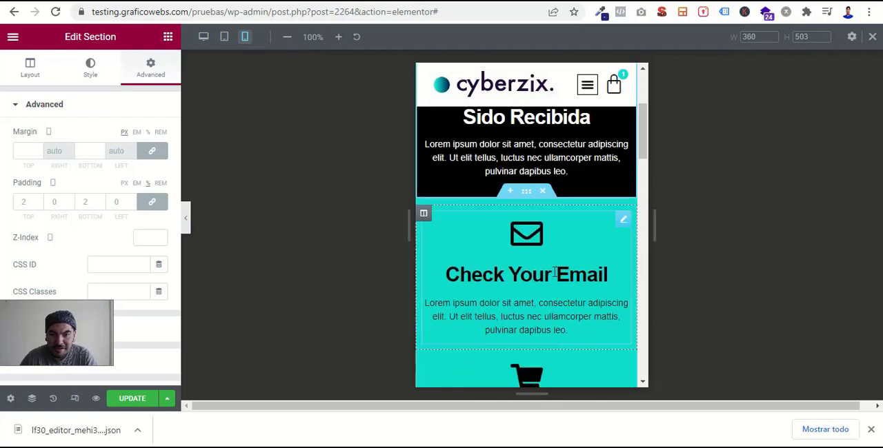
pyautogui.scroll(2, 556, 277)
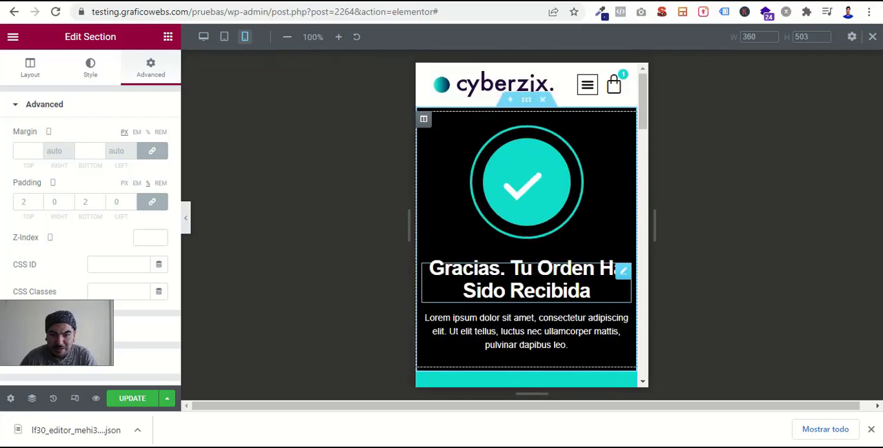
pyautogui.scroll(-4, 625, 343)
pyautogui.scroll(-2, 625, 338)
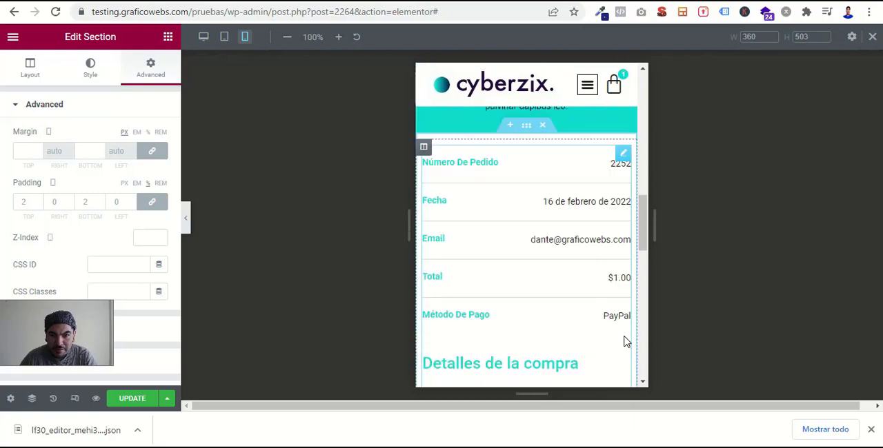
pyautogui.scroll(-1, 625, 342)
pyautogui.scroll(-7, 625, 342)
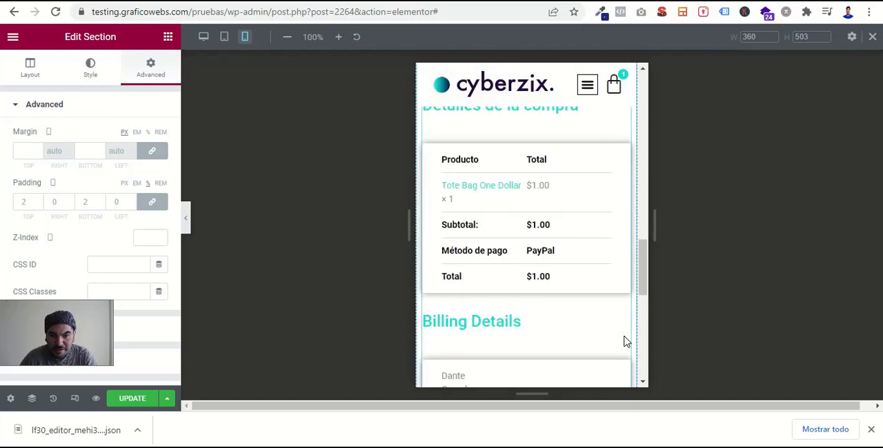
pyautogui.scroll(5, 624, 341)
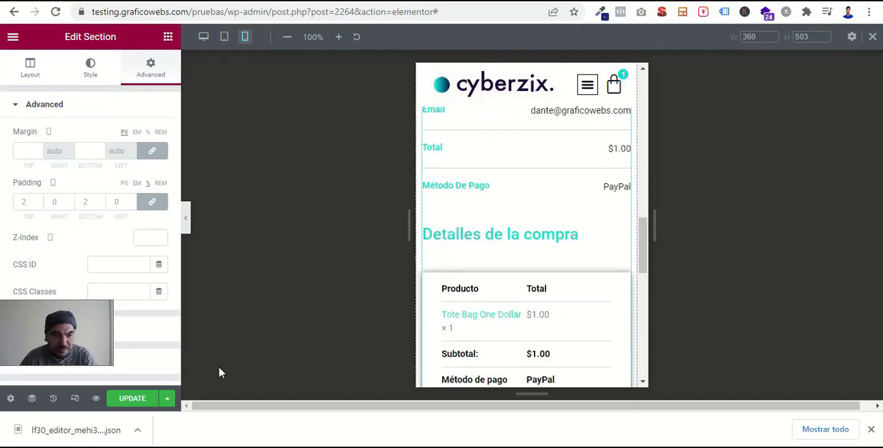
# - Update the page, then reload its resumen-de-compra preview in the other browser tab and review it down to the footer
pyautogui.click(134, 404)
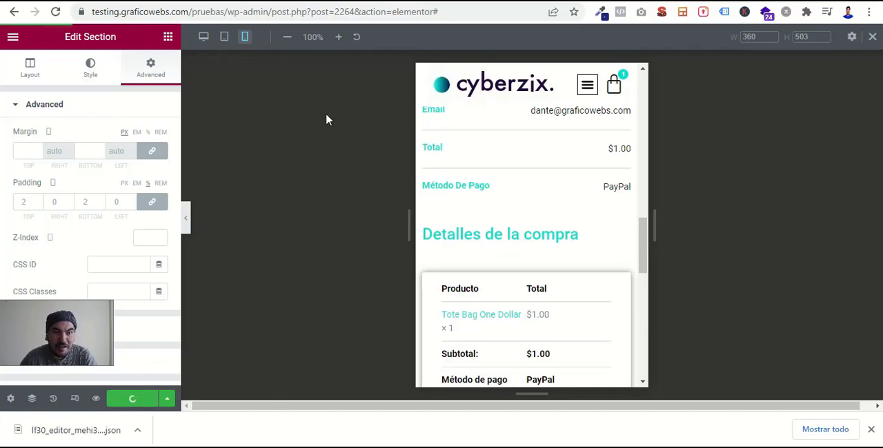
pyautogui.click(394, 0)
pyautogui.press('F5')
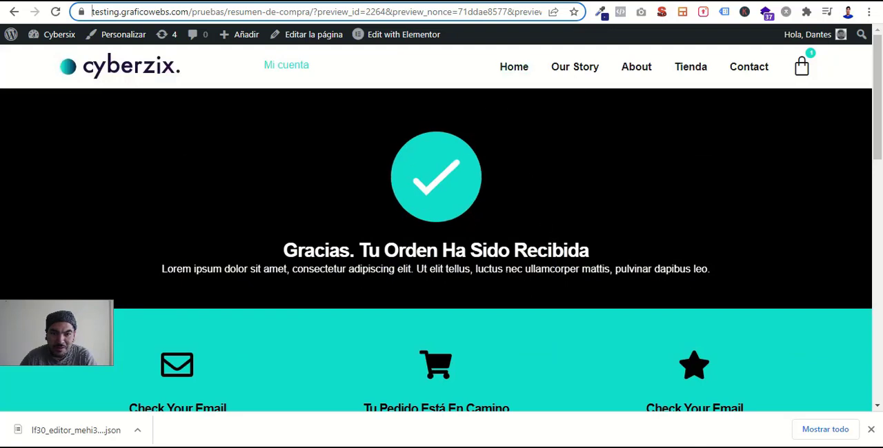
pyautogui.scroll(-1, 540, 272)
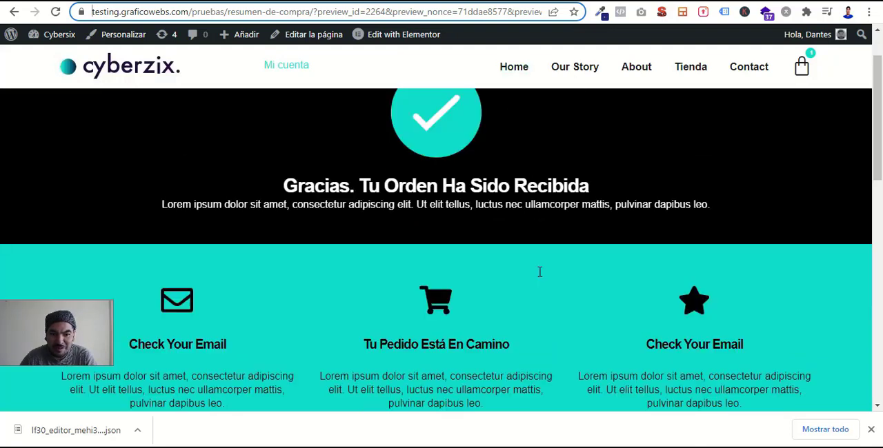
pyautogui.scroll(-2, 540, 272)
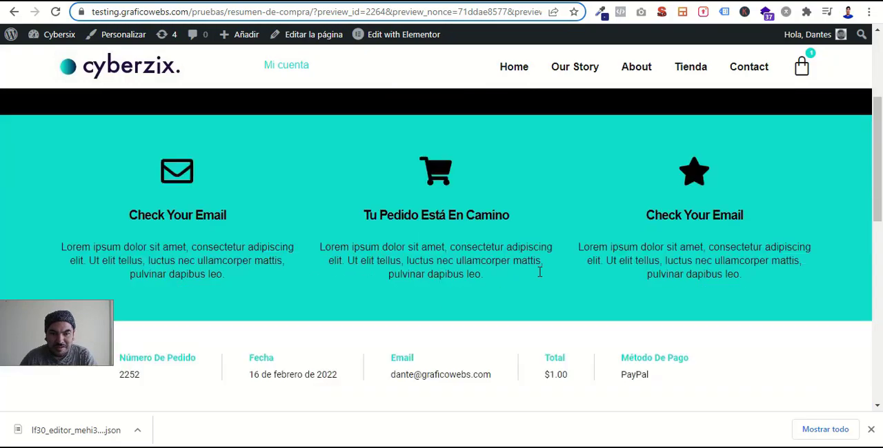
pyautogui.scroll(-8, 539, 272)
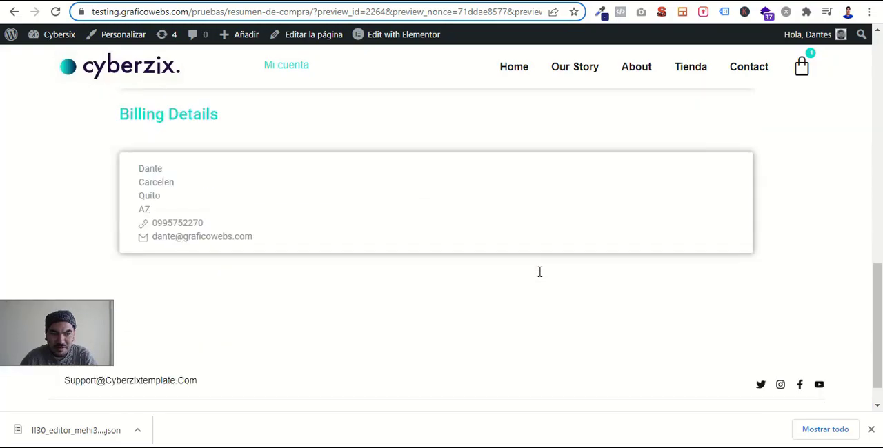
pyautogui.scroll(11, 539, 272)
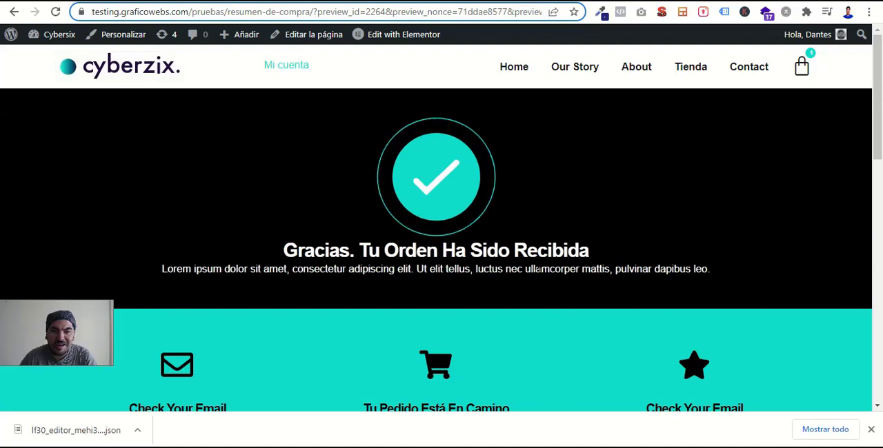